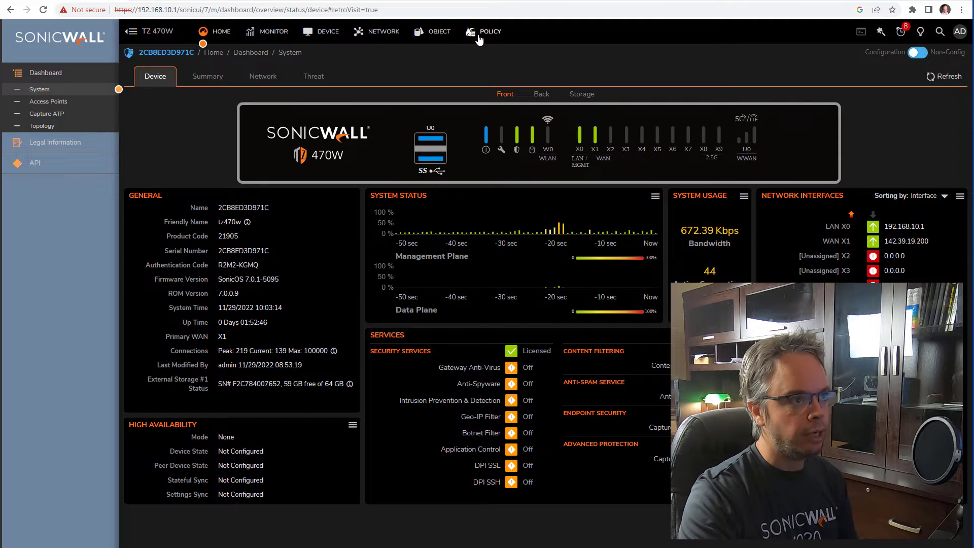
- Go to Network > IPSec VPN > Rules and Settings and start adding a new VPN policy
left_click(381, 38)
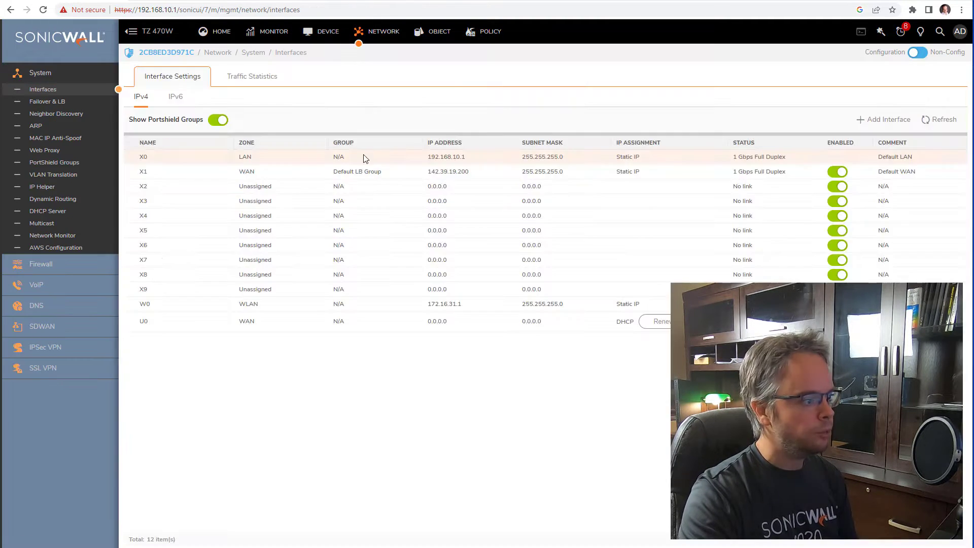
left_click(88, 355)
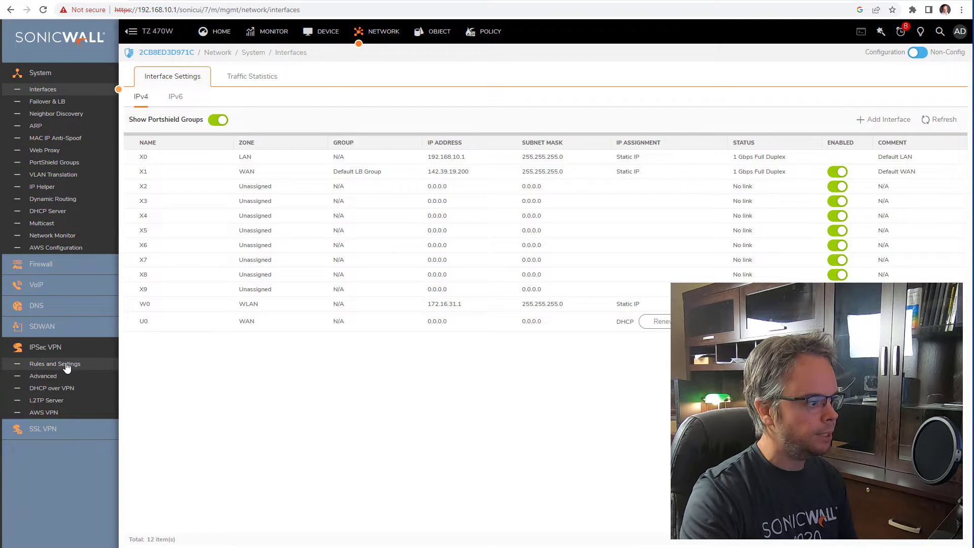
left_click(107, 366)
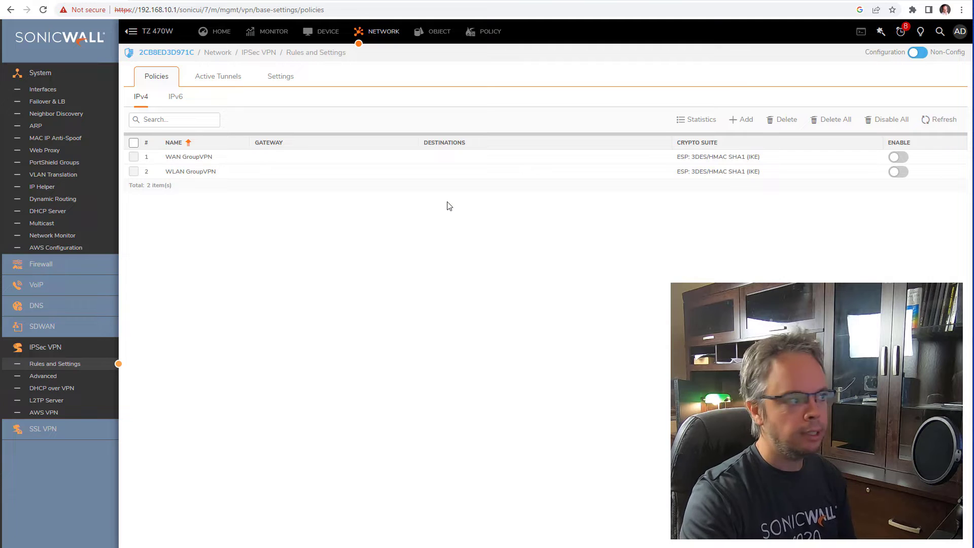
left_click(741, 122)
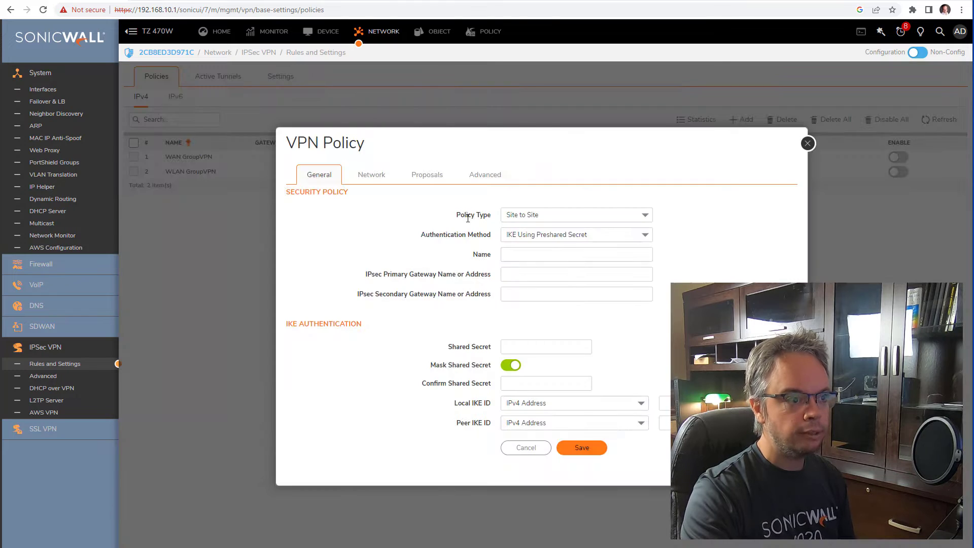
- Show the Policy Type choices in the new VPN Policy dialog
left_click(645, 216)
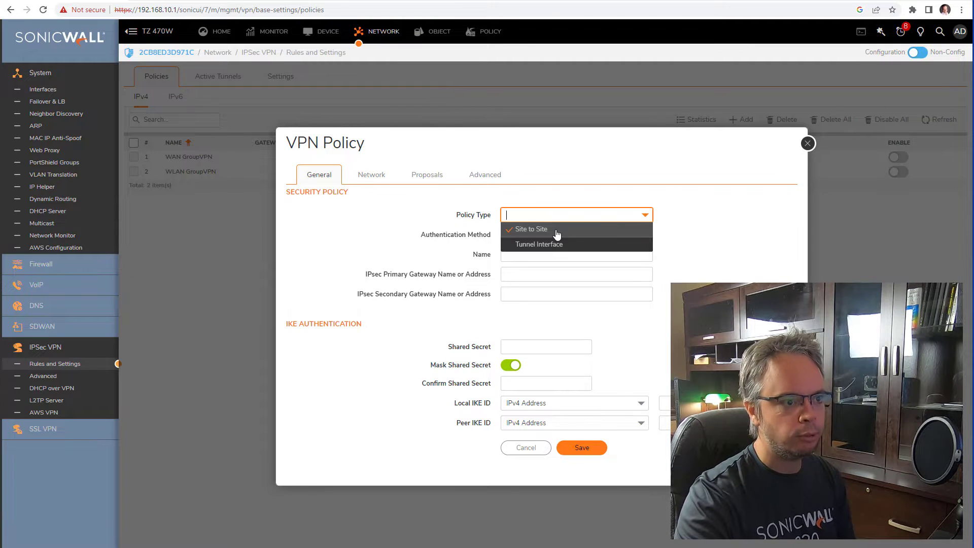
- Choose Site to Site, name the policy 'VPN to HQ' and enter gateway 142.39.19.100
left_click(557, 231)
left_click(542, 259)
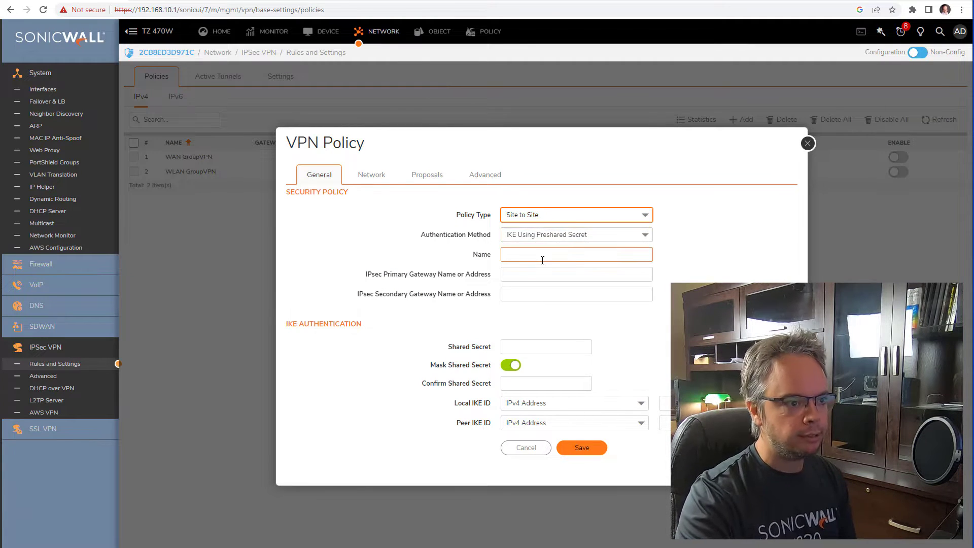
left_click(541, 258)
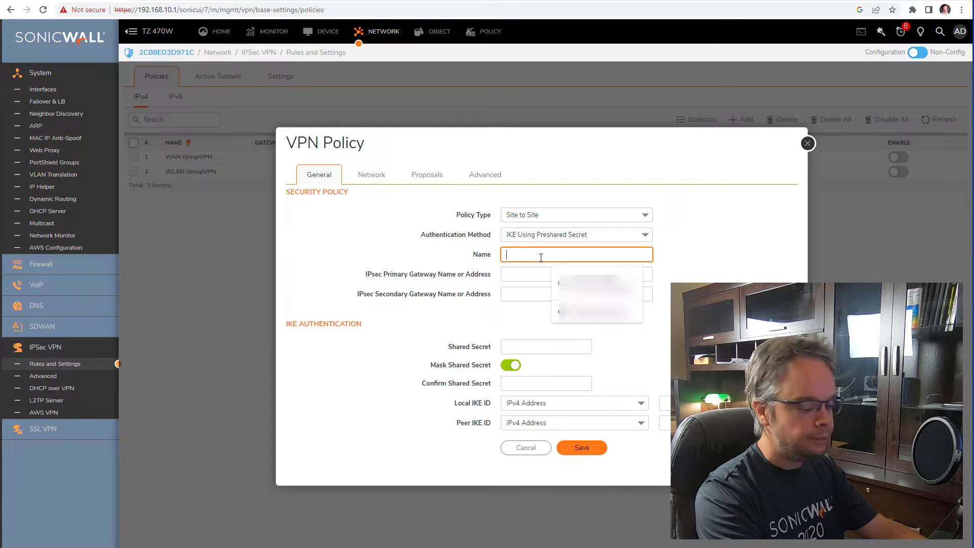
type("VPN to HQ")
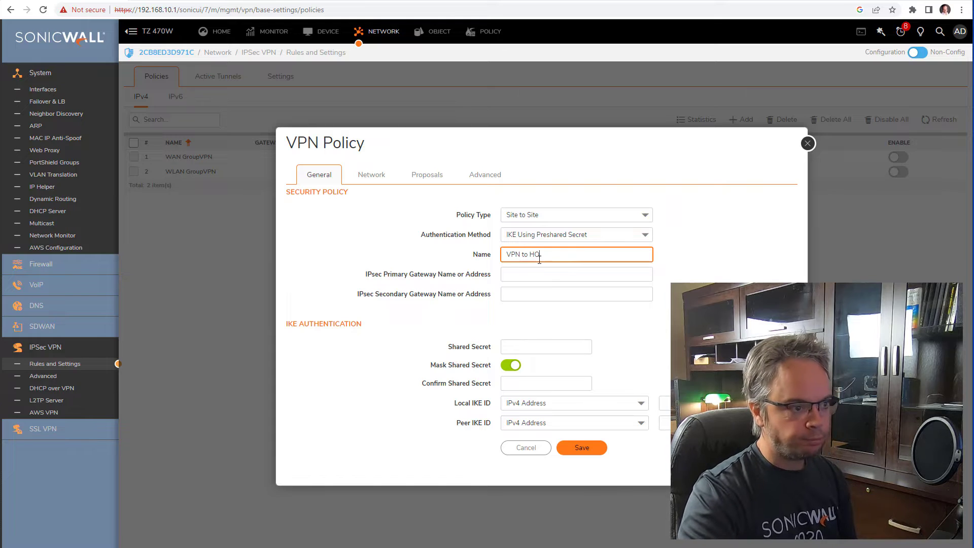
left_click(539, 273)
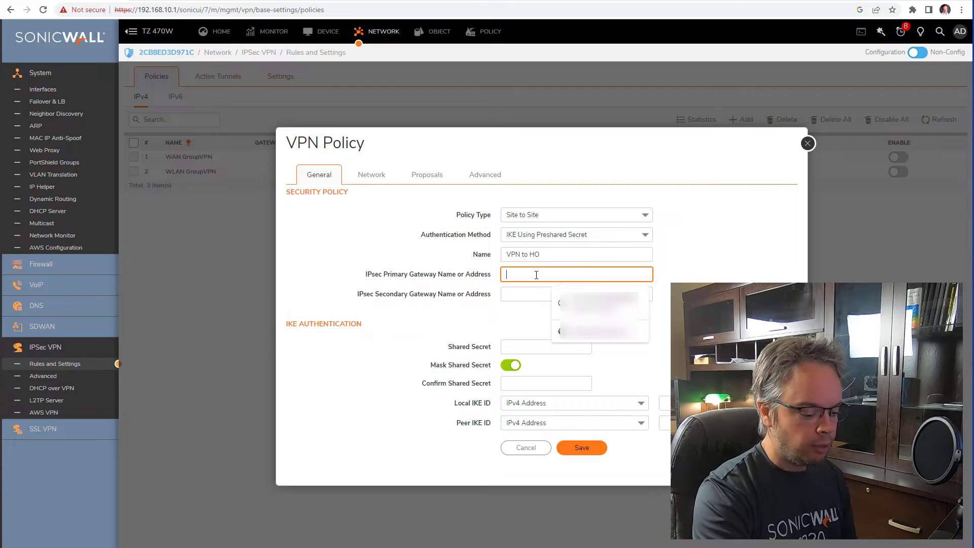
type("142.39")
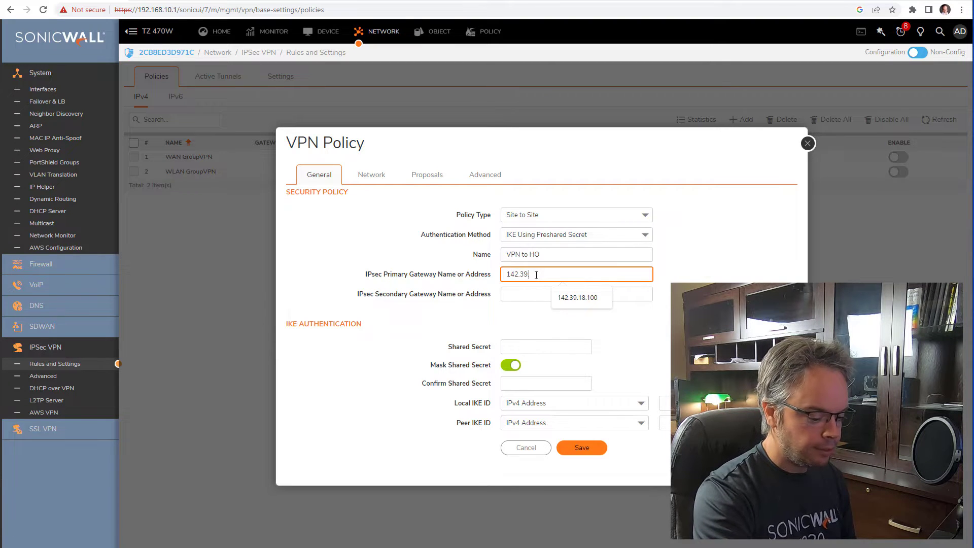
type(".1")
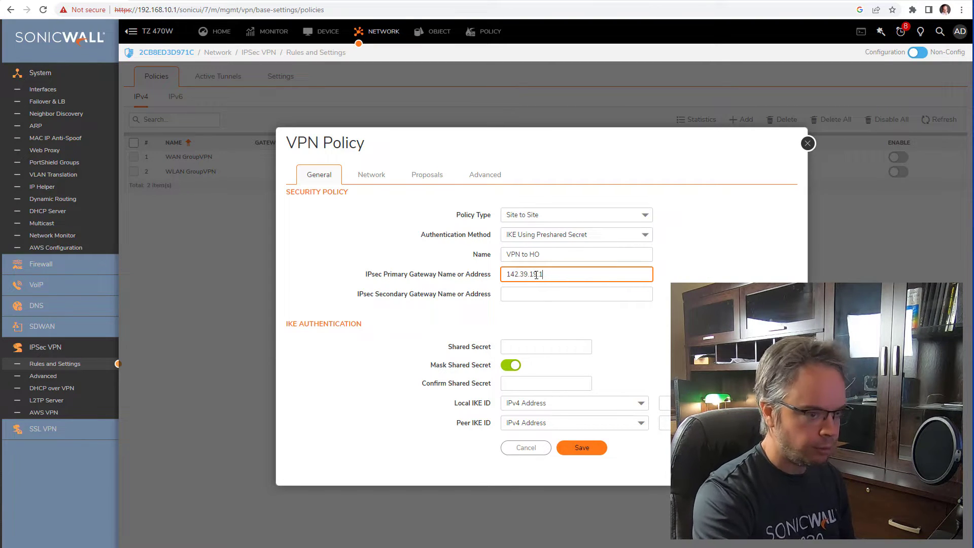
type("8100")
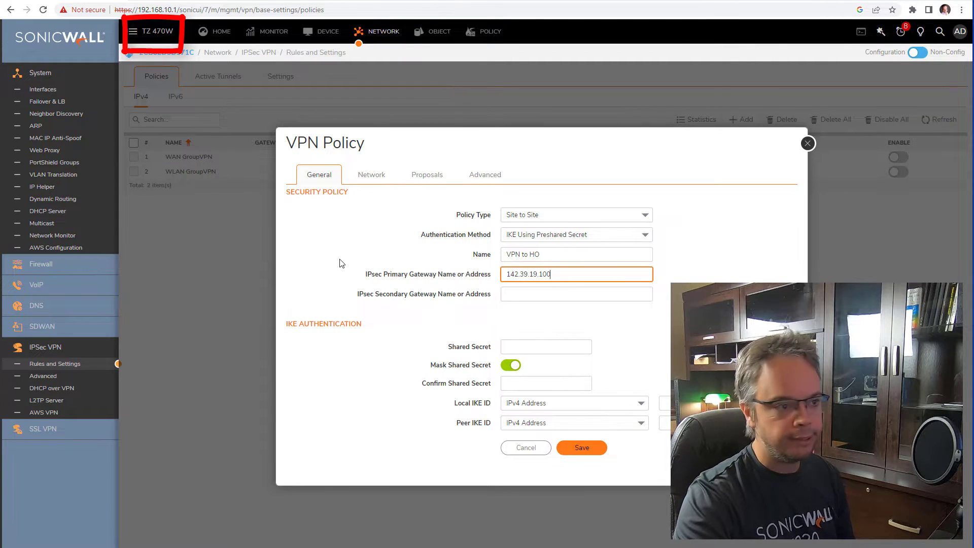
- Enter and confirm the shared secret, briefly unmasking it to check, then masking it again
left_click(525, 347)
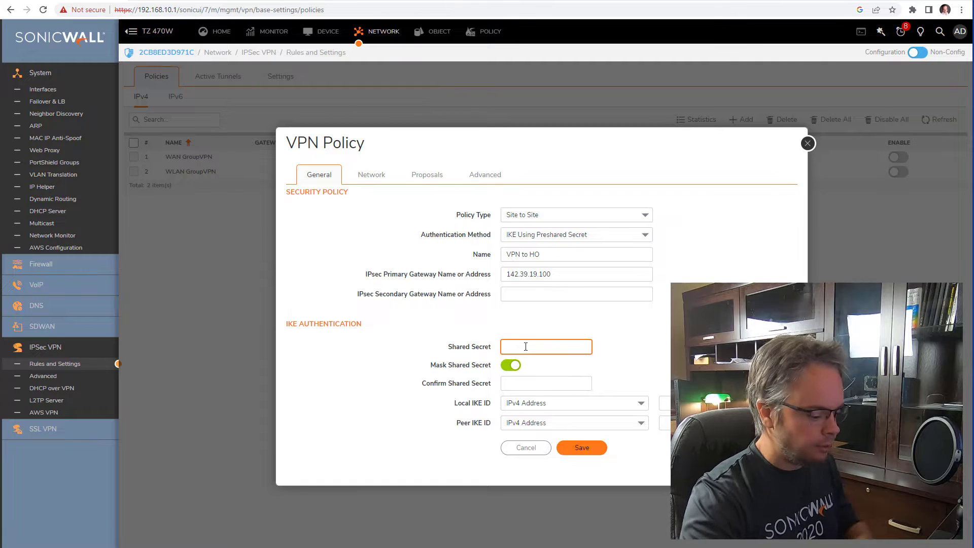
type("********")
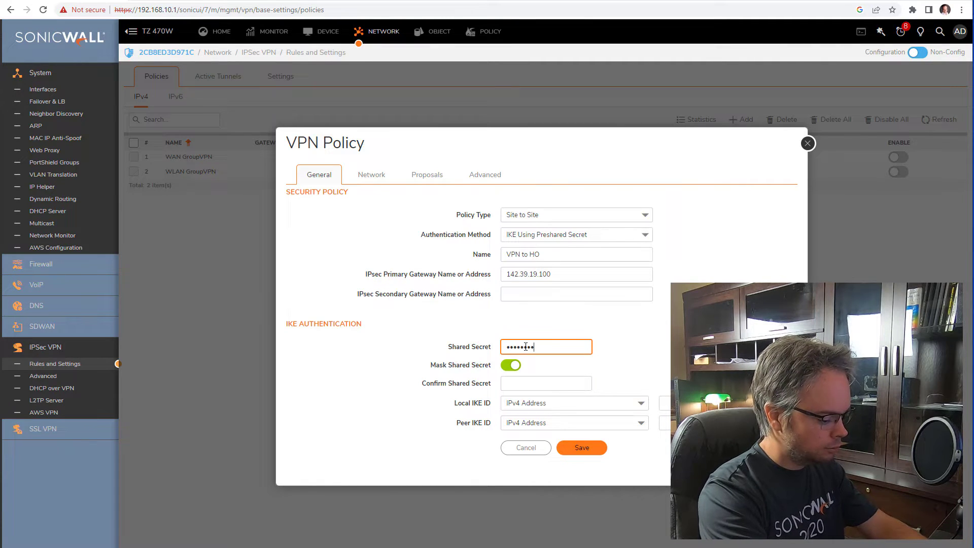
key("Tab")
type("********")
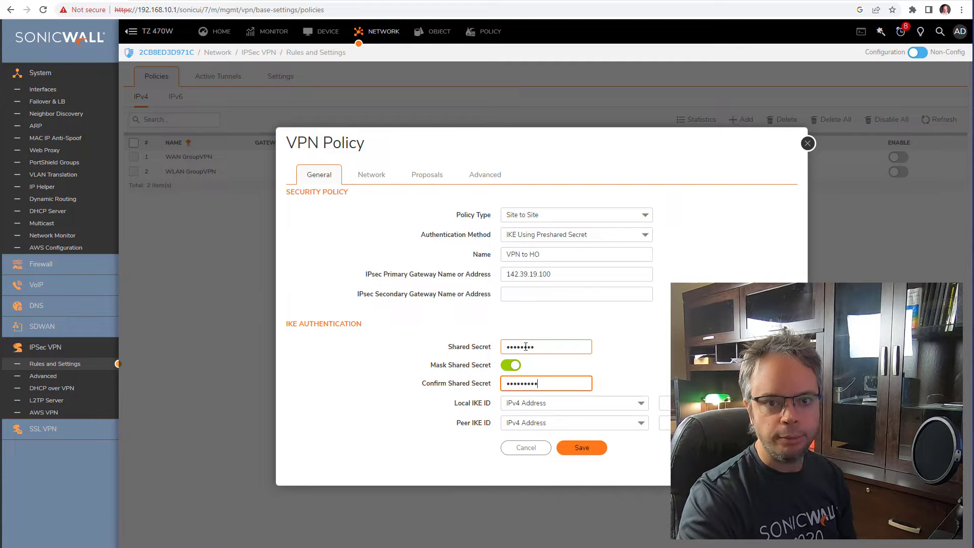
left_click(511, 365)
left_click(511, 365)
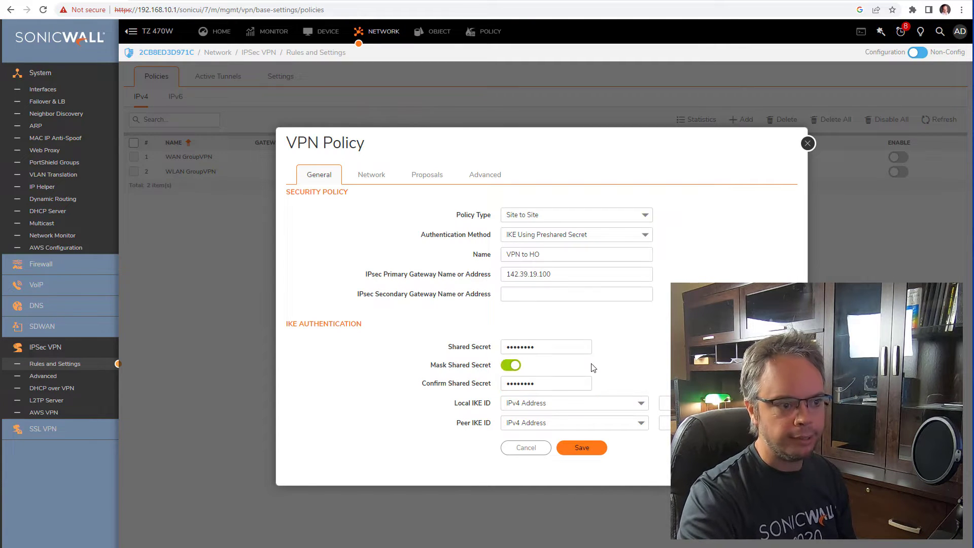
- Copy the primary gateway address and place the cursor in the Local IKE ID field
left_click(590, 274)
left_click_drag(590, 273, 339, 272)
key("ctrl+c")
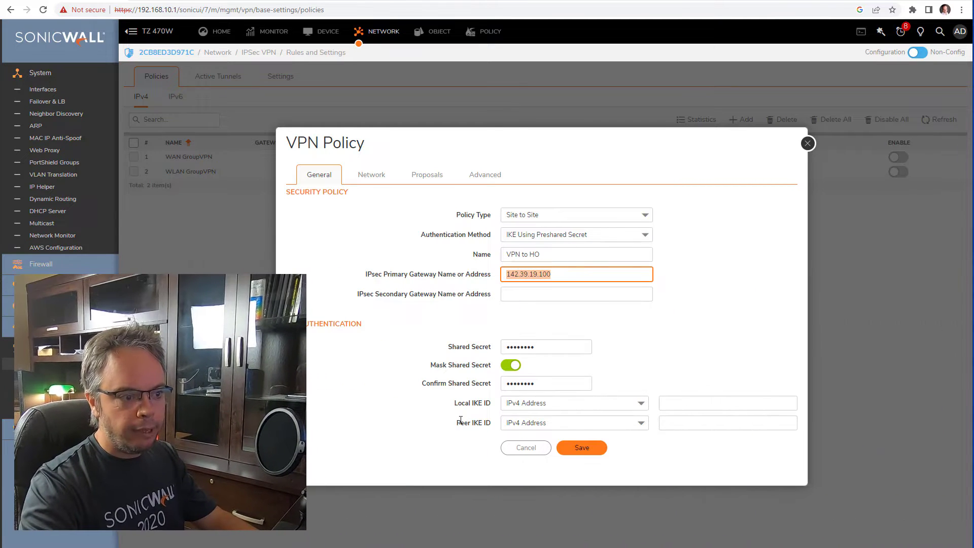
left_click_drag(459, 403, 479, 402)
left_click(704, 402)
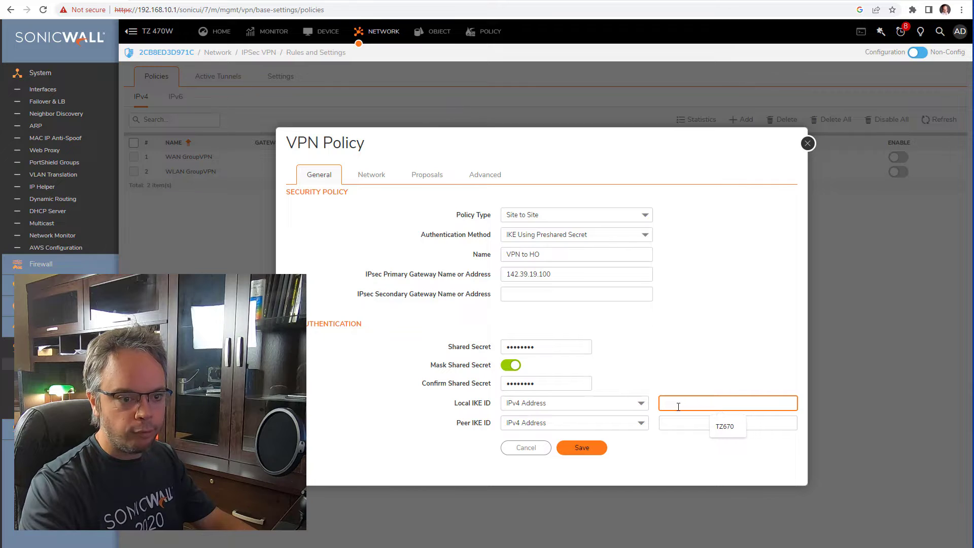
- Set Local IKE ID to 142.39.19.200 and Peer IKE ID to 142.39.19.100
key("ctrl+v")
key("BackSpace")
key("BackSpace")
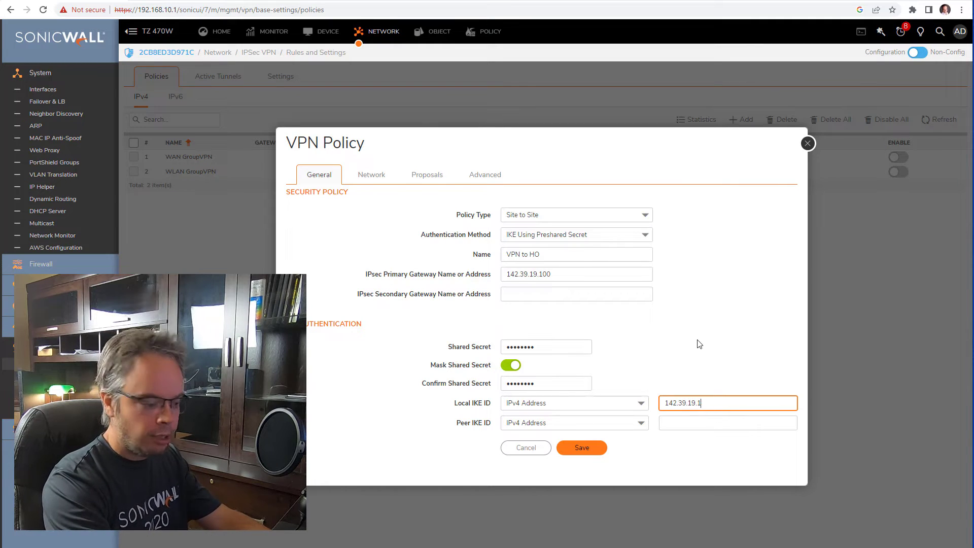
type("00")
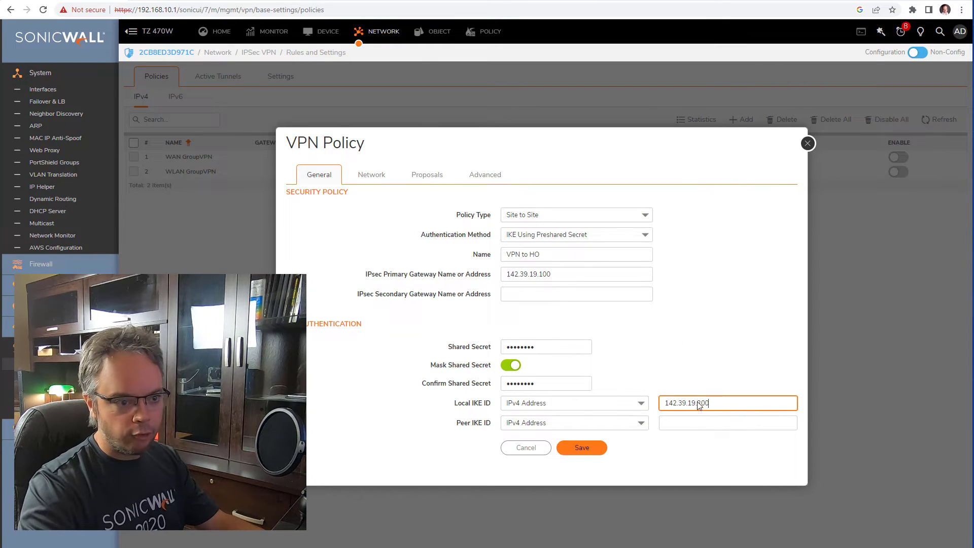
left_click(682, 422)
key("ctrl+v")
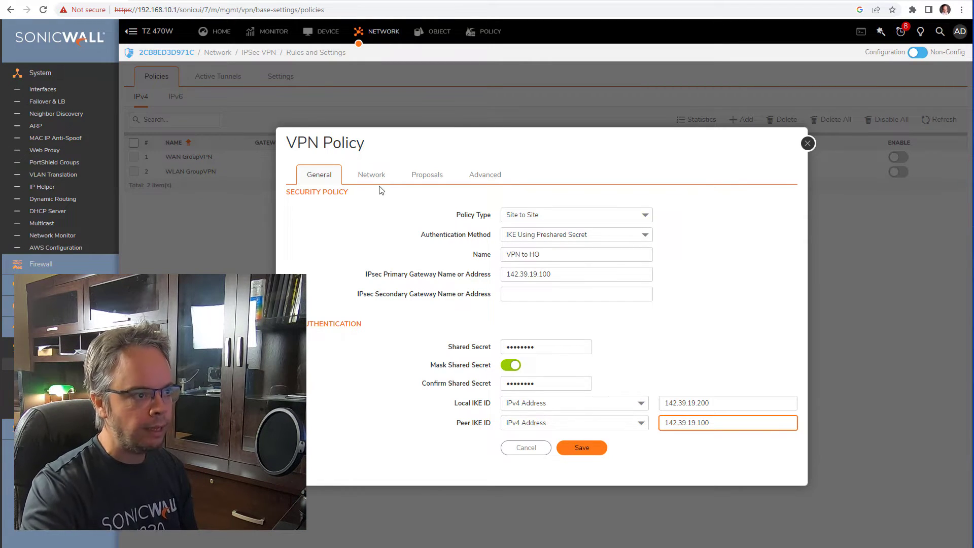
- Review the policy name, gateway and IKE IDs, then move to the Network settings
left_click_drag(543, 255, 503, 254)
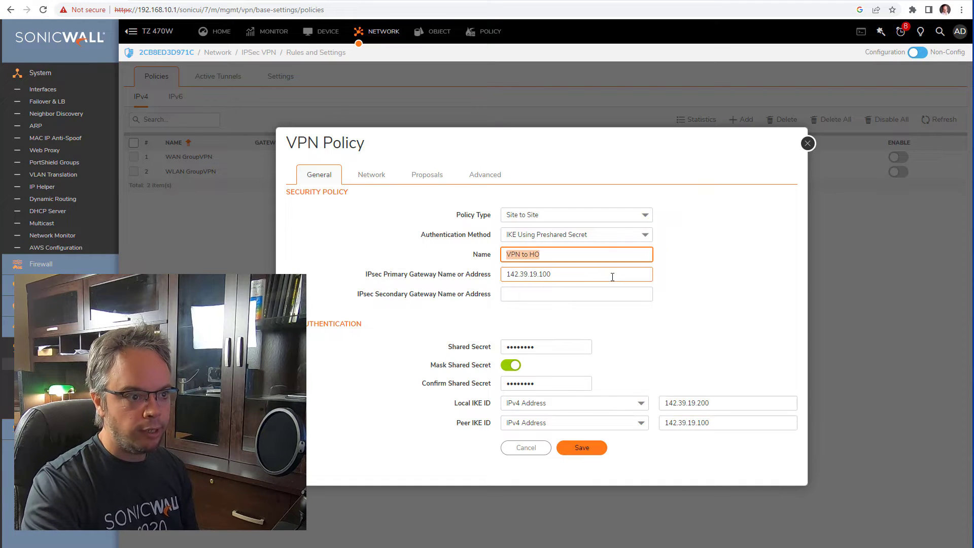
left_click_drag(590, 278, 410, 274)
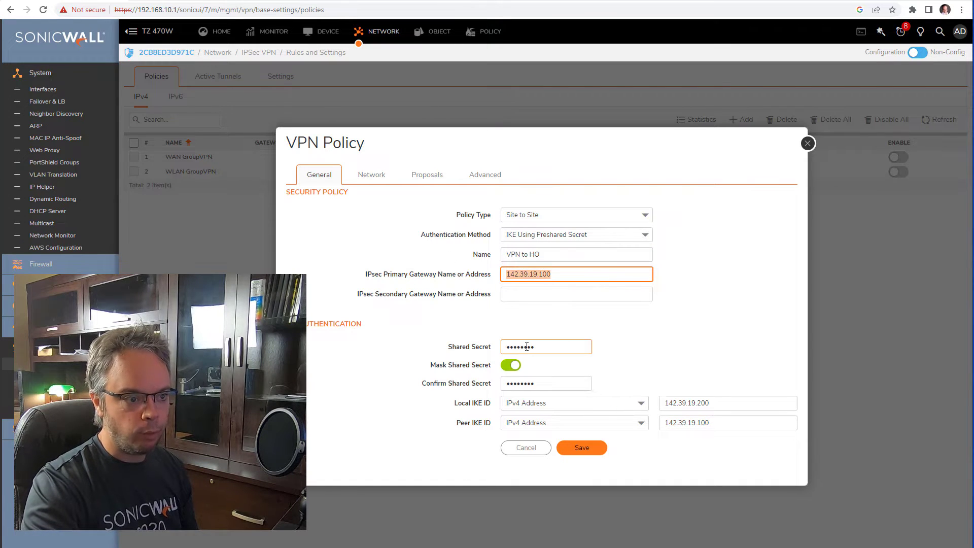
left_click_drag(464, 403, 483, 423)
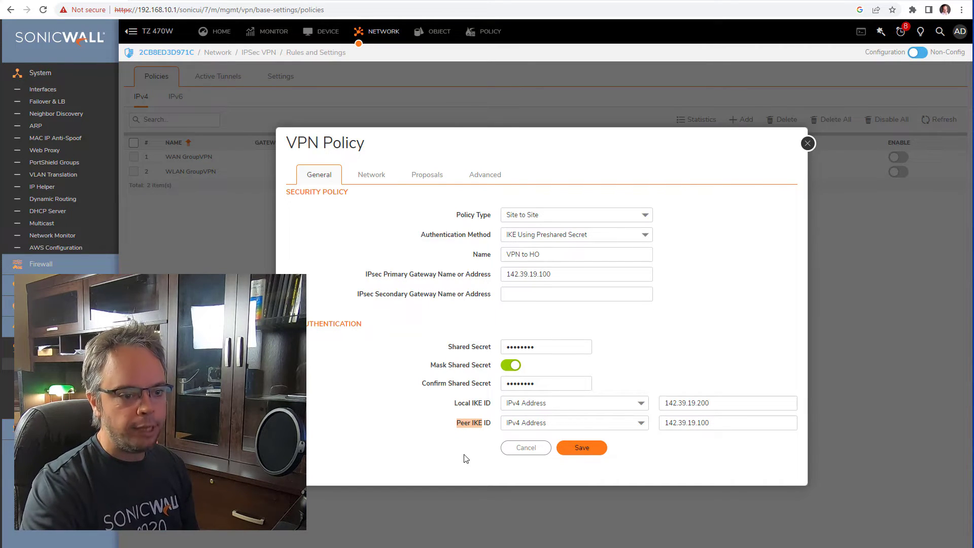
left_click(366, 178)
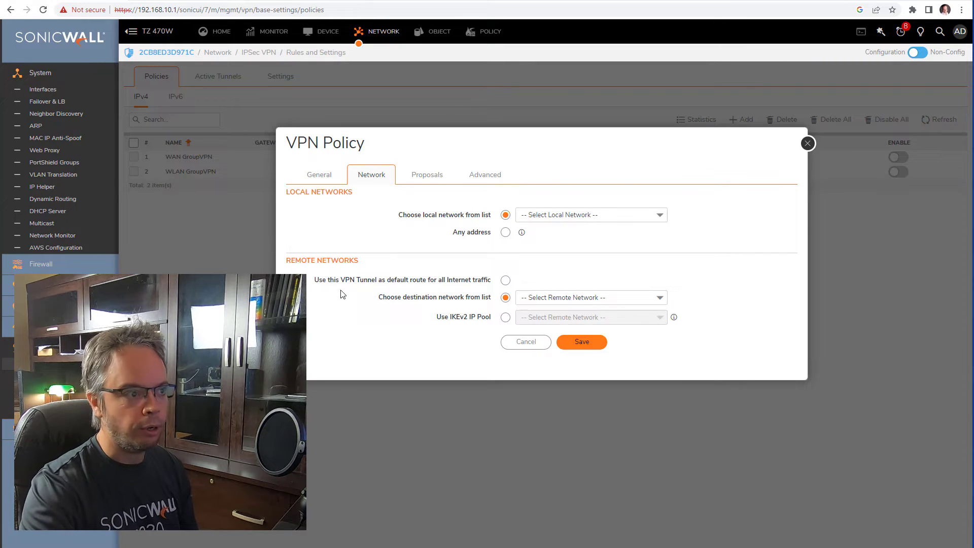
- Select X0 Subnet as the local network and list the destination network options
left_click(330, 181)
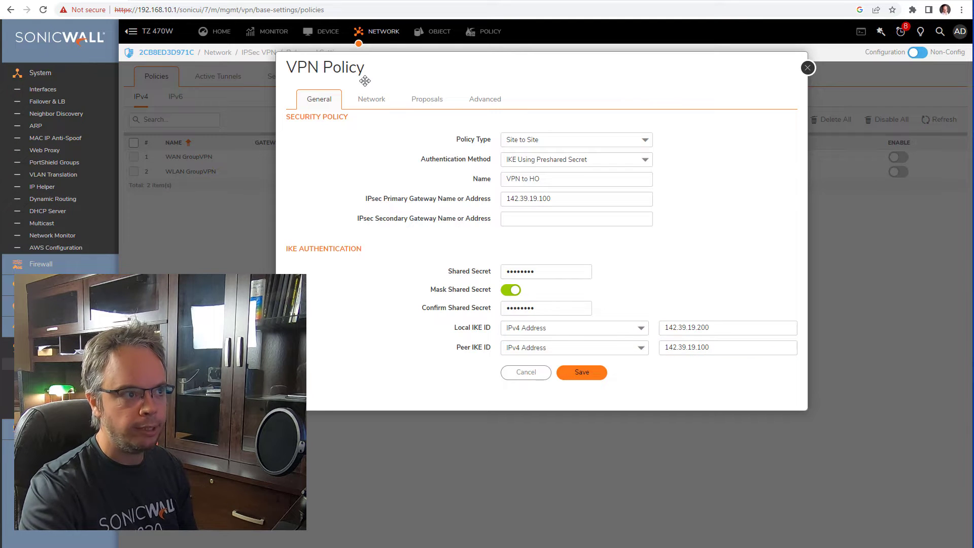
left_click(370, 100)
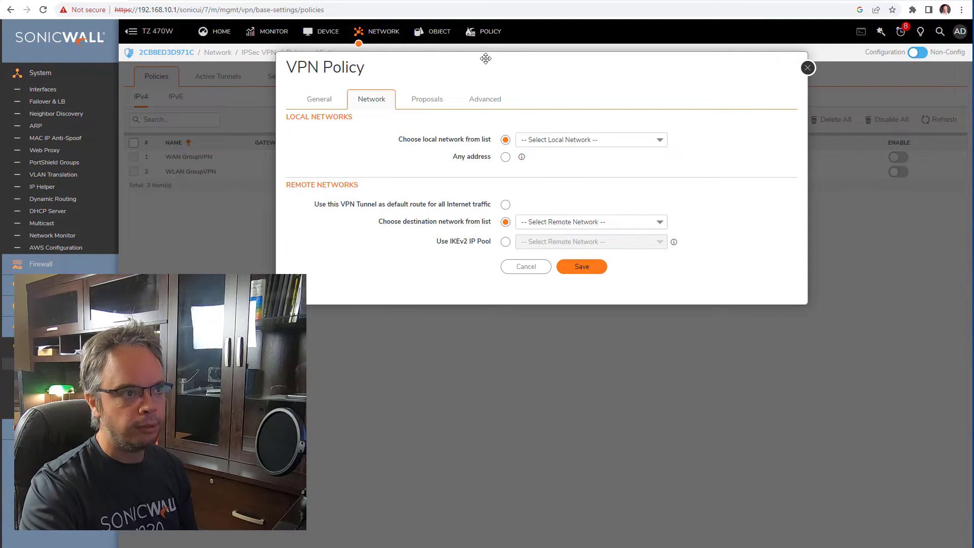
left_click_drag(485, 59, 476, 139)
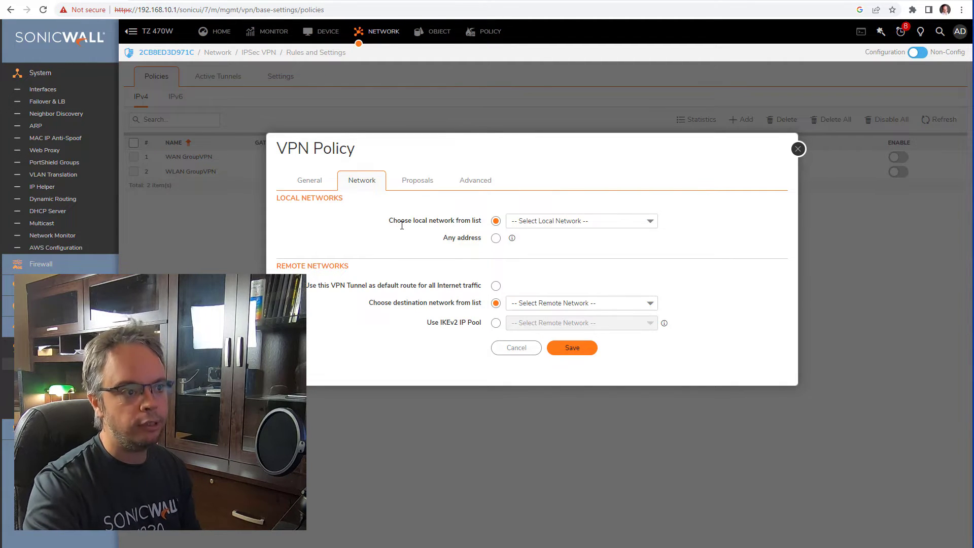
left_click(548, 223)
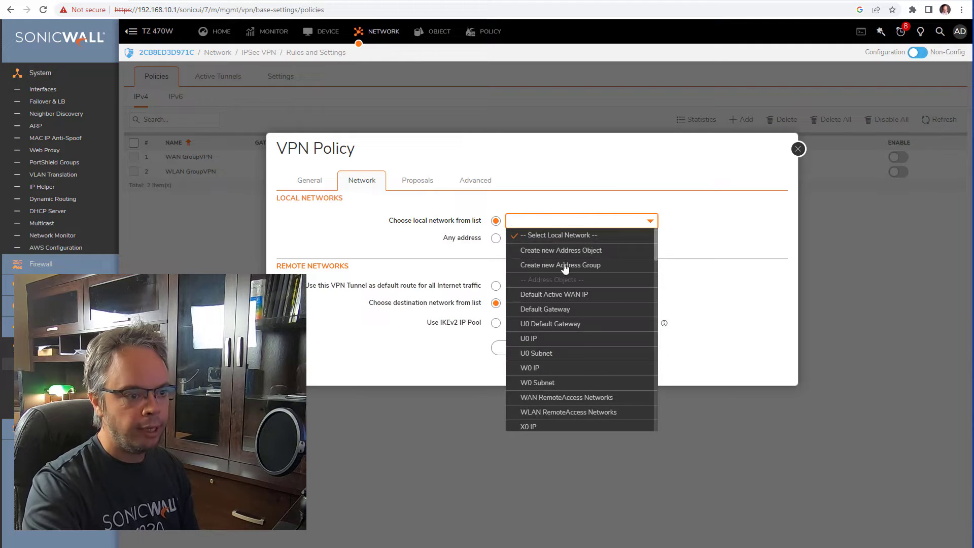
scroll(593, 377, "down", 2)
left_click(578, 390)
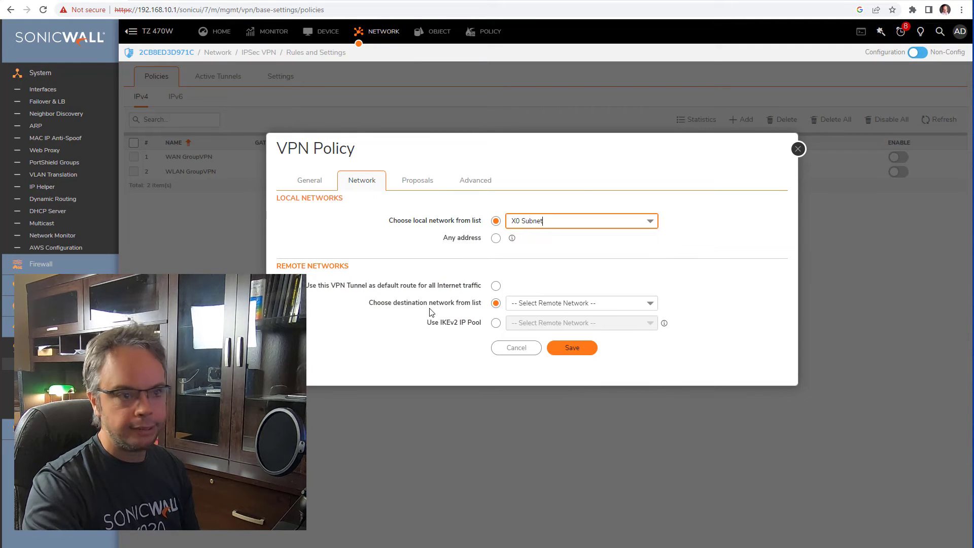
left_click_drag(297, 265, 326, 265)
left_click(576, 304)
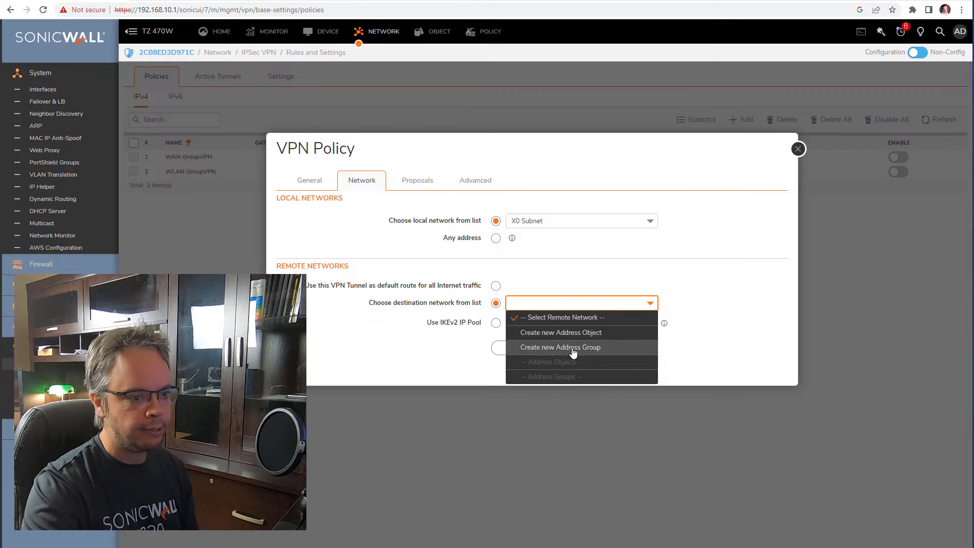
- Create and save address object 'X0 HO': VPN zone, Network type, 192.168.100.0 / 255.255.255.0
left_click(531, 333)
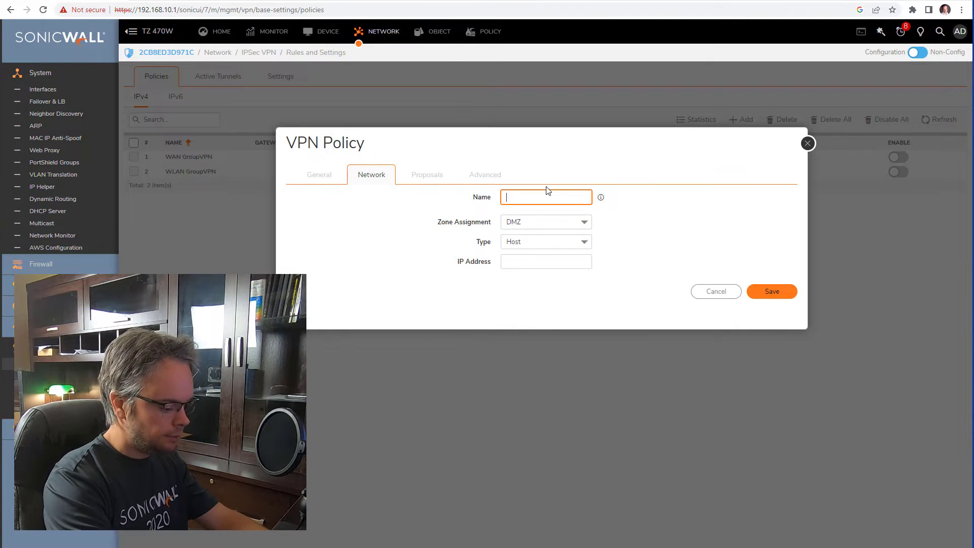
type("X0")
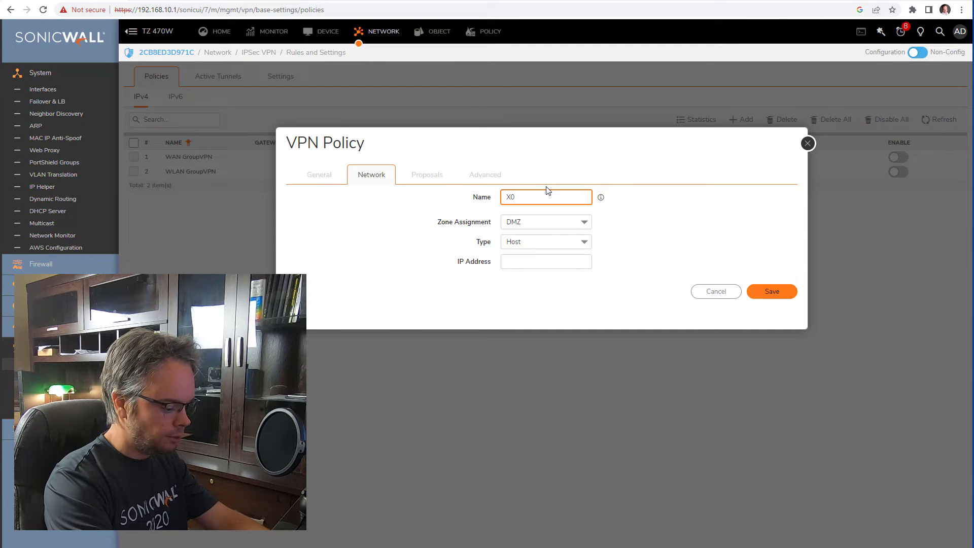
type(" HO")
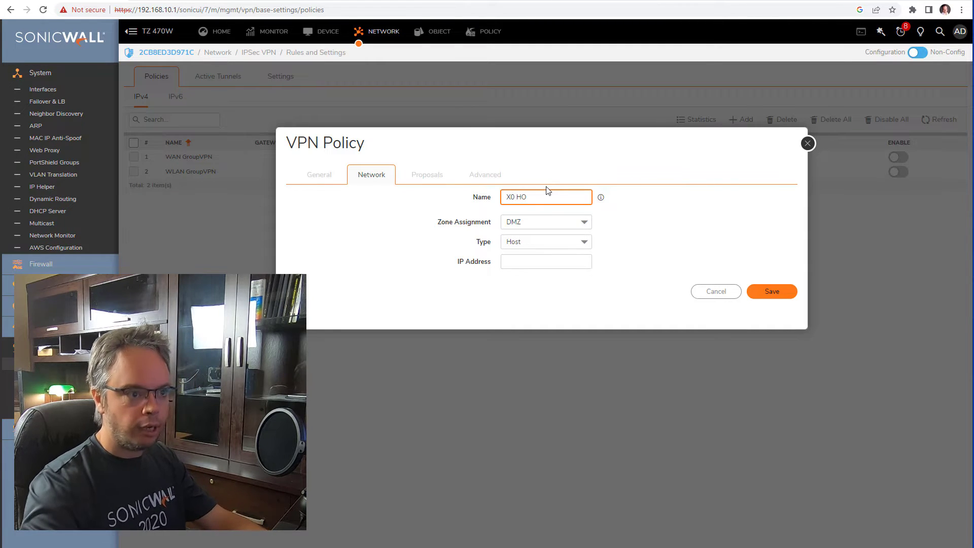
left_click(546, 221)
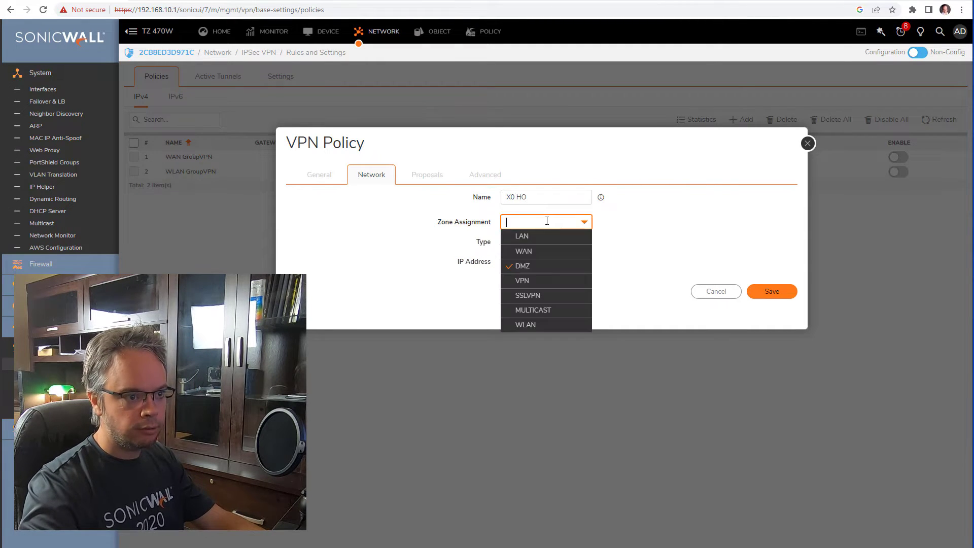
left_click(548, 280)
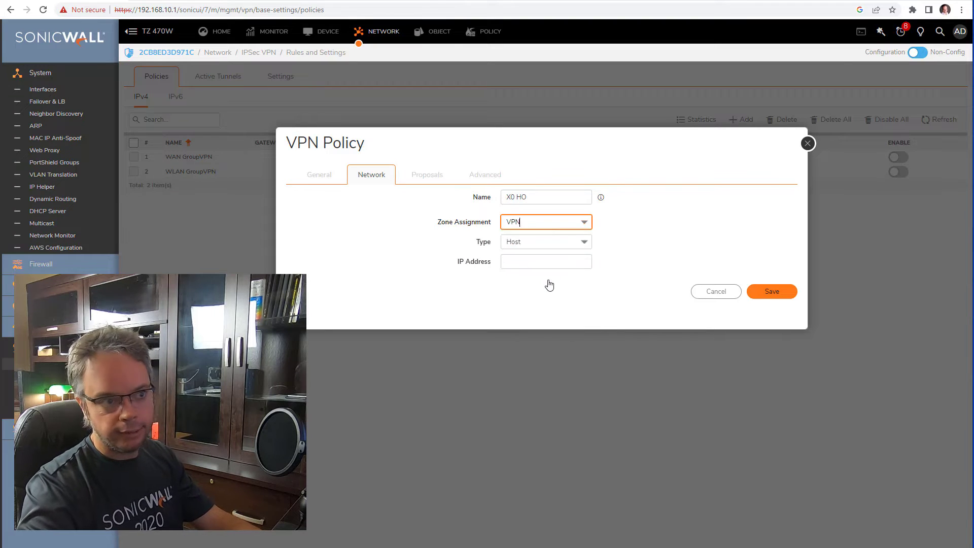
left_click(537, 244)
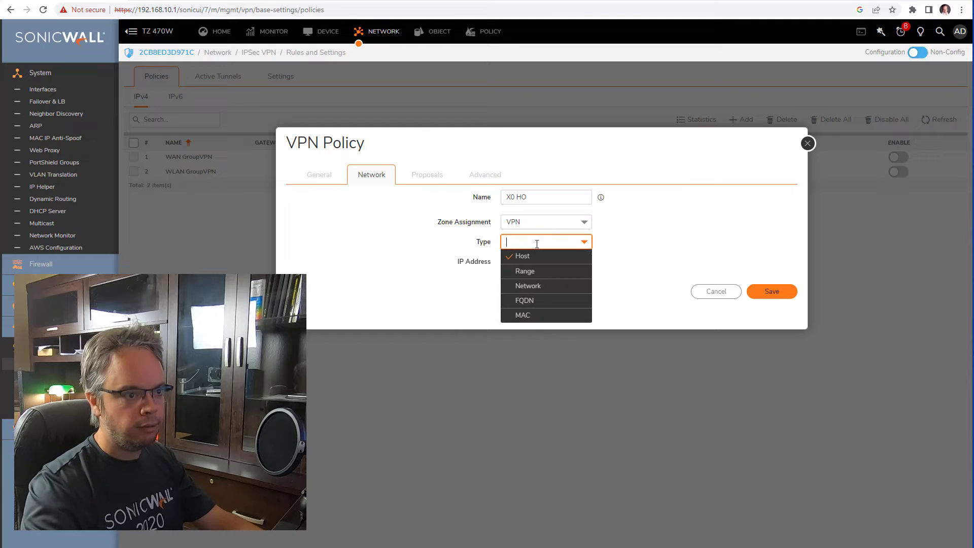
left_click(527, 285)
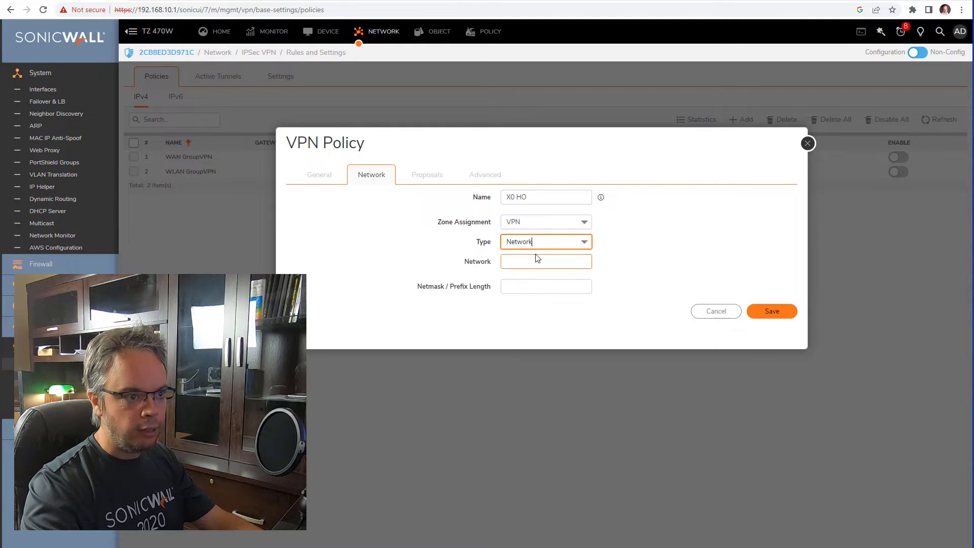
left_click(537, 259)
type("192.1")
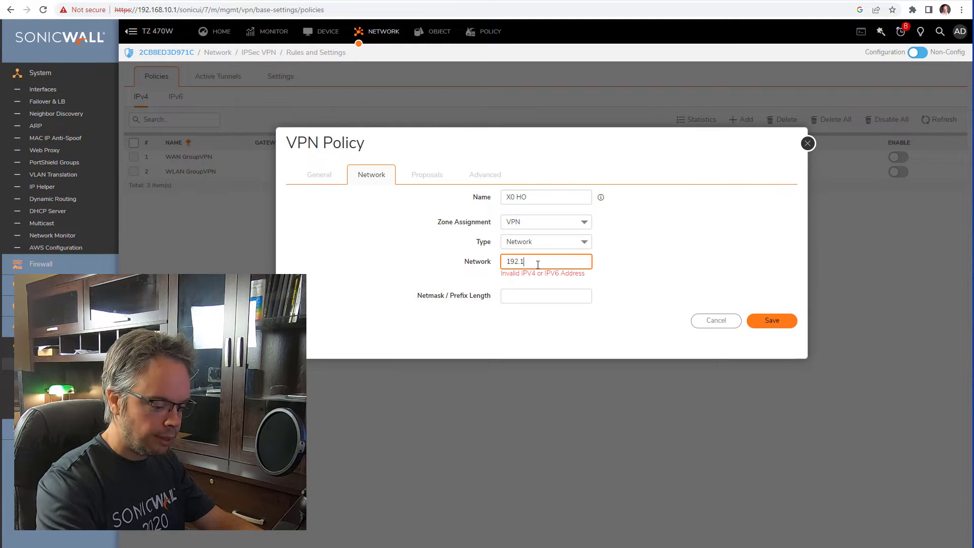
type("68.100.10")
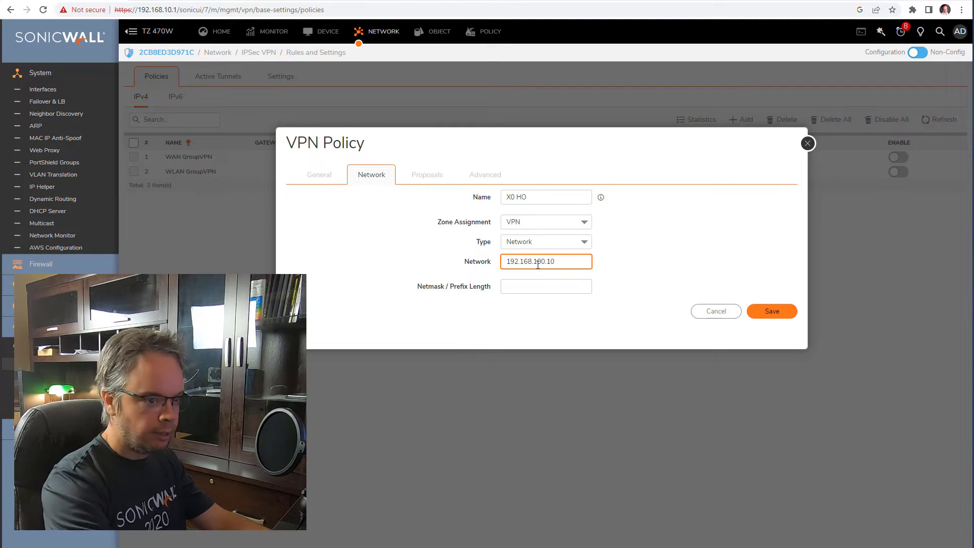
key("BackSpace")
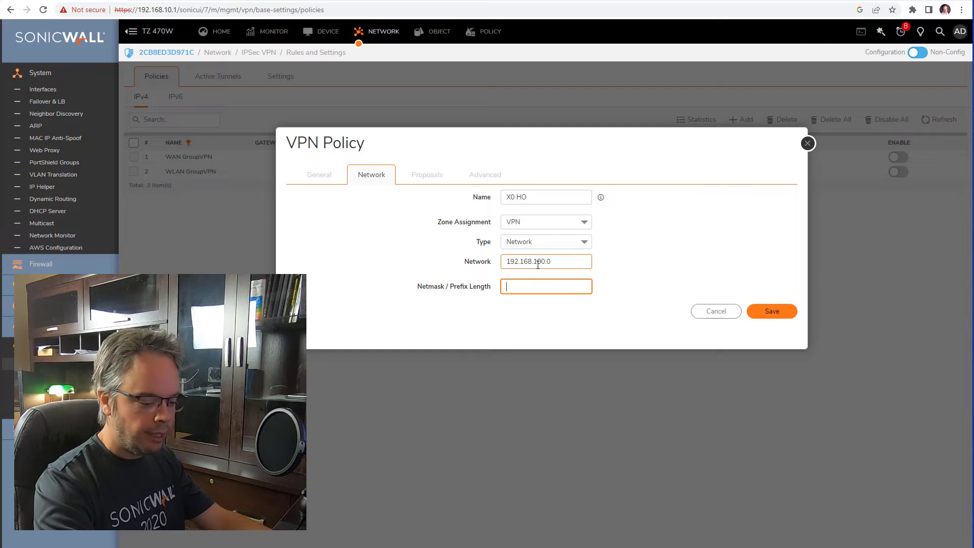
type("255.255.255")
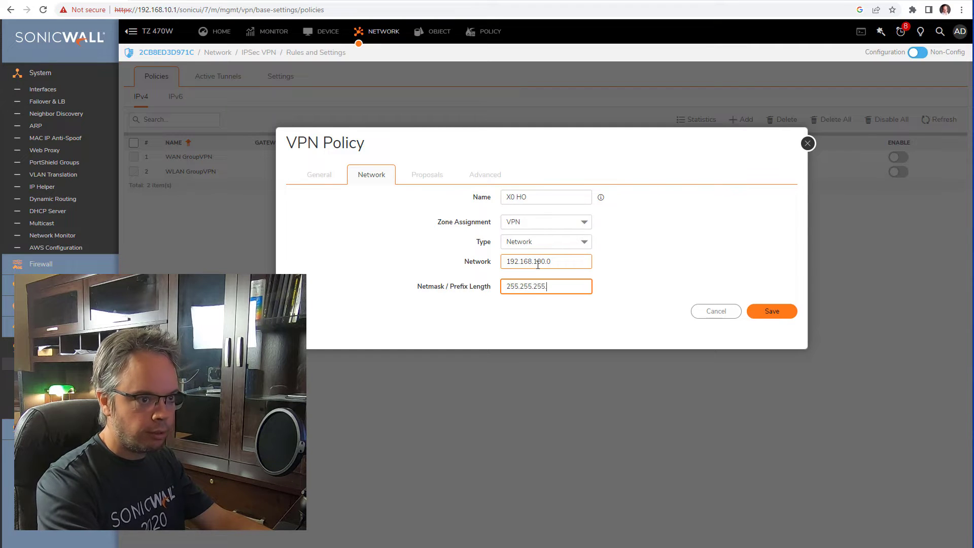
type(".0")
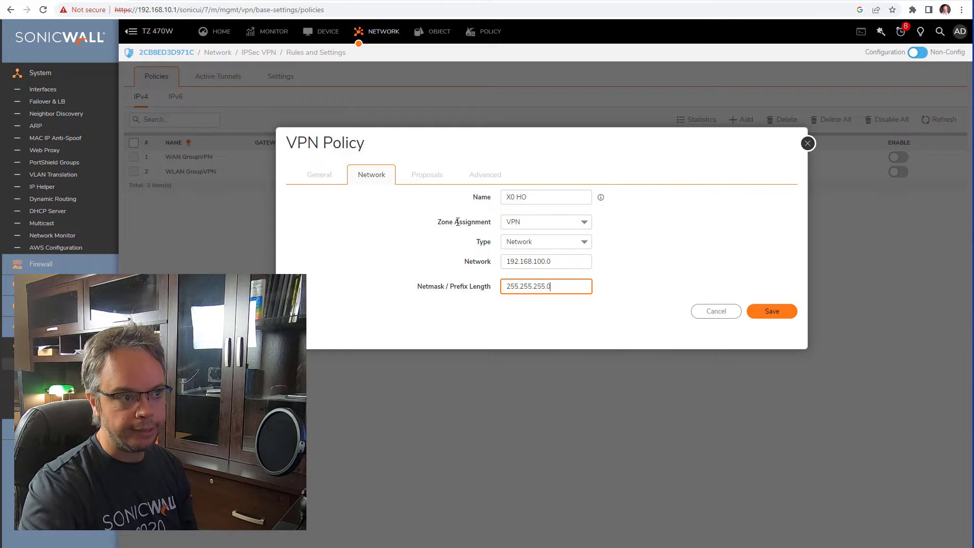
left_click_drag(445, 221, 475, 222)
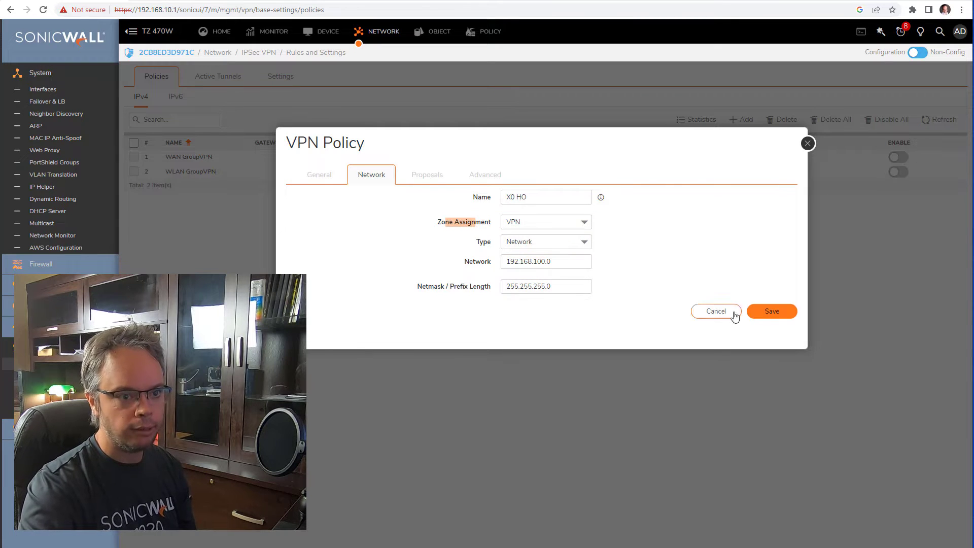
left_click(766, 315)
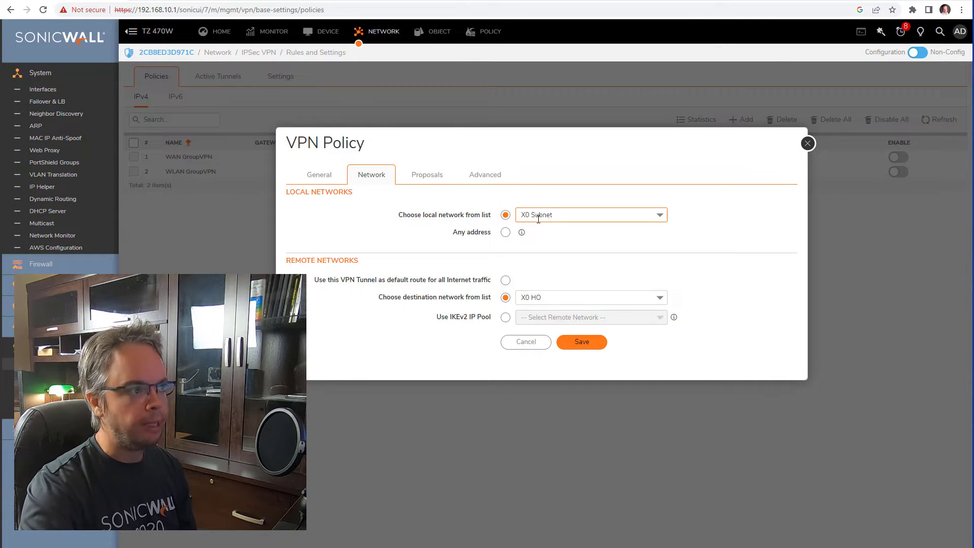
- Confirm X0 HO as the destination network and view the IKE and IPsec proposals
left_click_drag(138, 10, 172, 9)
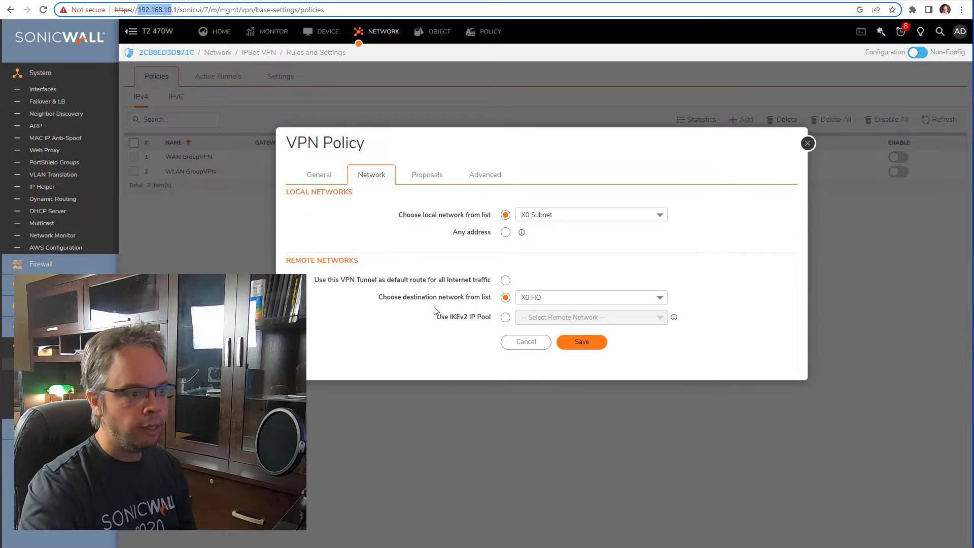
left_click_drag(426, 297, 482, 297)
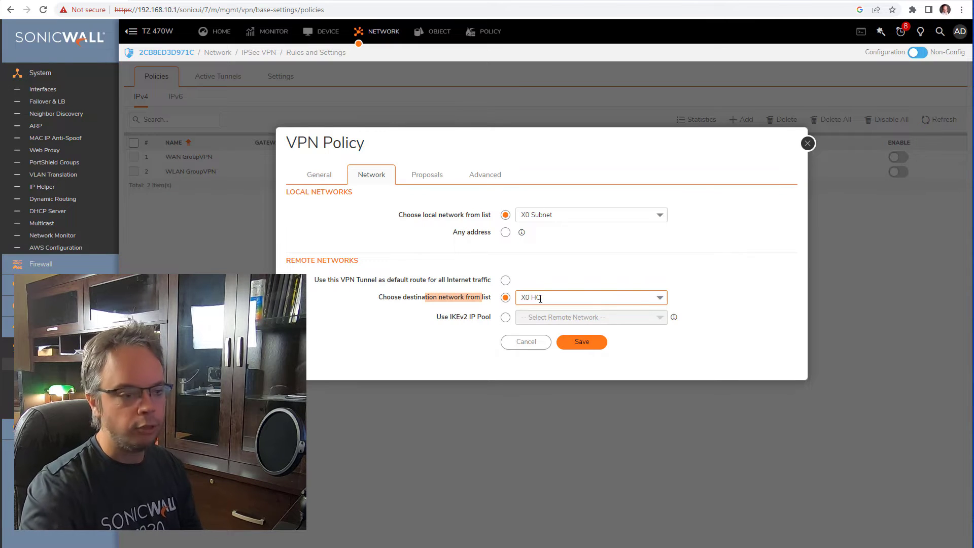
left_click(416, 177)
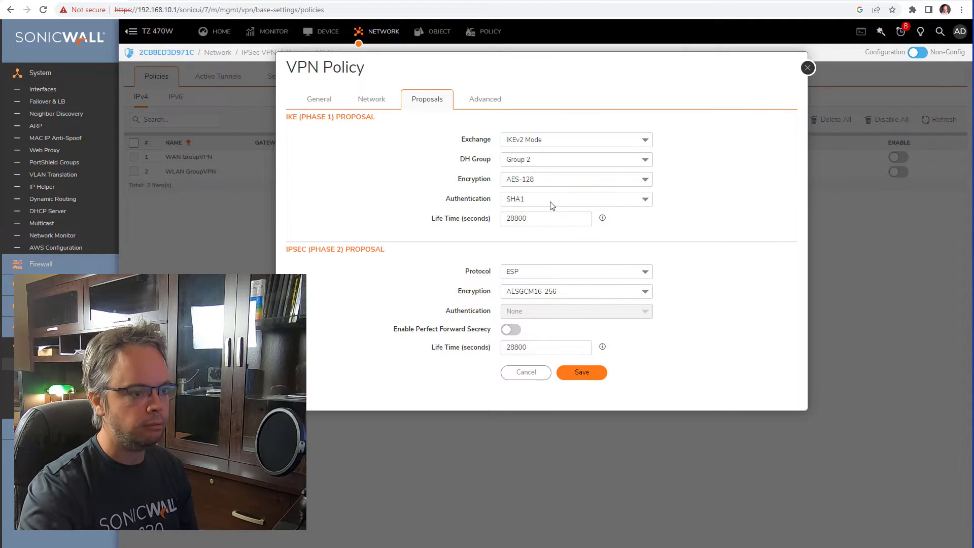
- Enable Keep Alive in the Advanced settings, then return to the Network settings
left_click(491, 107)
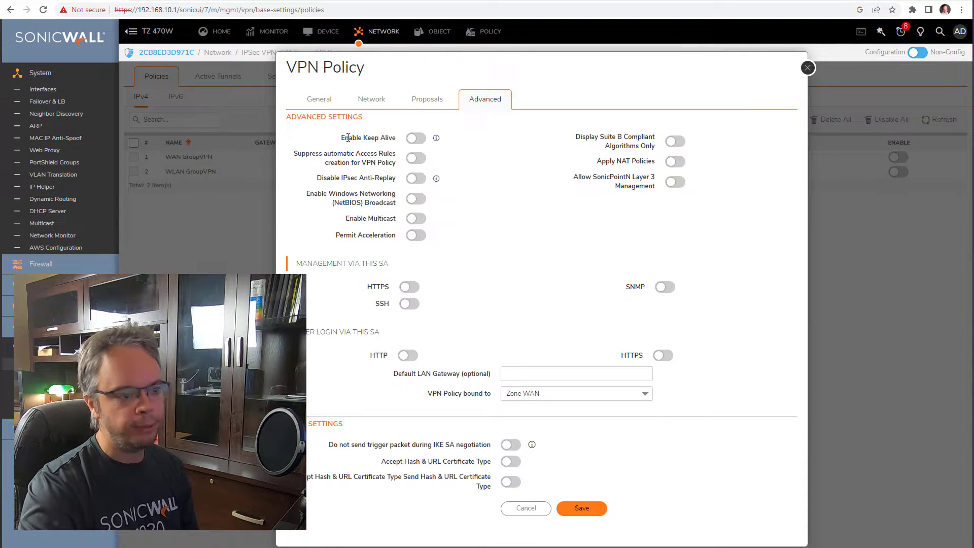
left_click_drag(341, 138, 395, 138)
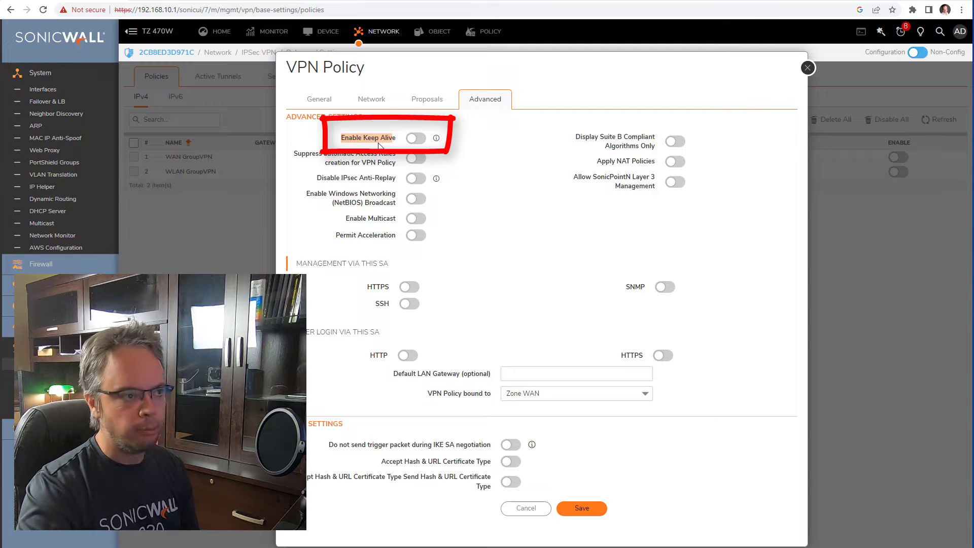
left_click(414, 138)
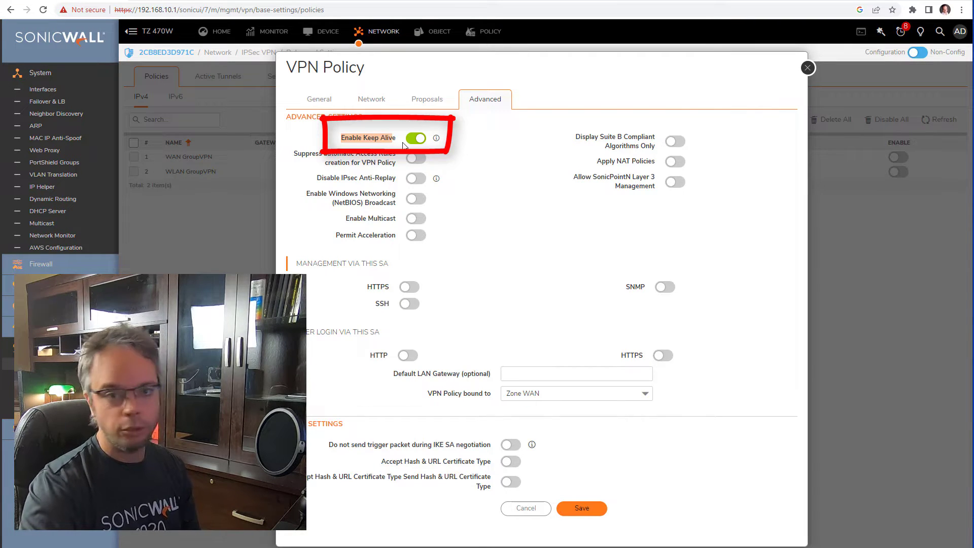
left_click_drag(294, 154, 395, 163)
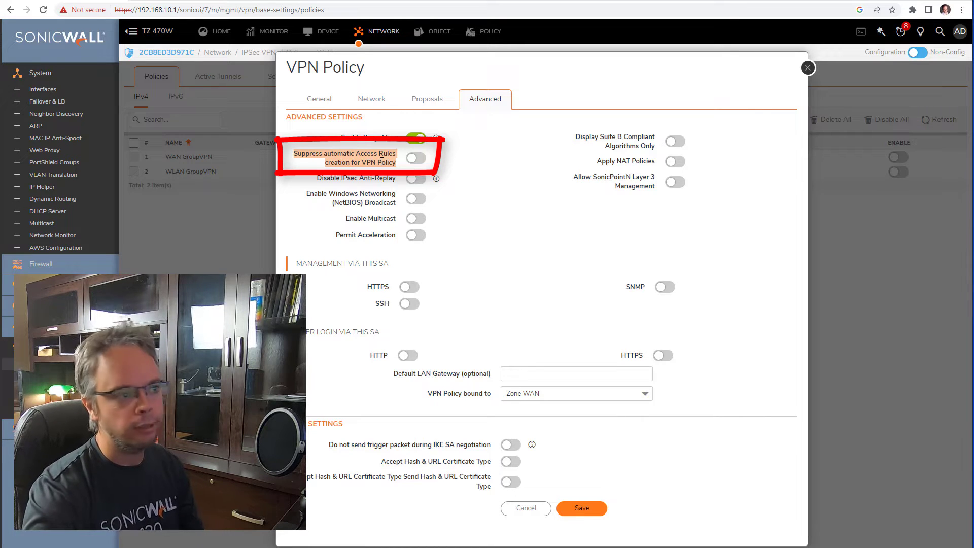
left_click(371, 99)
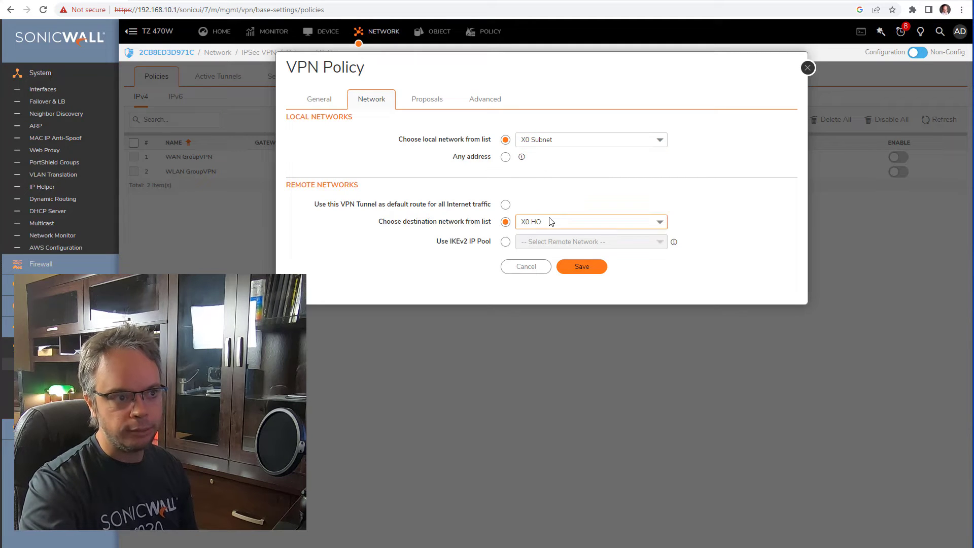
- Switch back to the Advanced settings to confirm Keep Alive is still enabled
left_click(501, 103)
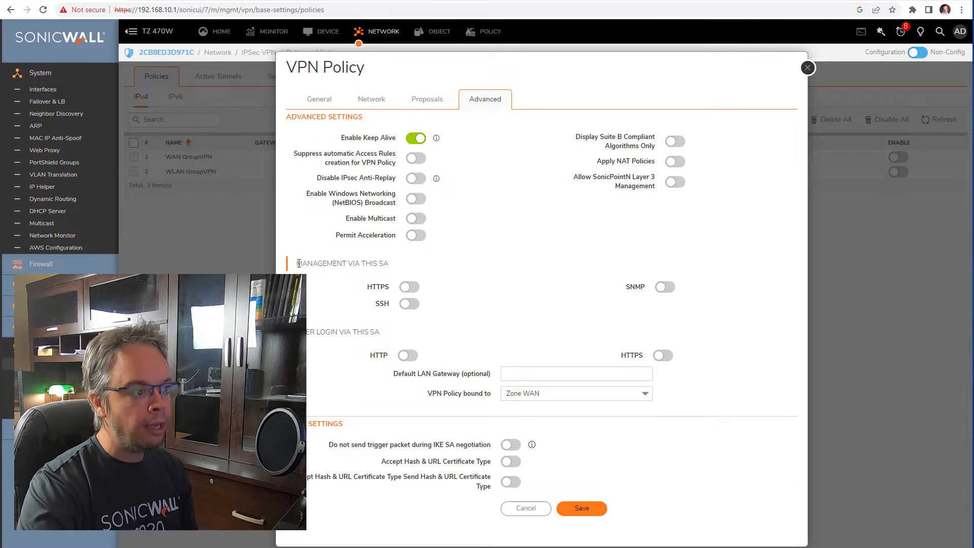
- Enable HTTPS under Management via this SA on the VPN to HO policy and save it
left_click_drag(295, 263, 398, 268)
left_click(407, 290)
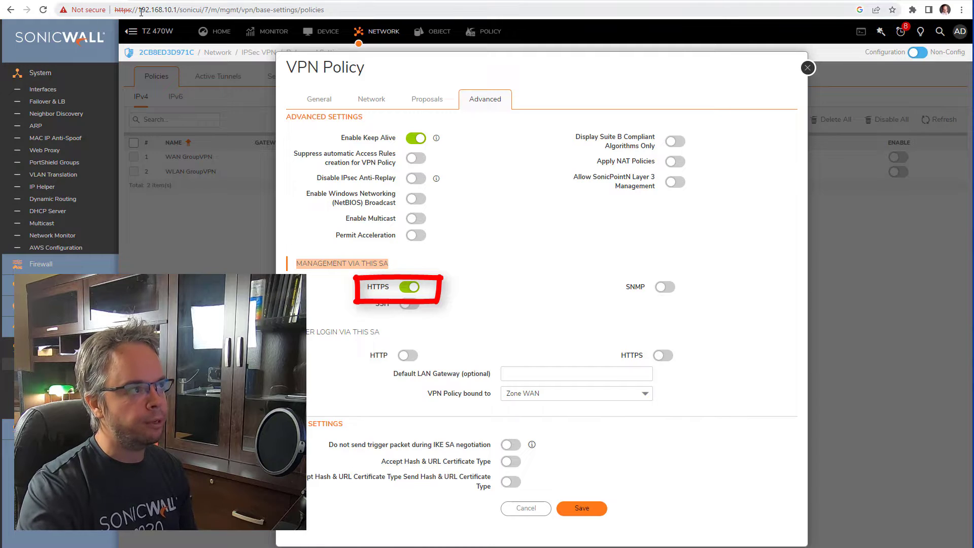
left_click_drag(137, 10, 183, 10)
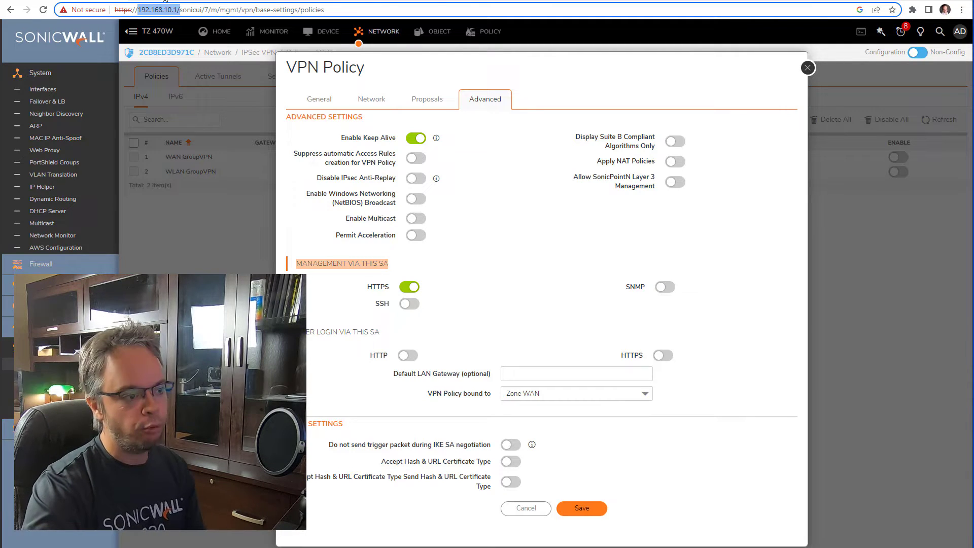
left_click_drag(369, 285, 398, 293)
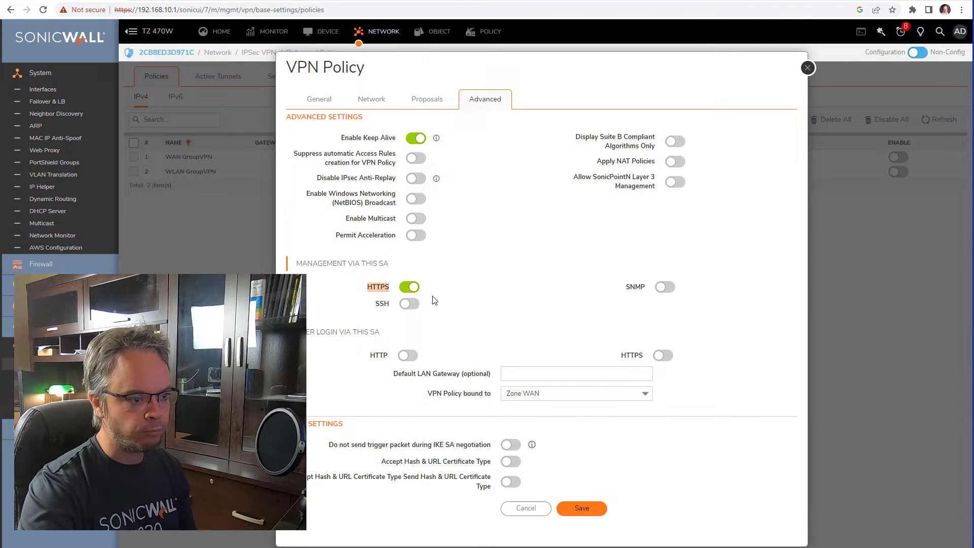
scroll(435, 300, "down", 1)
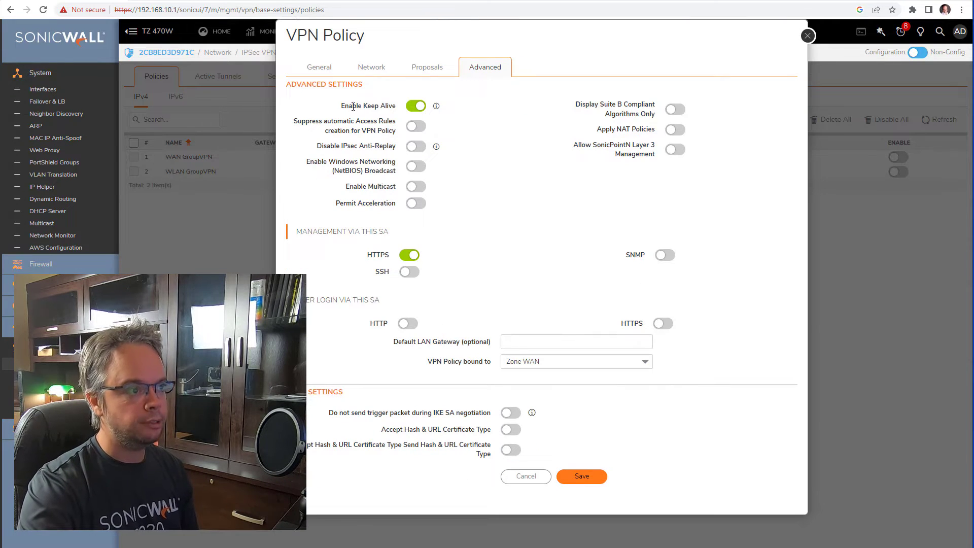
left_click_drag(353, 106, 389, 104)
left_click_drag(325, 118, 394, 130)
left_click_drag(367, 254, 384, 255)
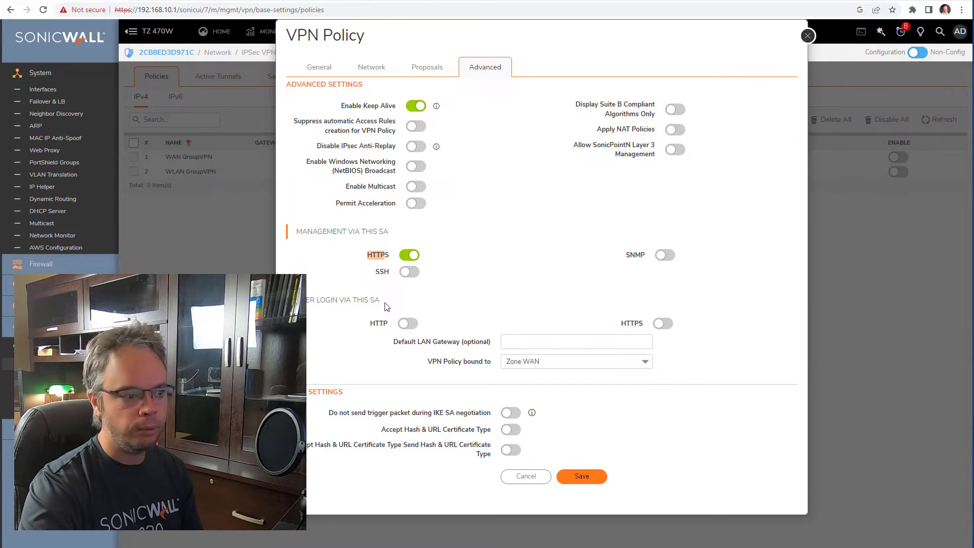
left_click(580, 477)
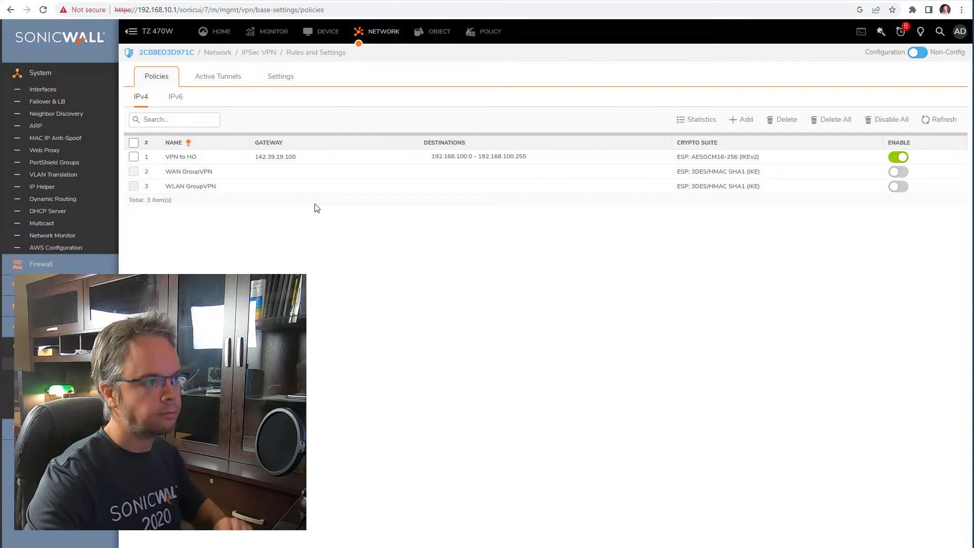
- With VPN to HO saved and enabled, open a blank new browser tab
key("ctrl+t")
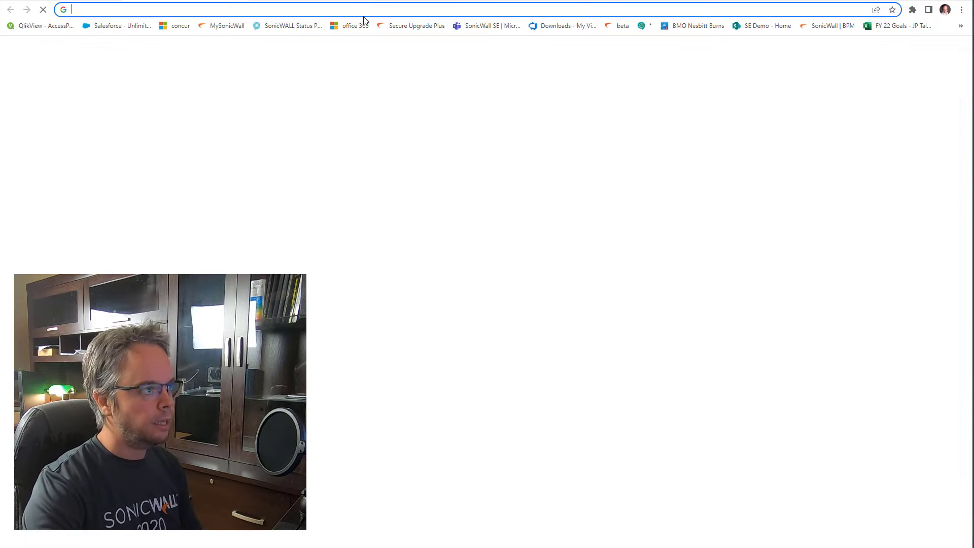
- Browse to 192.168.100.1 and log in to the NSA 3700 as admin with the account password
type("192.168.100.1")
key("Return")
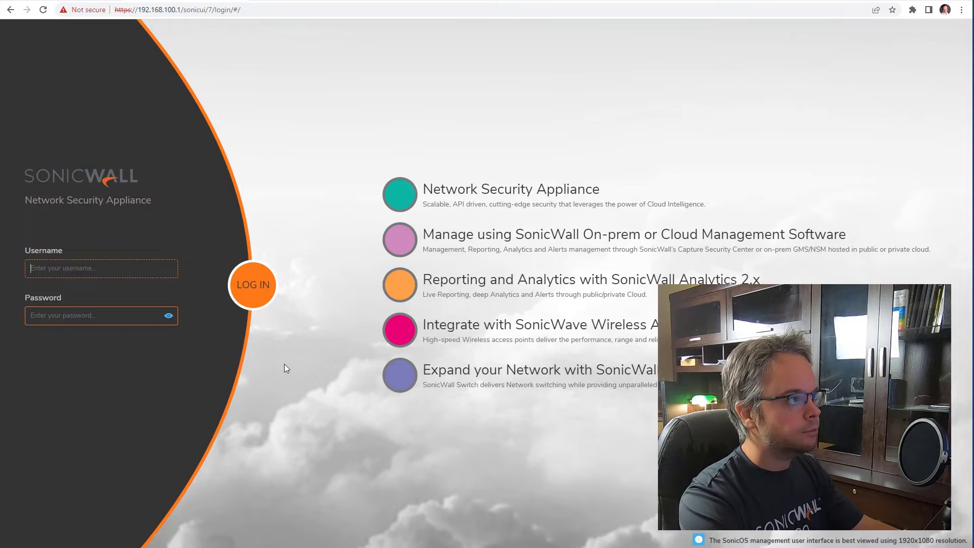
type("admin")
key("Tab")
type("pass")
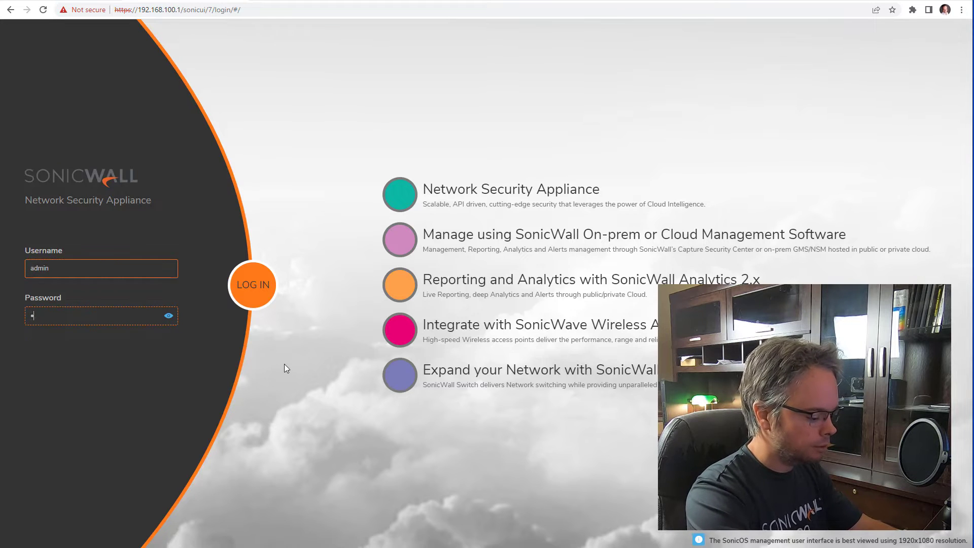
type("word")
key("Return")
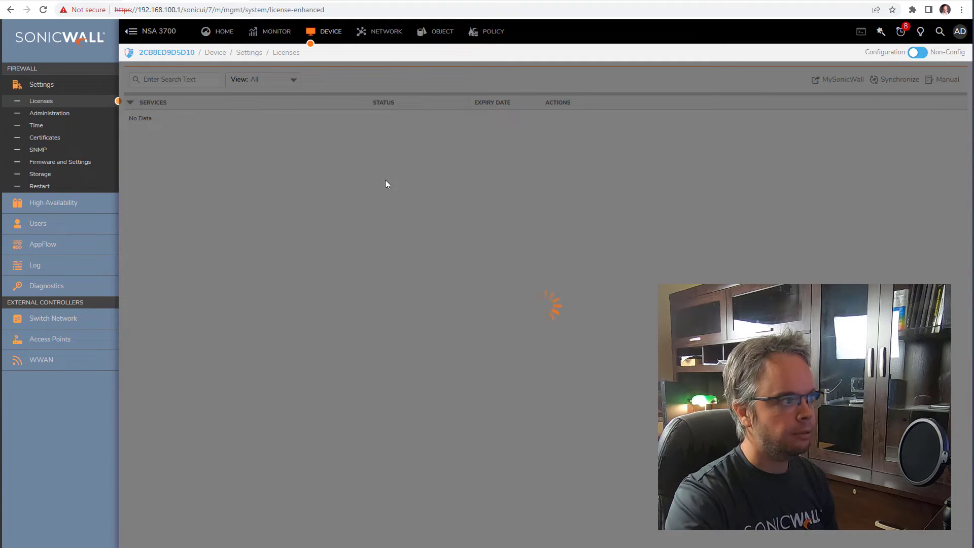
- Navigate to NETWORK > IPSec VPN > Rules and Settings on the NSA 3700 to view its policies
left_click(375, 32)
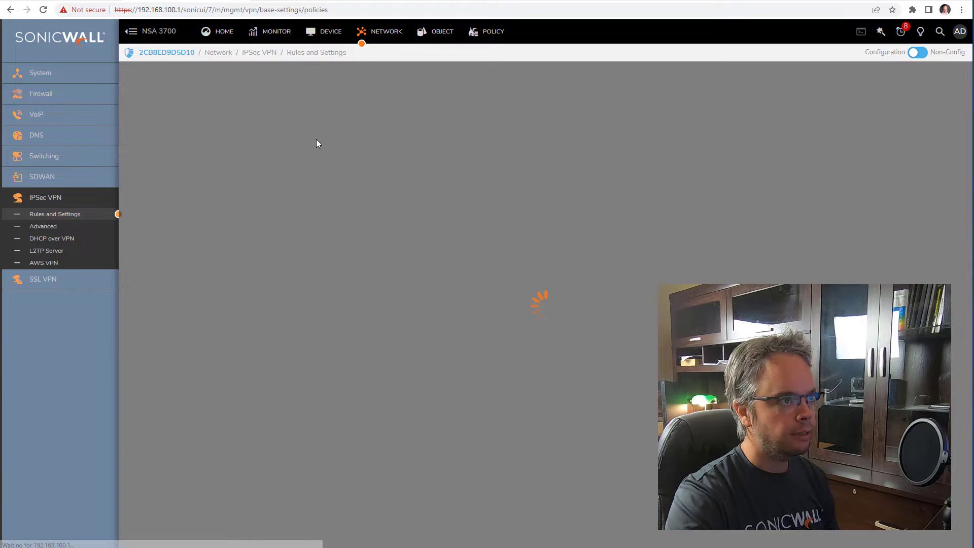
left_click(71, 76)
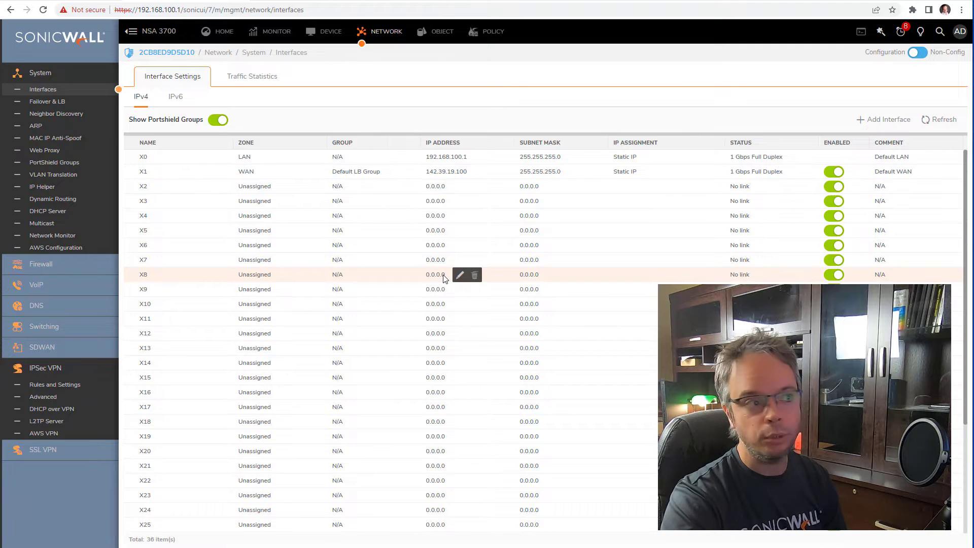
left_click(491, 31)
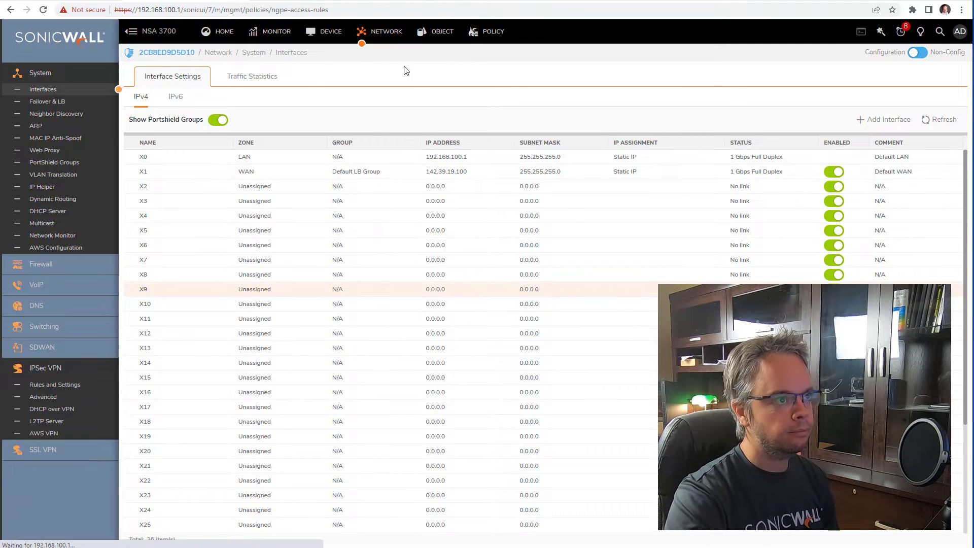
left_click(386, 31)
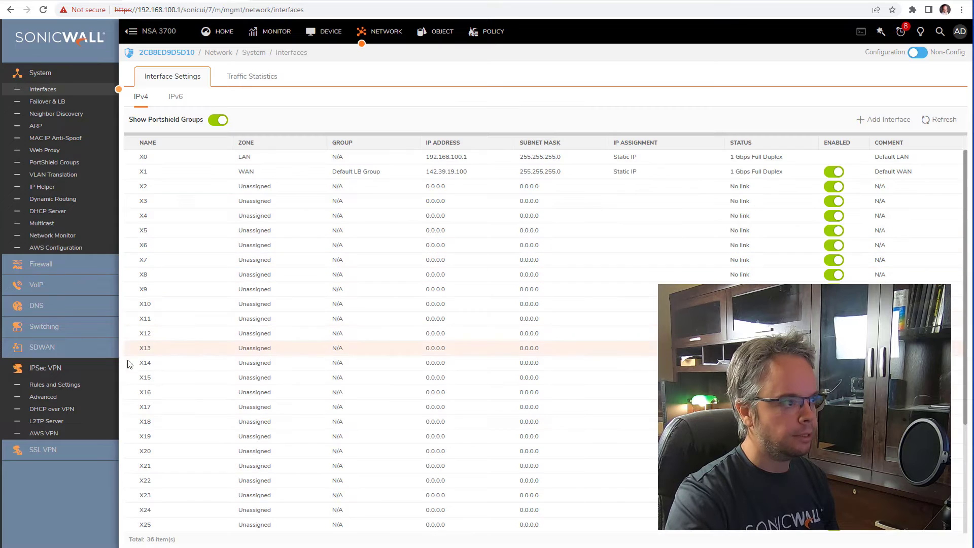
left_click(53, 387)
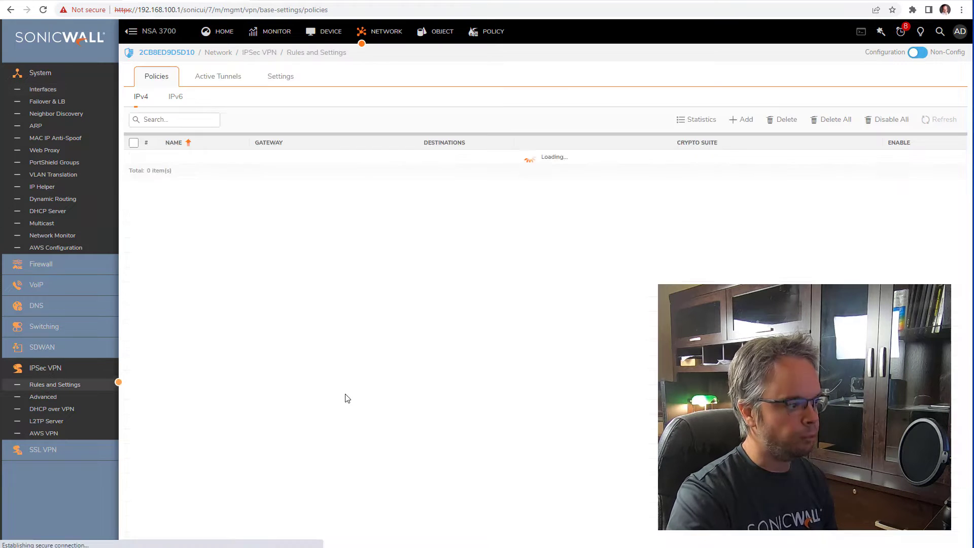
- Add a new policy named 'VPN to remote location' with primary gateway 142.39.19.200
left_click(741, 125)
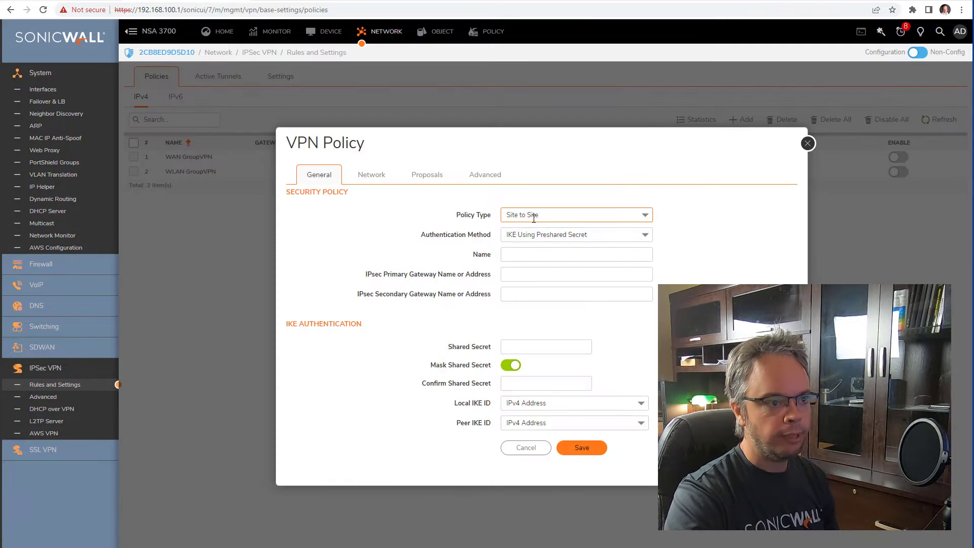
left_click(566, 259)
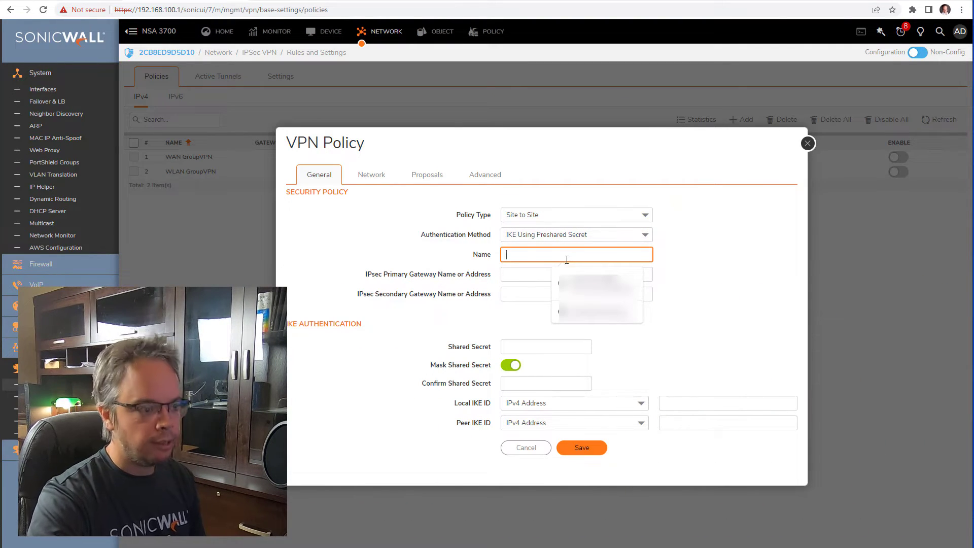
type("VPN ")
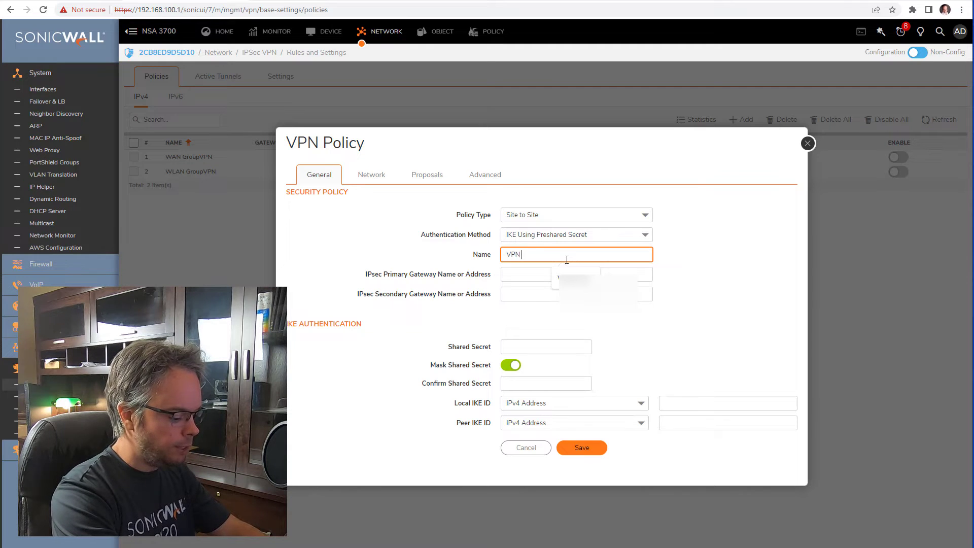
type("to remote location")
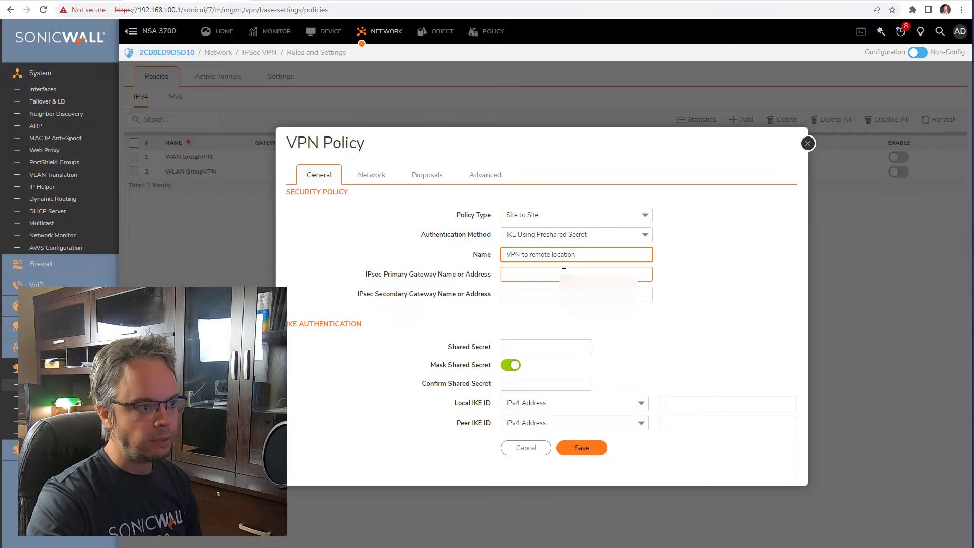
left_click(563, 272)
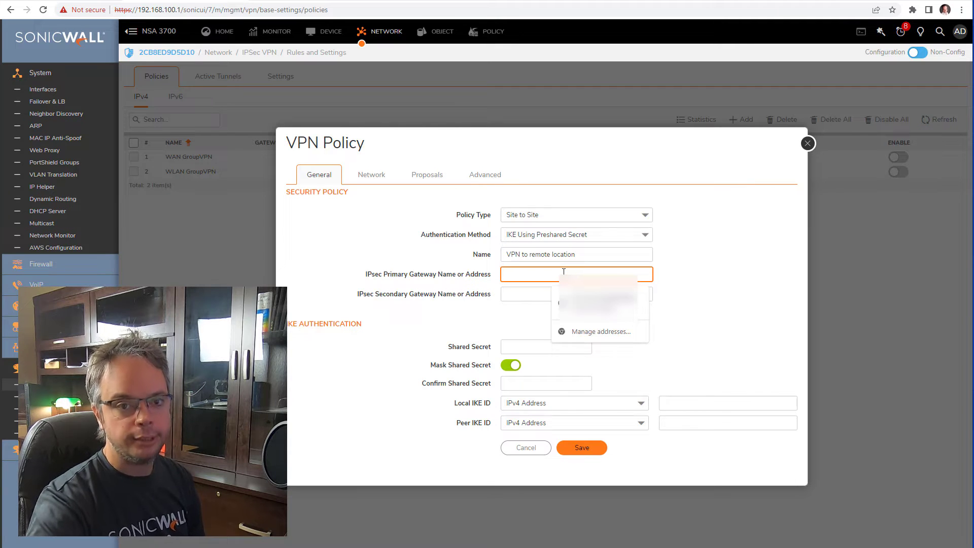
type("14")
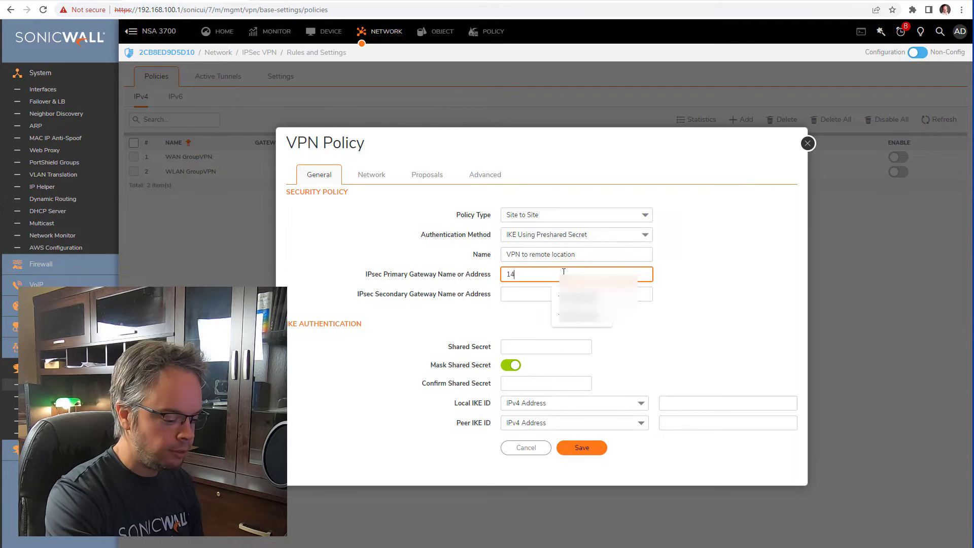
type("2.39.1")
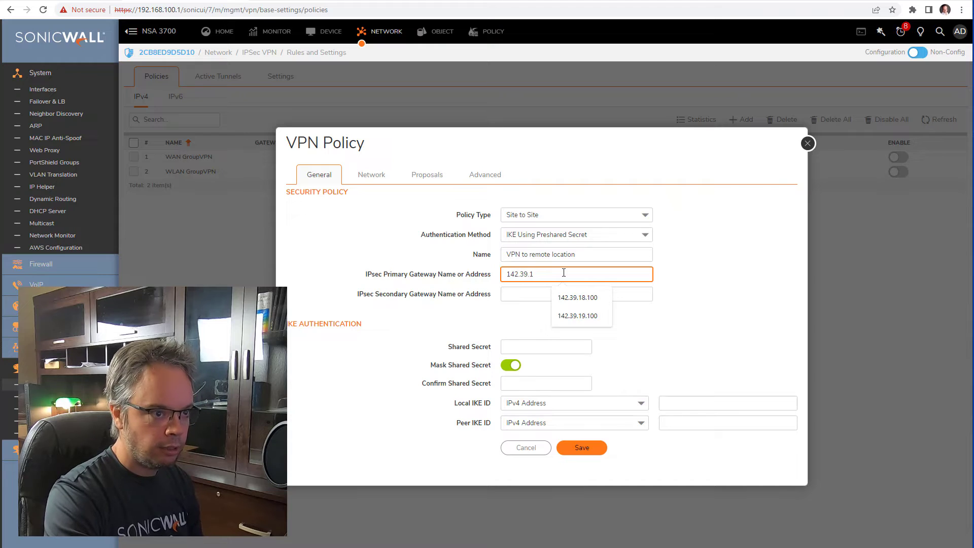
type("9.3")
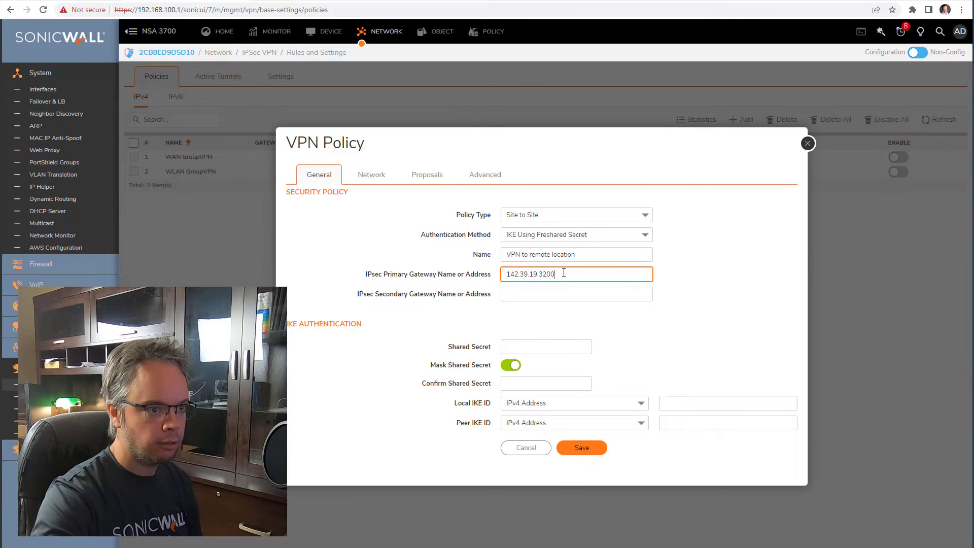
type("200")
left_click(609, 291)
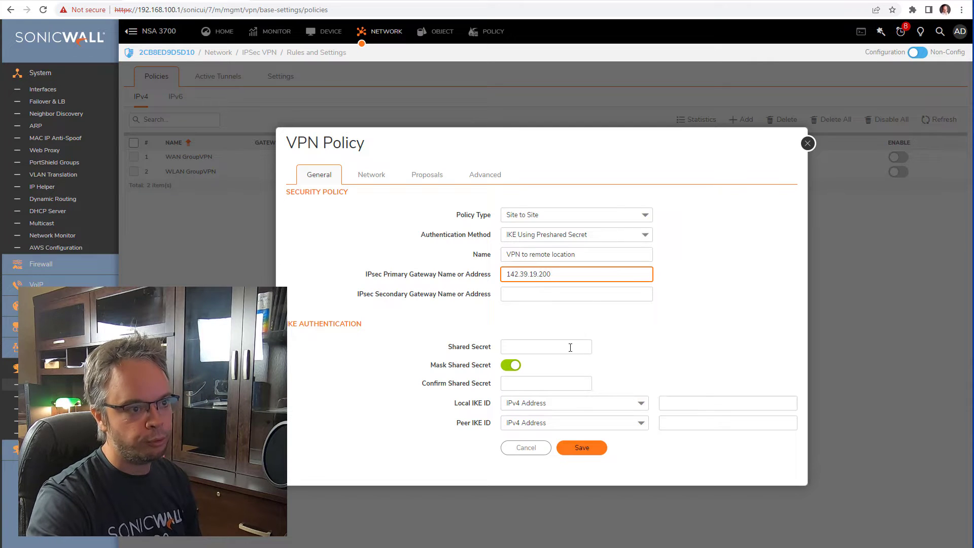
- Enter and confirm the shared secret, briefly revealing it to check
left_click(553, 347)
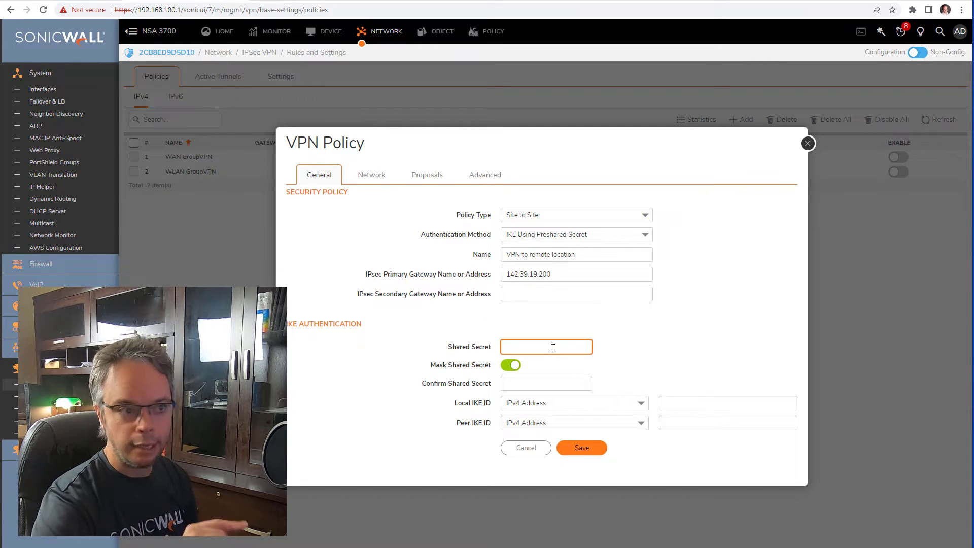
left_click_drag(575, 275, 325, 277)
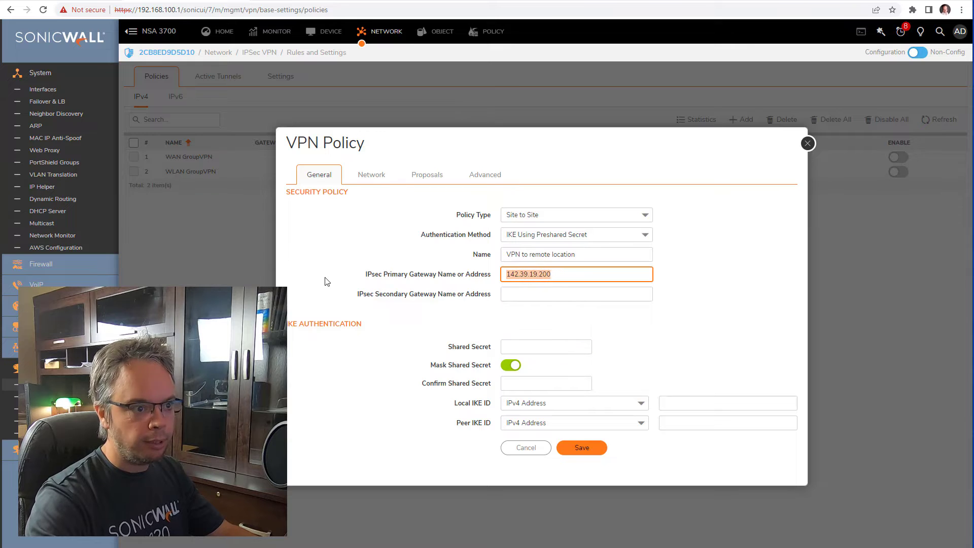
left_click(530, 344)
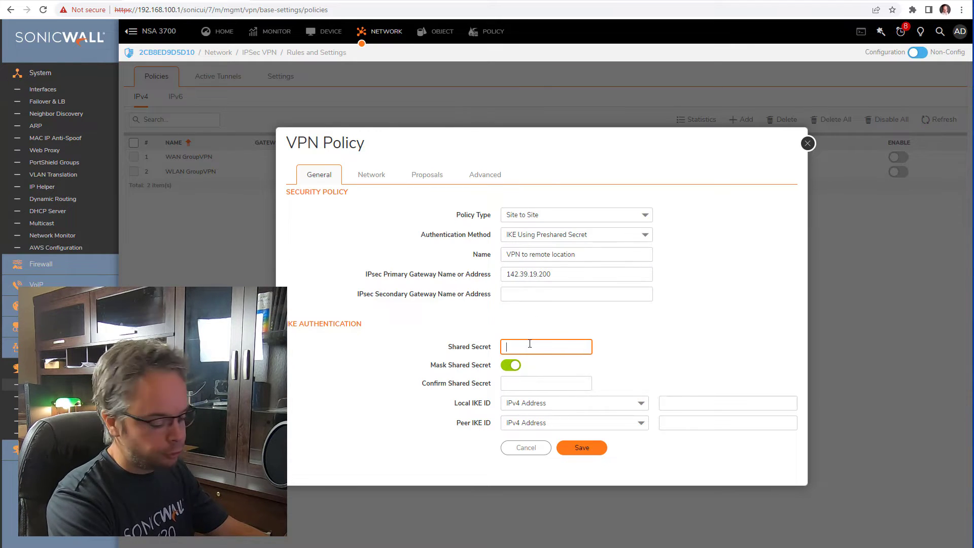
type("••••••••")
key("Tab")
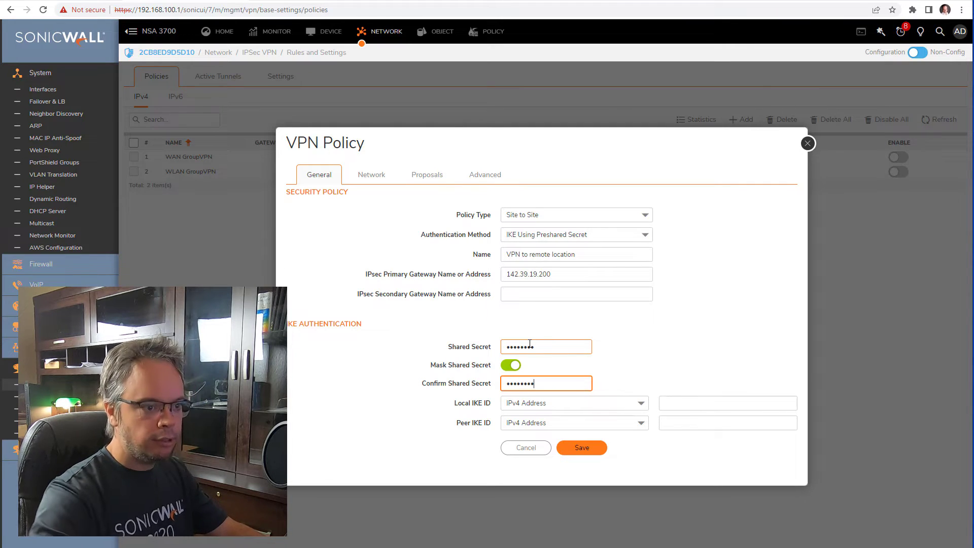
left_click(514, 366)
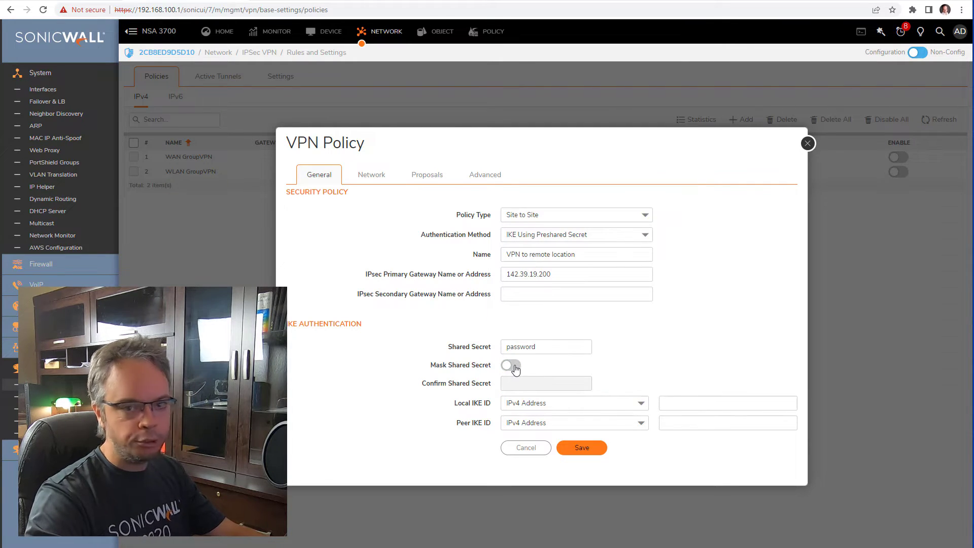
left_click(514, 366)
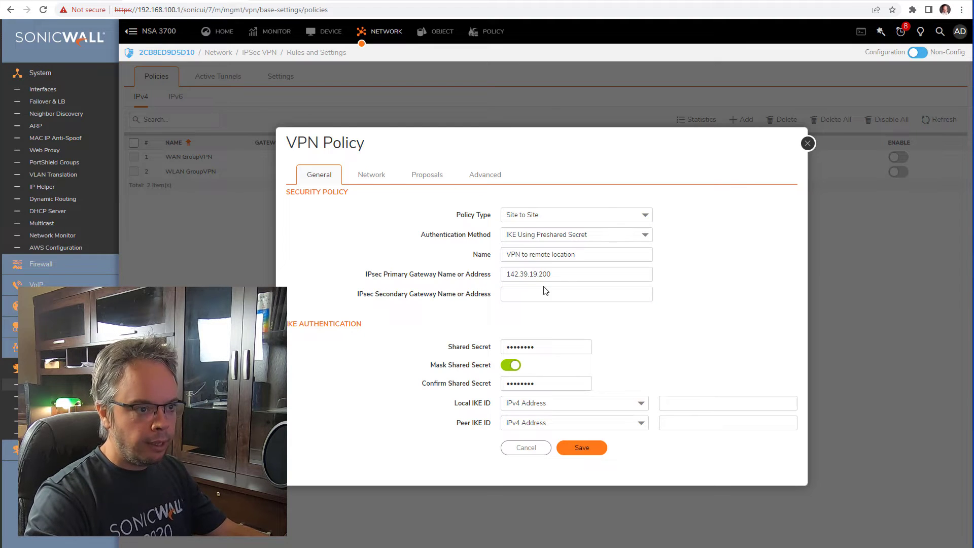
- Set local IKE ID 142.39.19.100 and peer IKE ID 142.39.19.200
left_click_drag(553, 274, 233, 274)
key("ctrl+c")
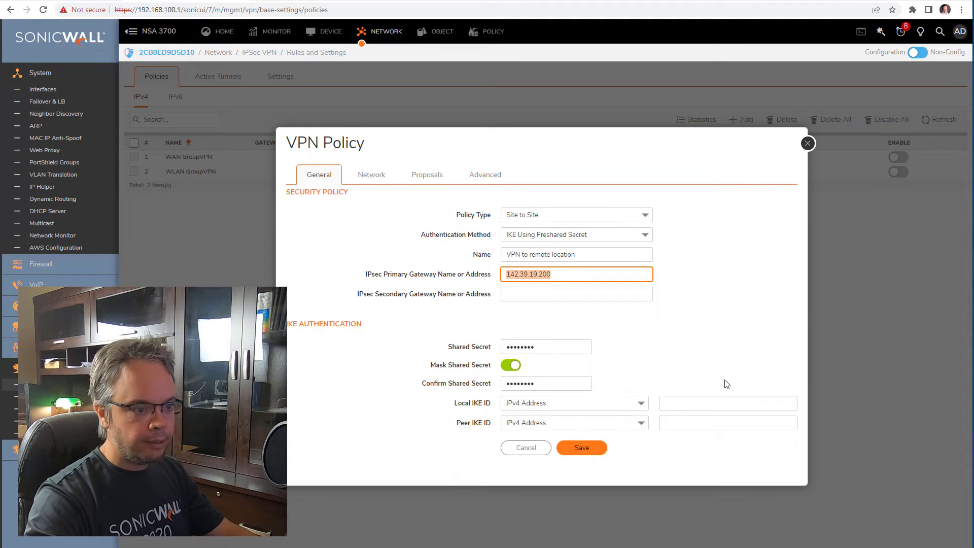
left_click(720, 403)
key("ctrl+v")
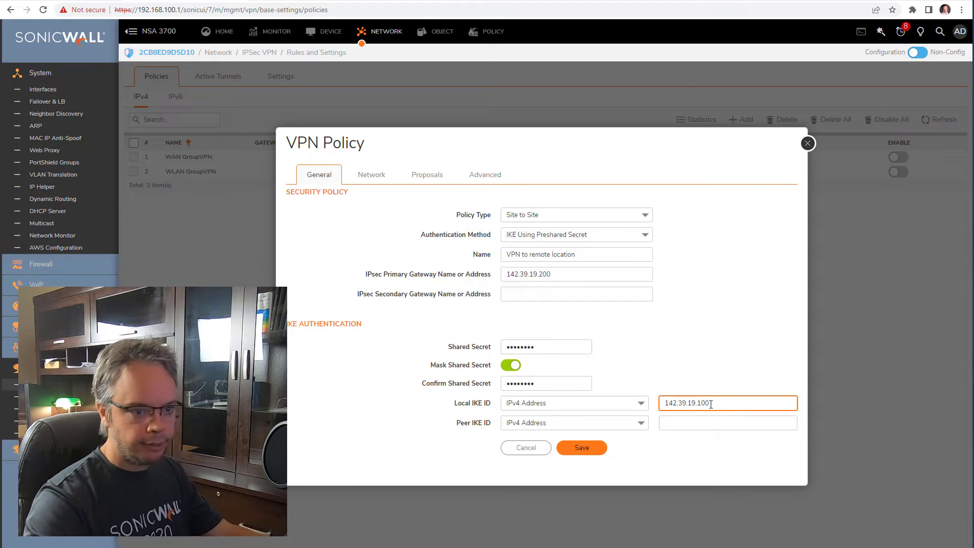
left_click(706, 422)
key("ctrl+v")
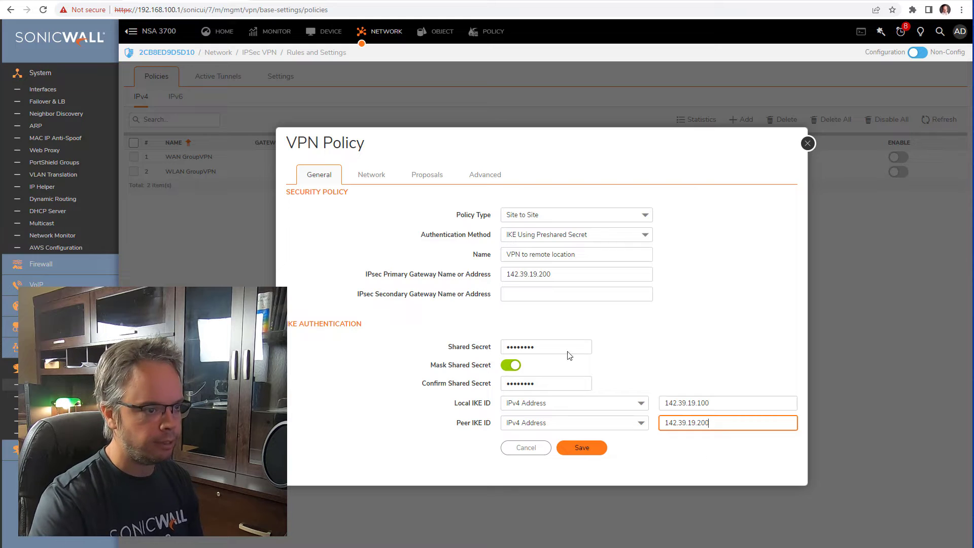
left_click(383, 177)
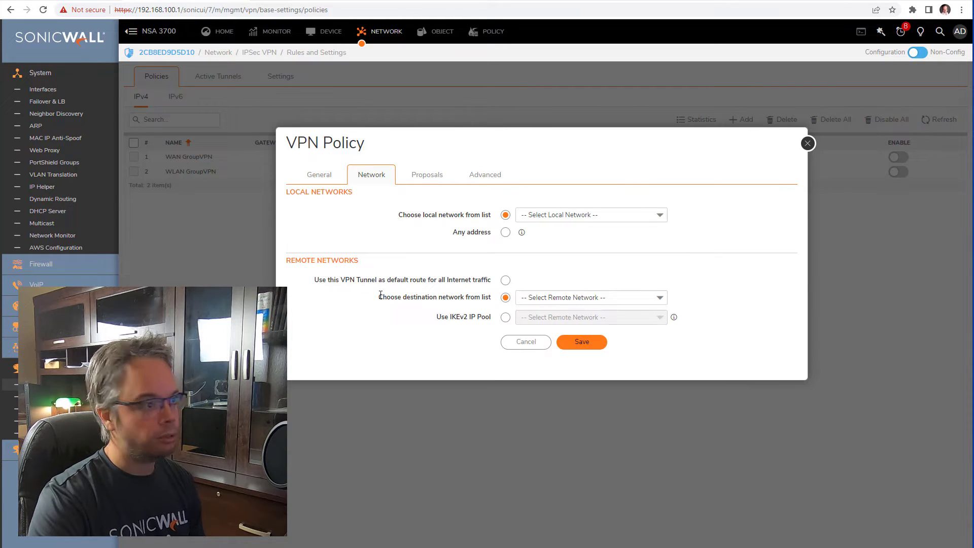
- Set X0 Subnet as the policy's local network
left_click(583, 215)
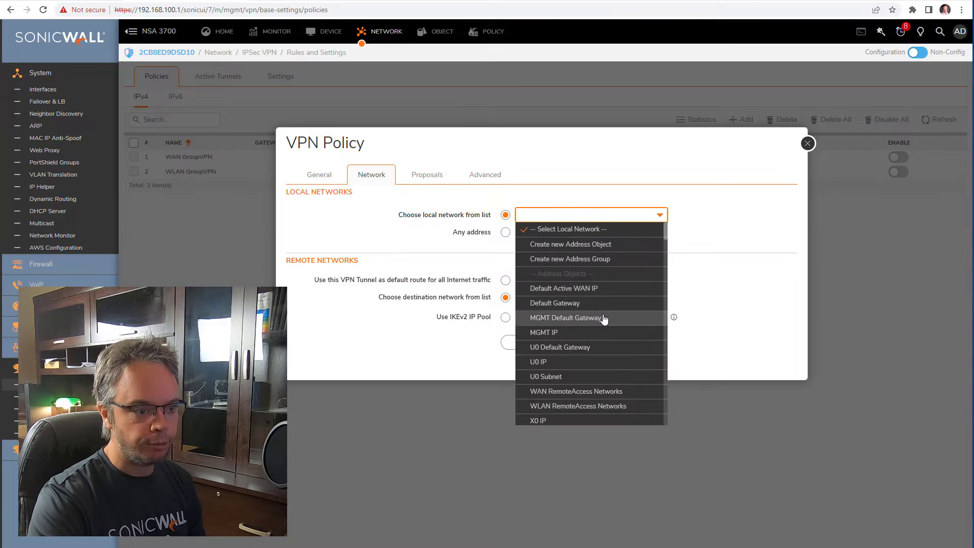
scroll(603, 319, "down", 3)
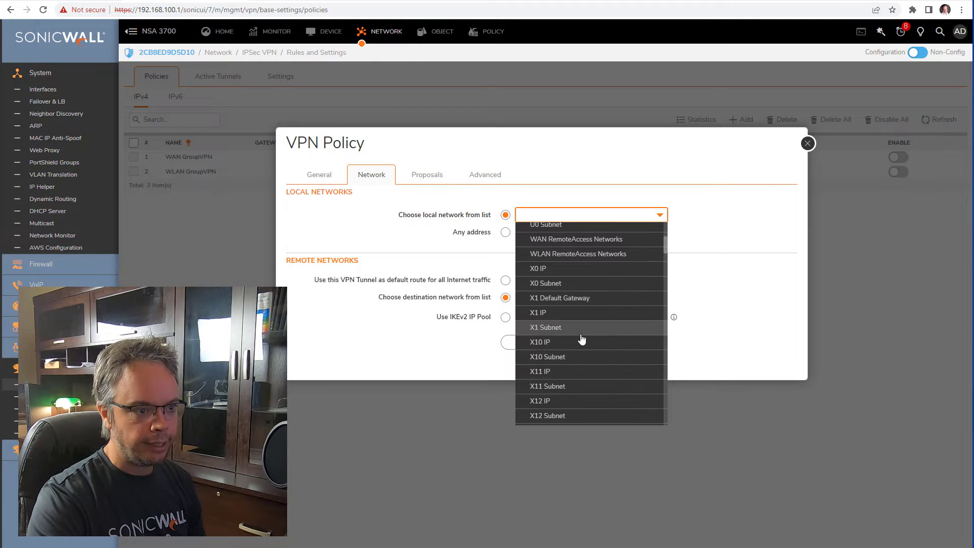
left_click(583, 287)
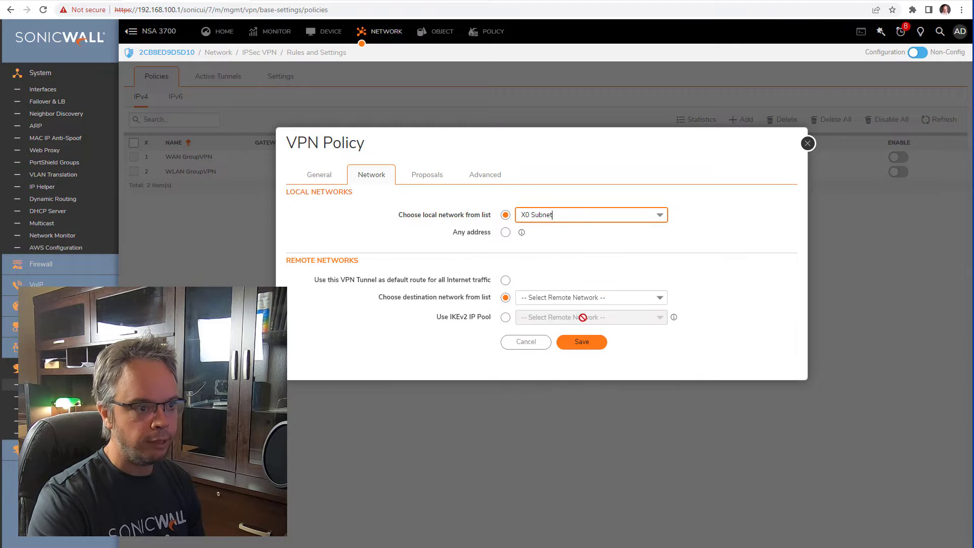
- Start a new address group for the destination, cancel it, and reopen the destination network list
left_click(557, 297)
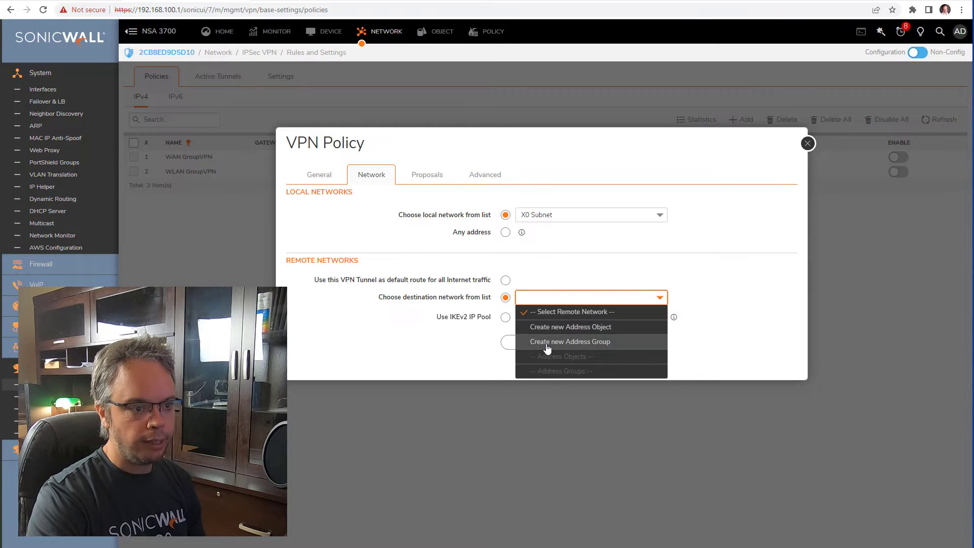
left_click(546, 342)
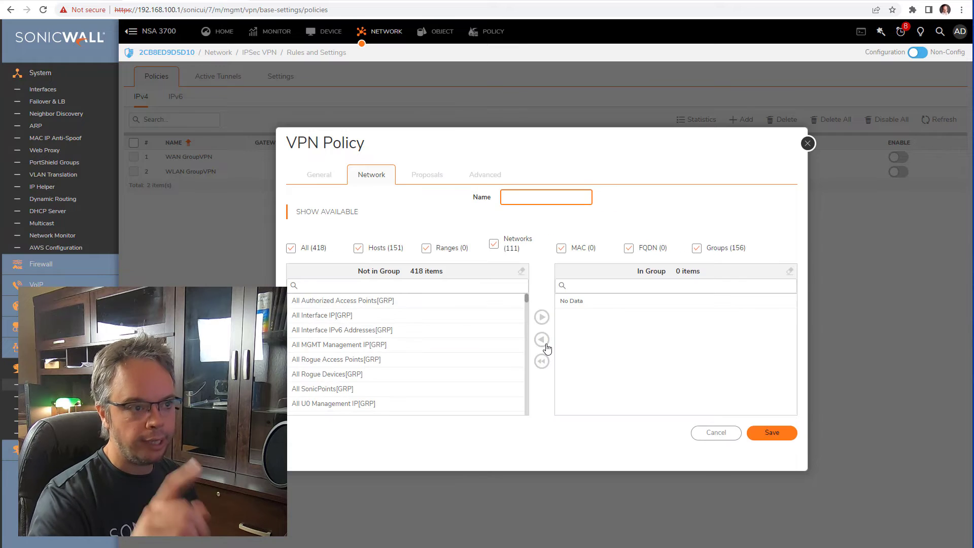
left_click(715, 432)
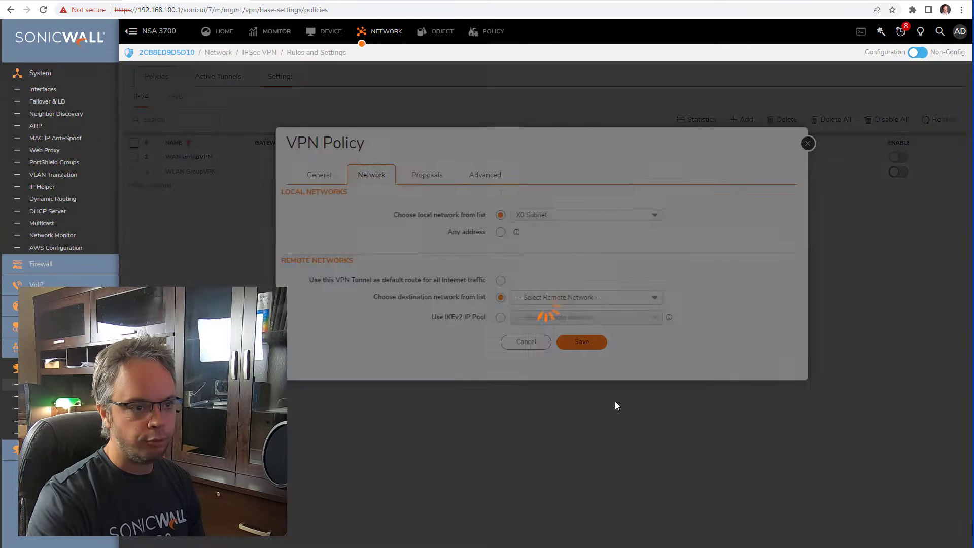
left_click(555, 301)
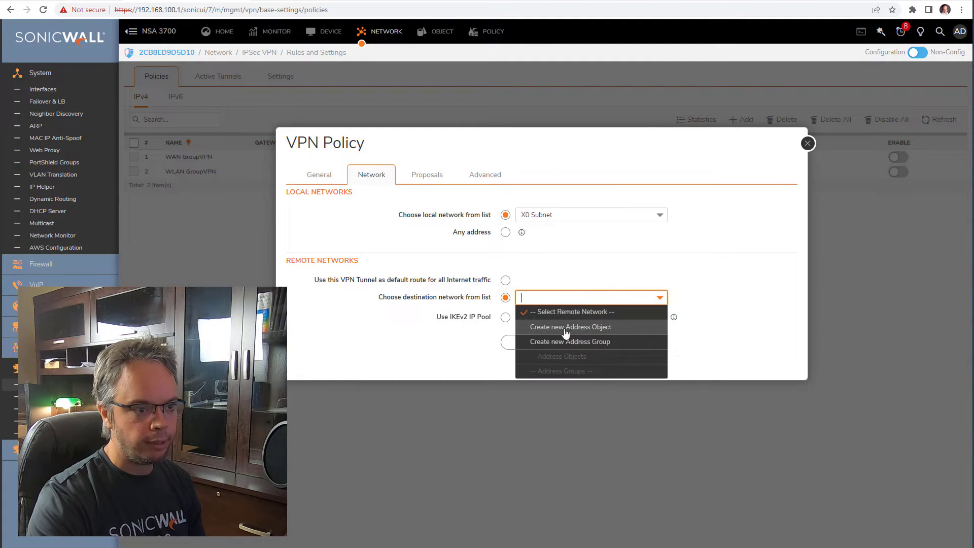
- Create address object X0 Remote, zone VPN, network 192.168.10.0/255.255.255.0, as the destination network
left_click(550, 328)
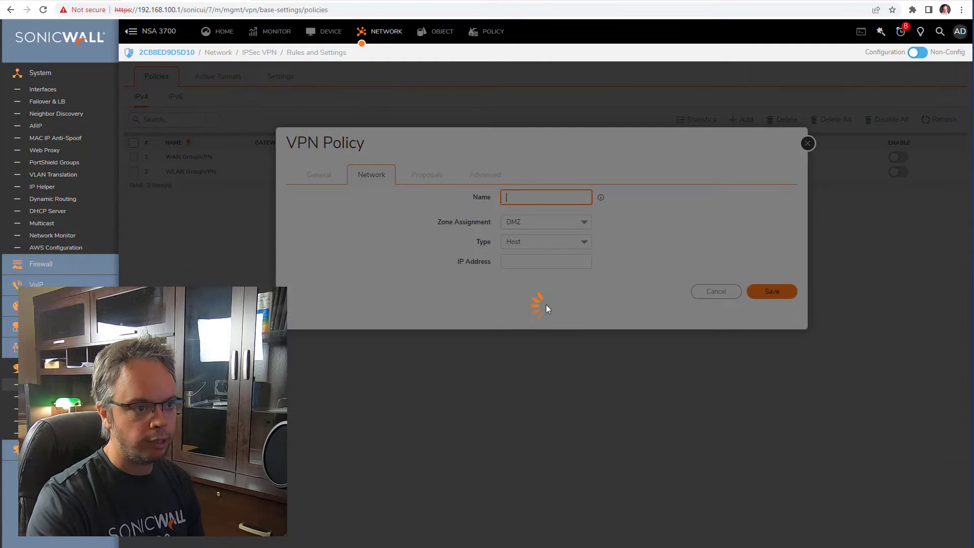
type("X")
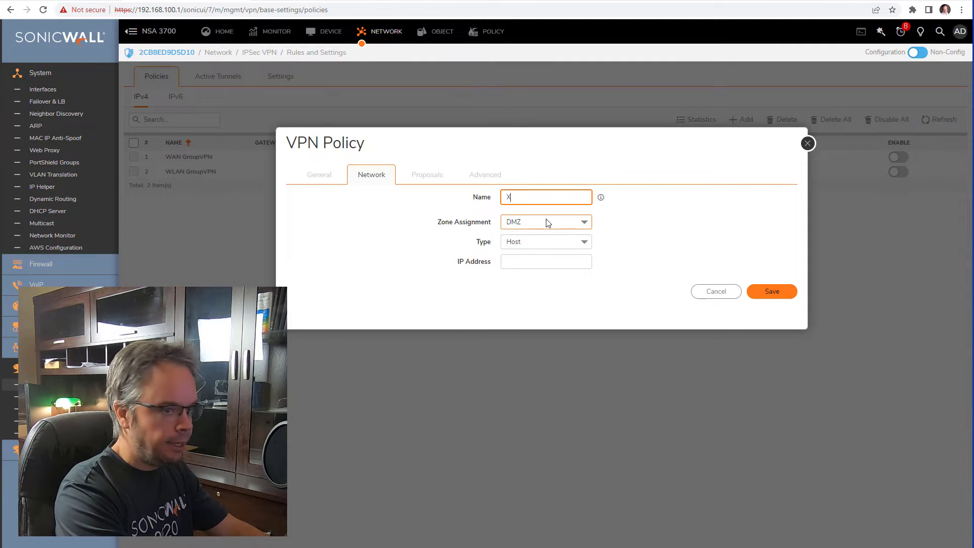
type("0 Remote")
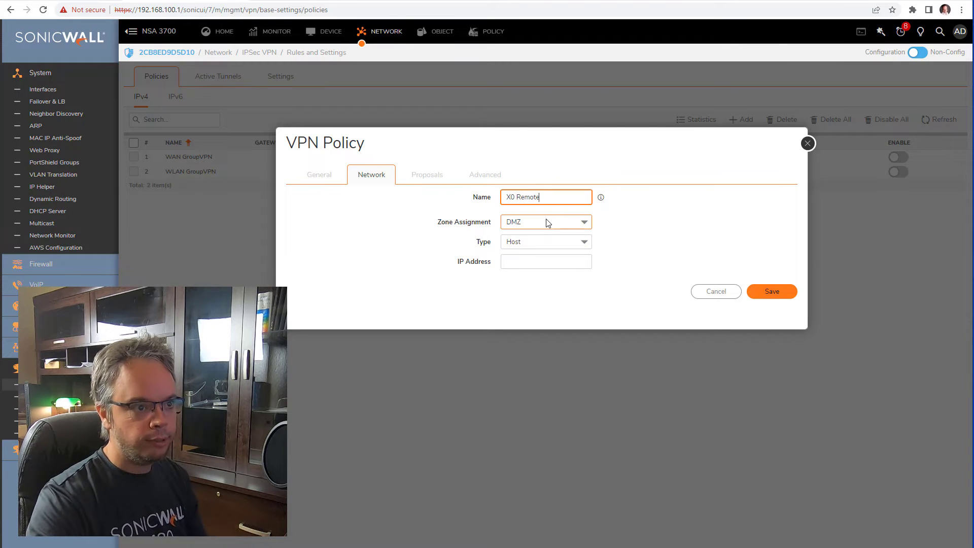
left_click(548, 225)
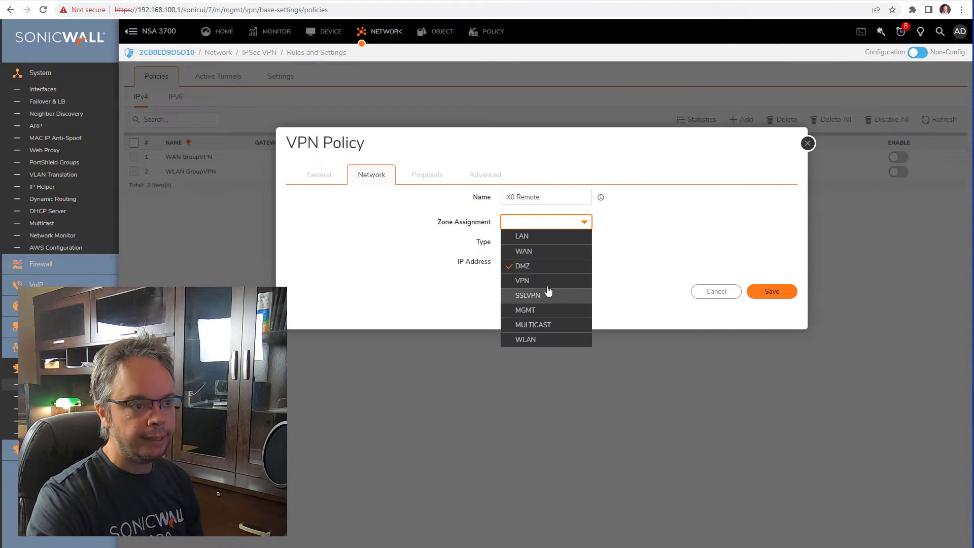
type("VPN")
key("Tab")
left_click(547, 242)
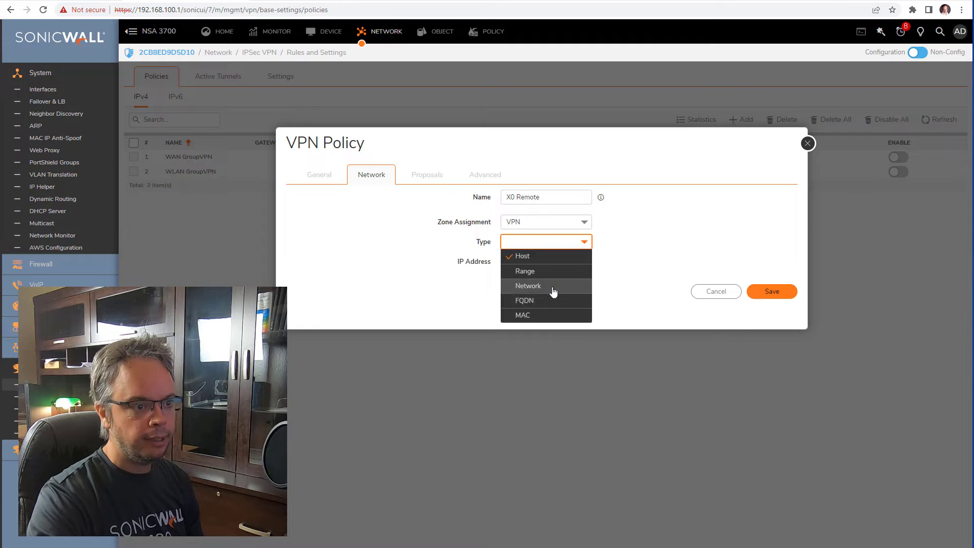
left_click(551, 285)
left_click(547, 261)
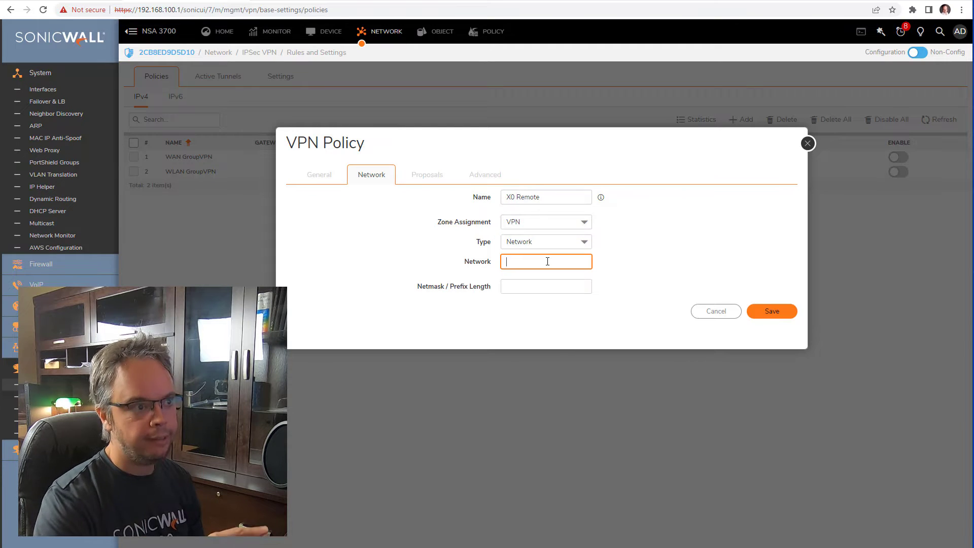
type("1")
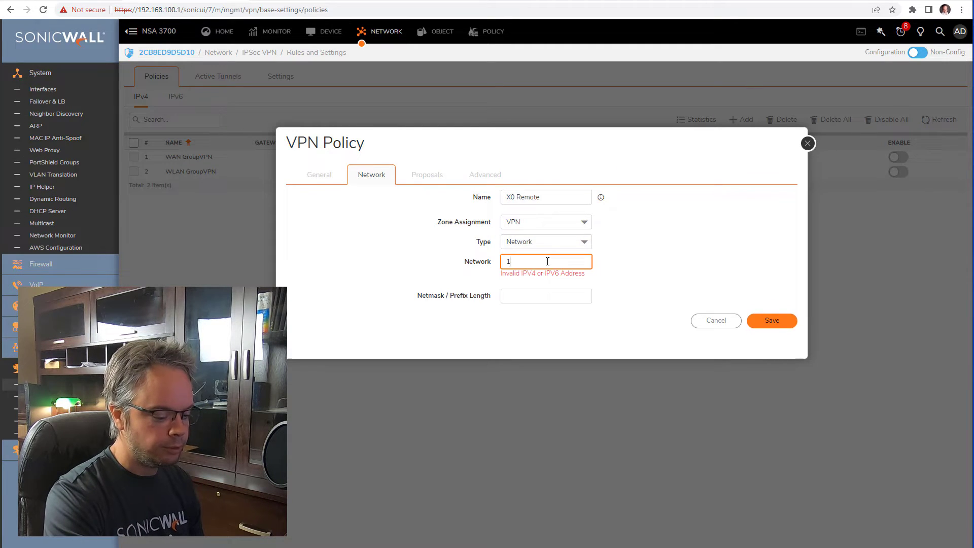
type("92.168.10")
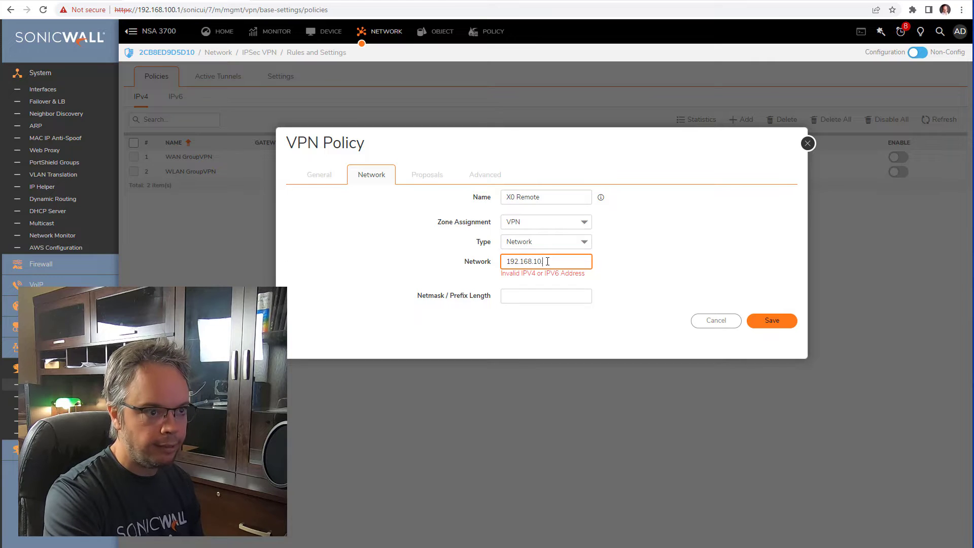
type(".0")
left_click(543, 286)
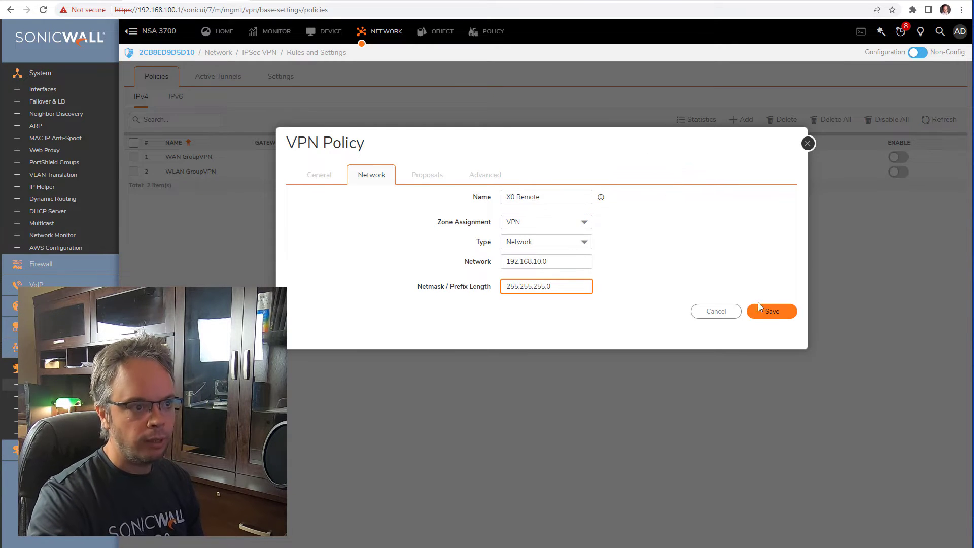
left_click(766, 316)
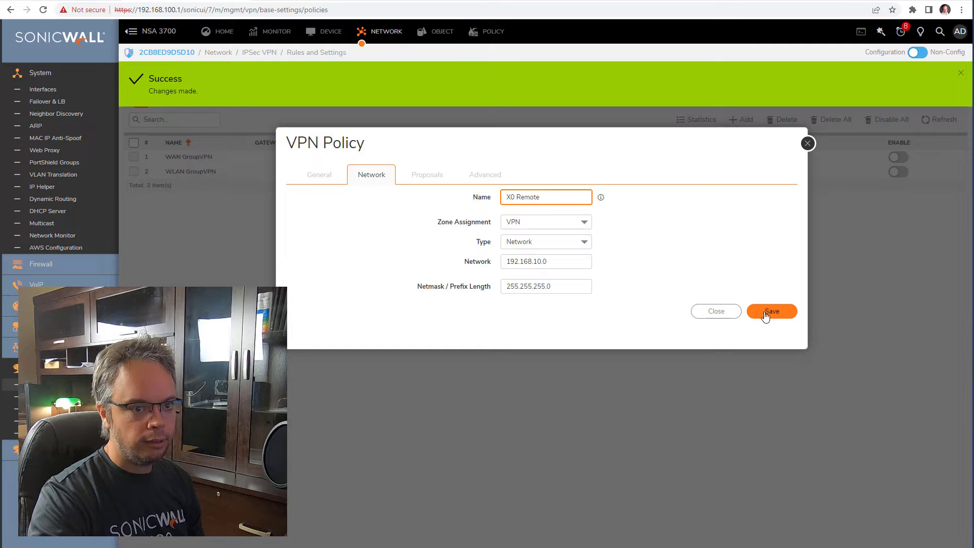
left_click(715, 313)
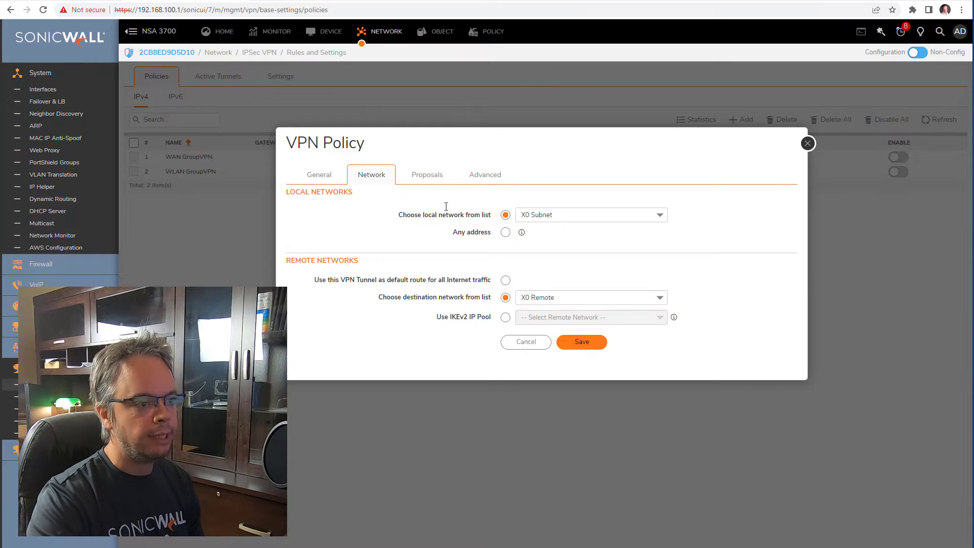
- Review the proposals, enable HTTPS management on the Advanced tab, and save 'VPN to remote location'
left_click(431, 175)
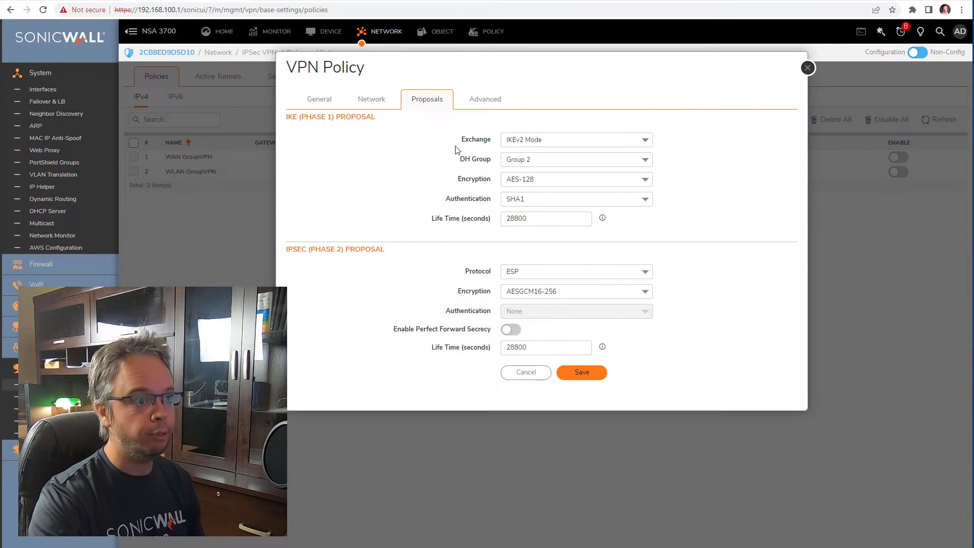
left_click(492, 99)
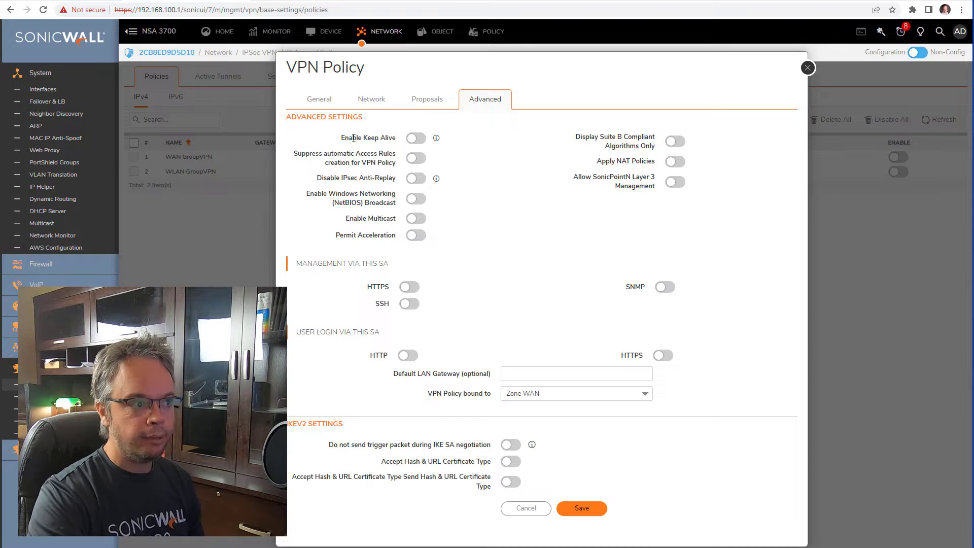
left_click_drag(354, 138, 376, 138)
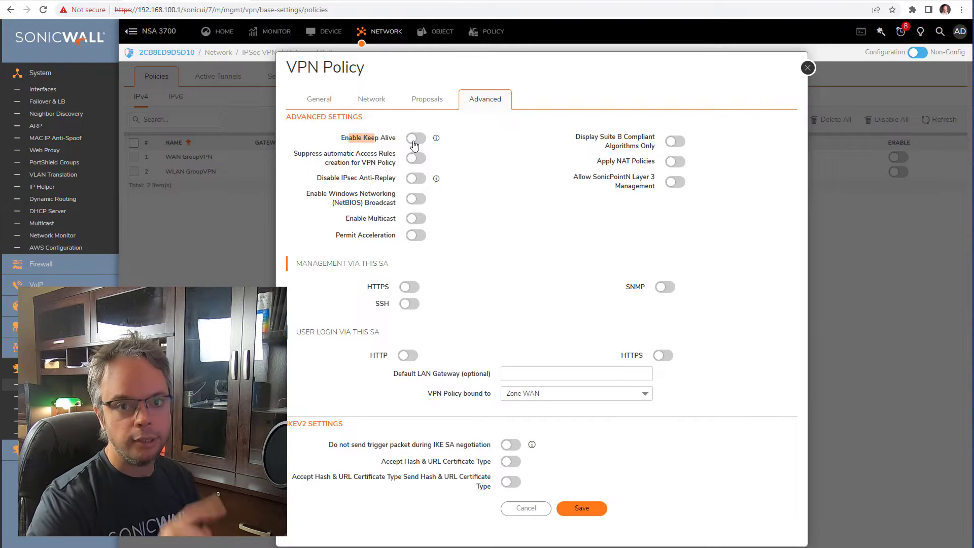
left_click(410, 287)
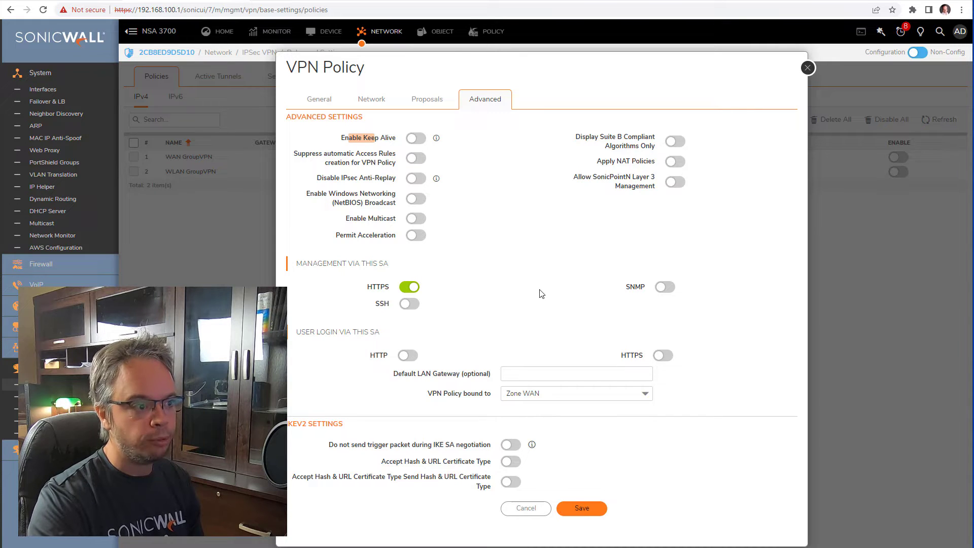
left_click_drag(332, 153, 375, 163)
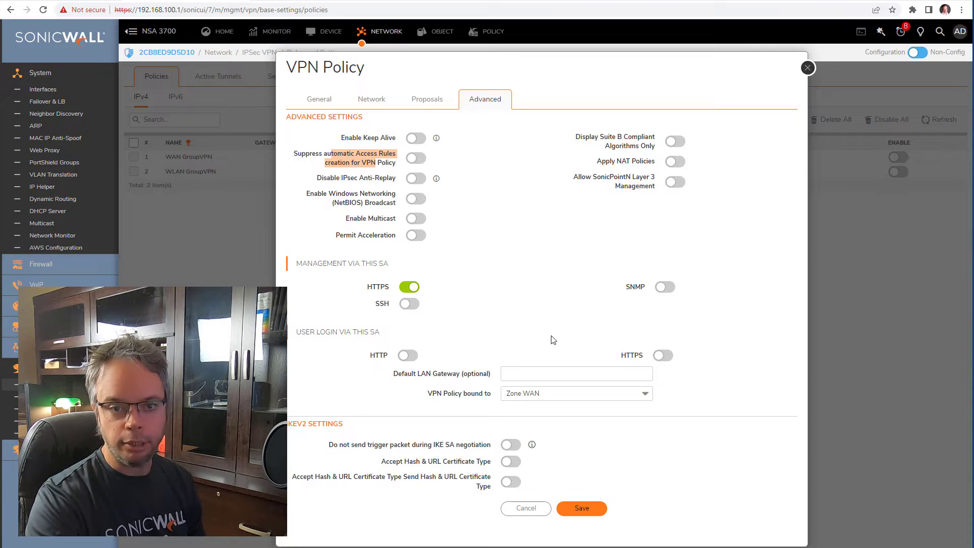
left_click(592, 512)
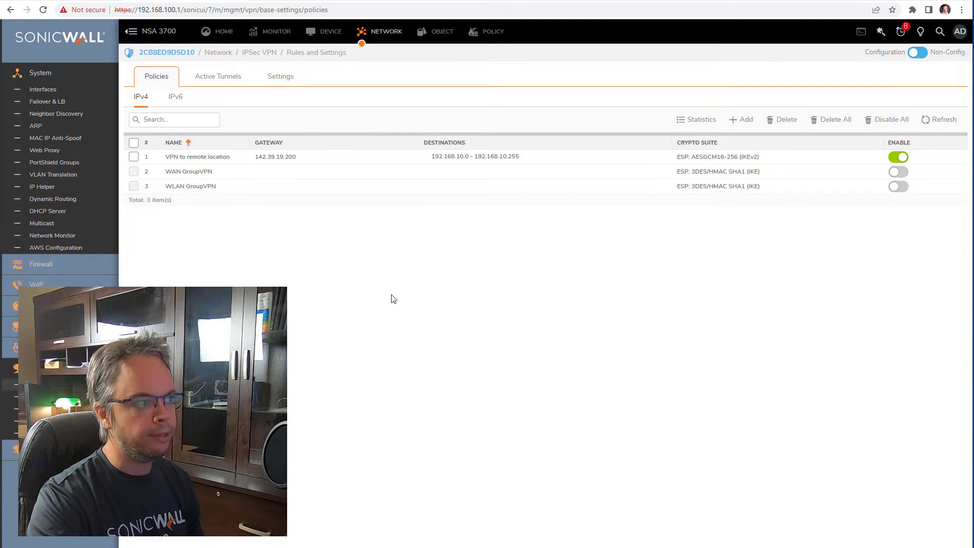
- Refresh the policy list and confirm the 'VPN to remote location' tunnel shows as up
left_click(937, 120)
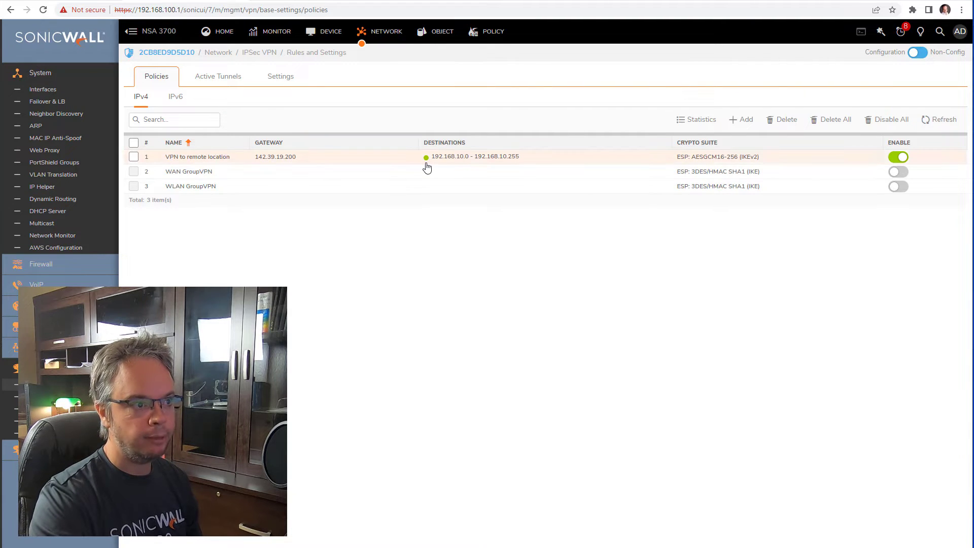
mouse_move(426, 167)
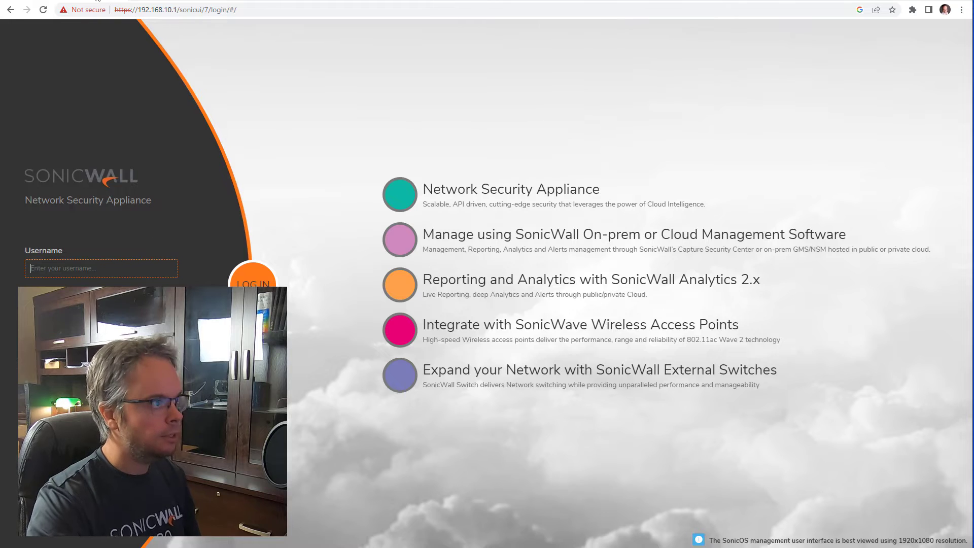
- Reload the TZ 470W login page and sign in as admin with the account password
left_click(43, 10)
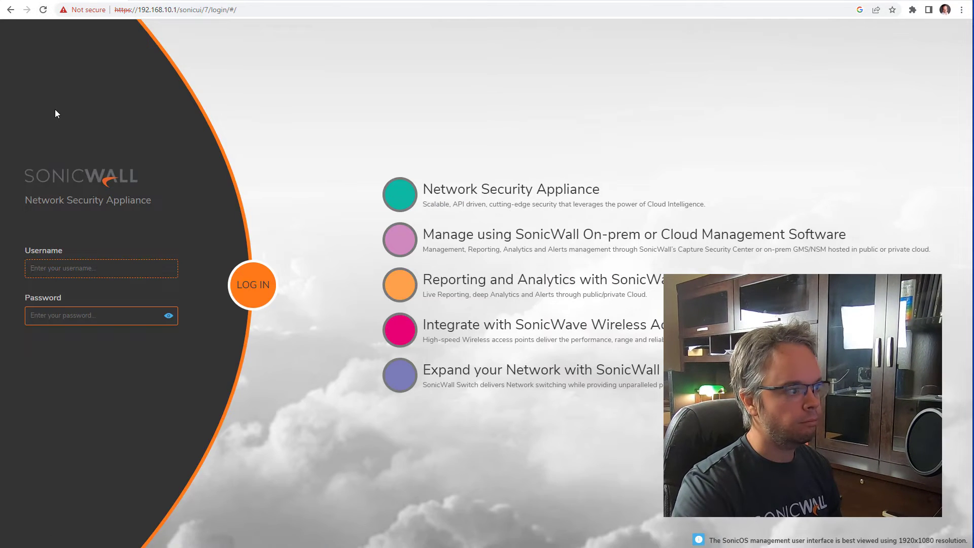
type("admin")
key("Tab")
type("pass")
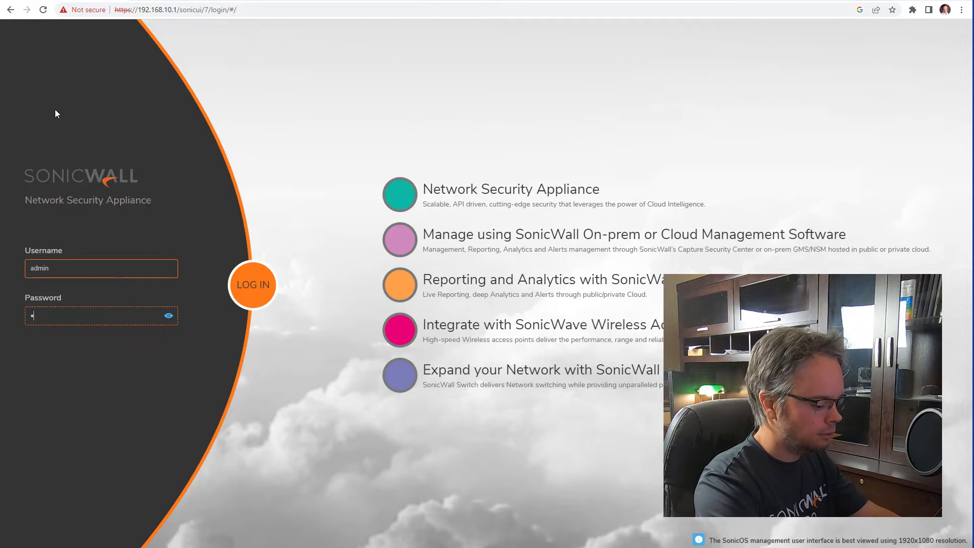
type("word")
key("Return")
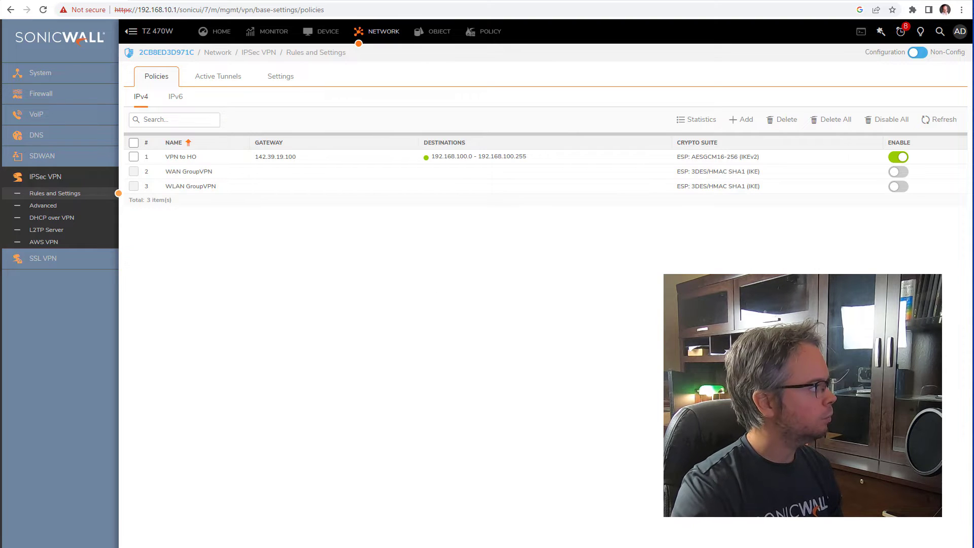
- Rerun ping 192.168.10.1 in the Command Prompt to test the tunnel
left_click_drag(416, 183, 560, 270)
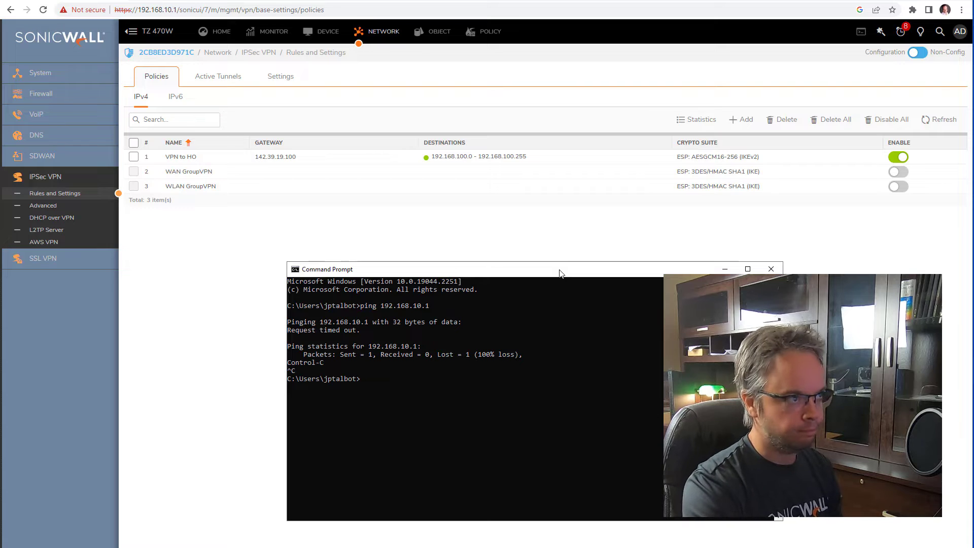
key("Up")
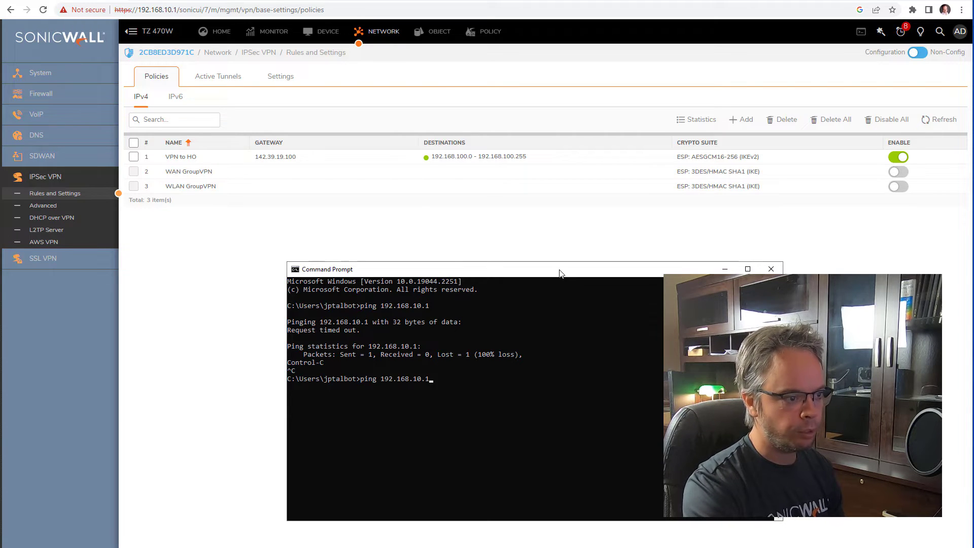
key("Return")
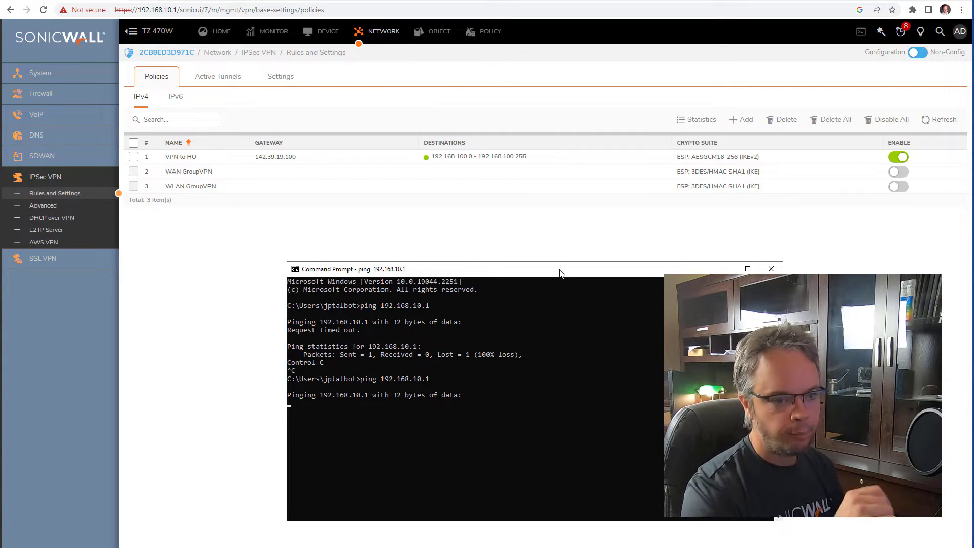
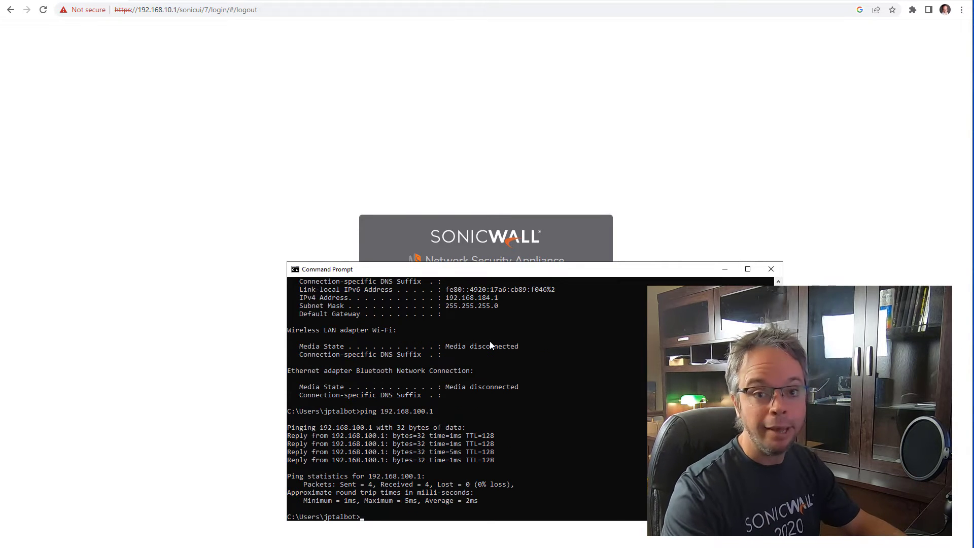
- Sign back in to the NSA 3700 at 192.168.100.1 as admin and take over in configuration mode
left_click(178, 2)
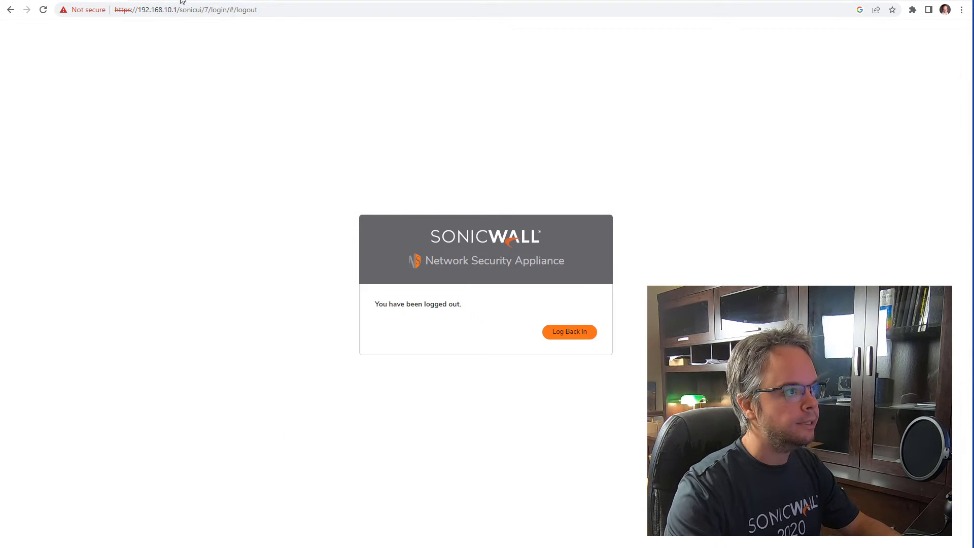
left_click(181, 1)
left_click(574, 332)
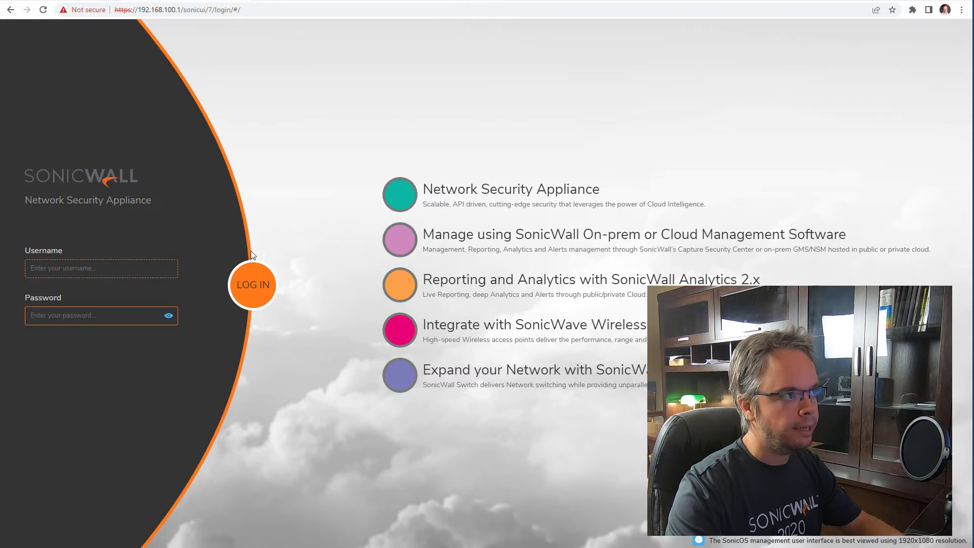
type("admin")
key("Tab")
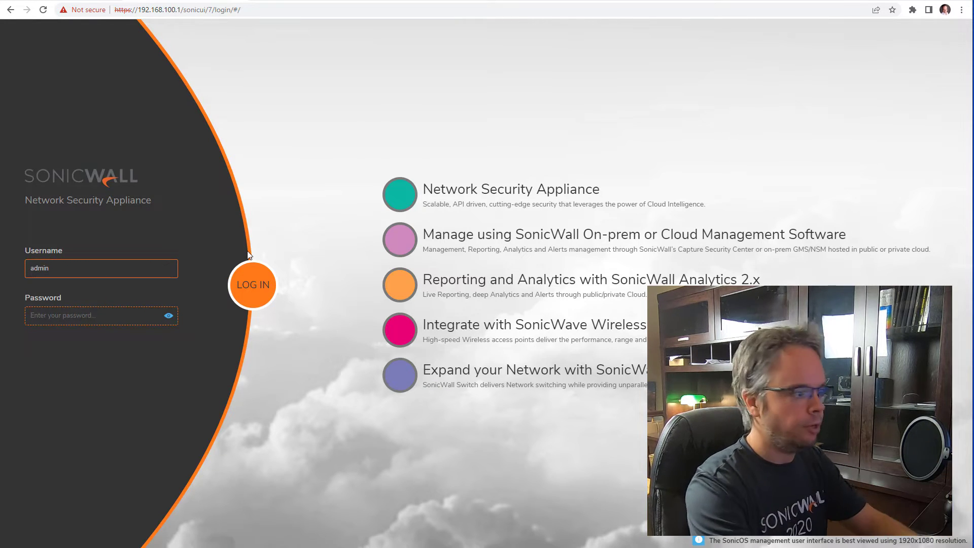
type("•••••")
key("Return")
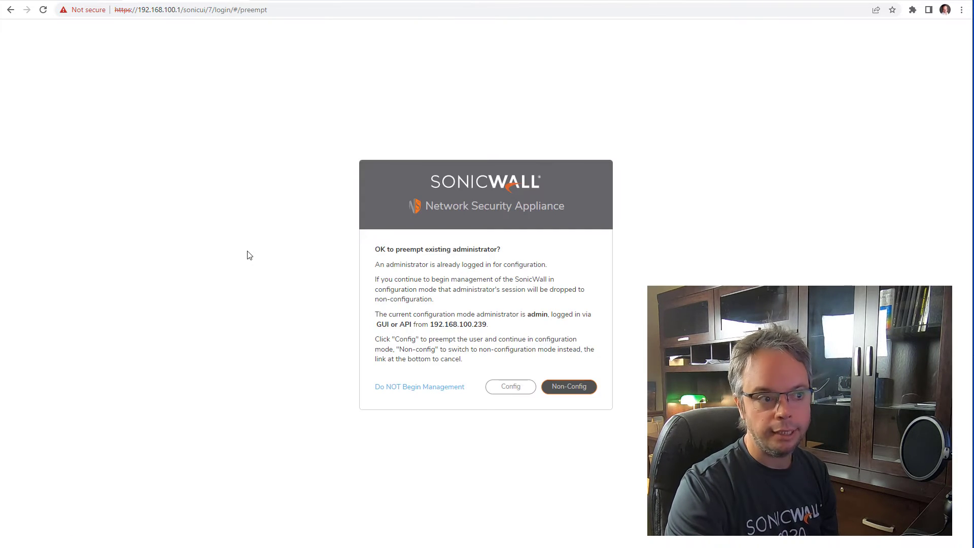
left_click(512, 390)
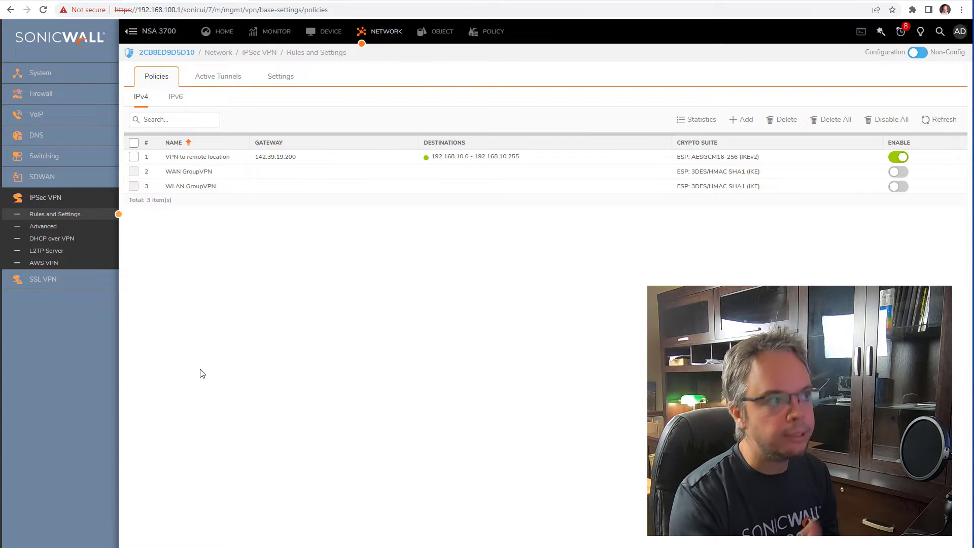
- List the NSA 3700's VPN-to-LAN access rules and check X0 Remote's network (192.168.10.0)
left_click(496, 32)
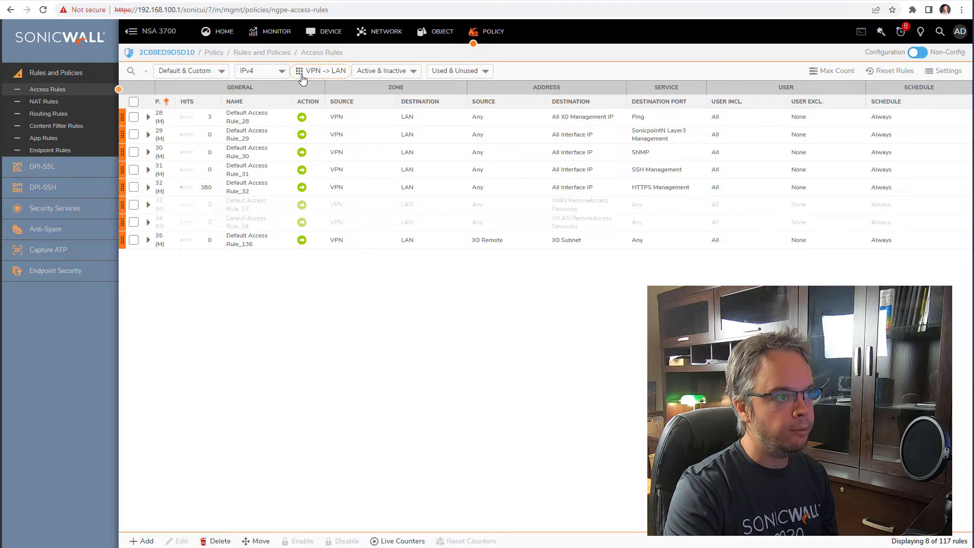
left_click(324, 73)
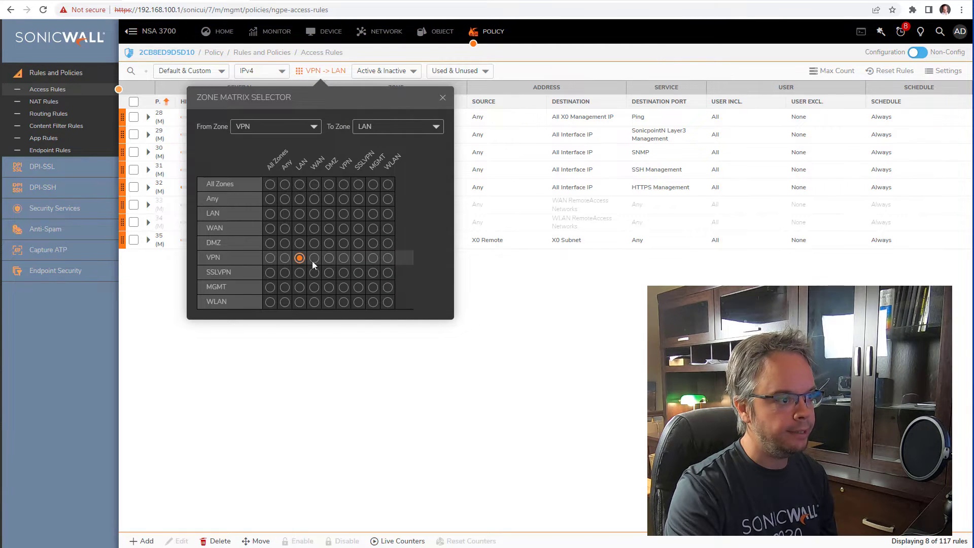
left_click(524, 301)
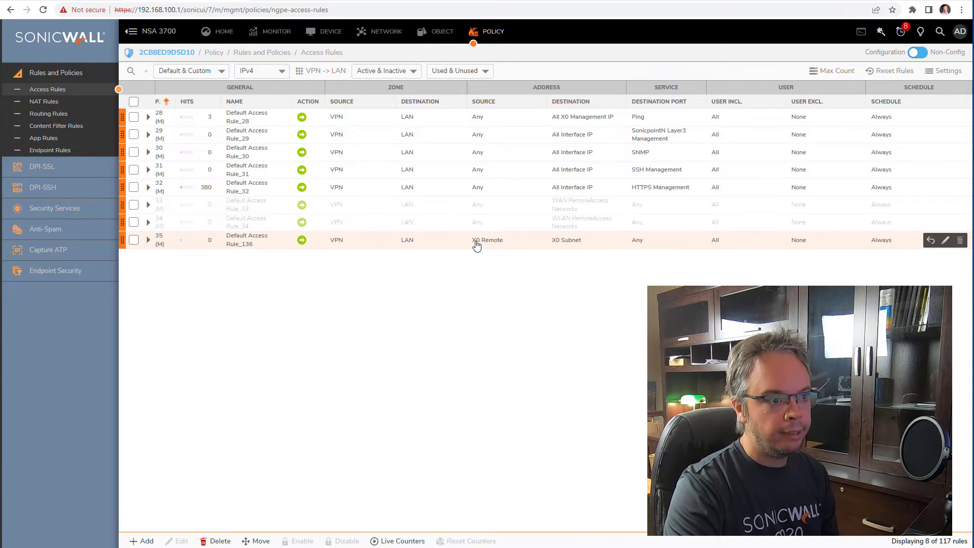
mouse_move(478, 246)
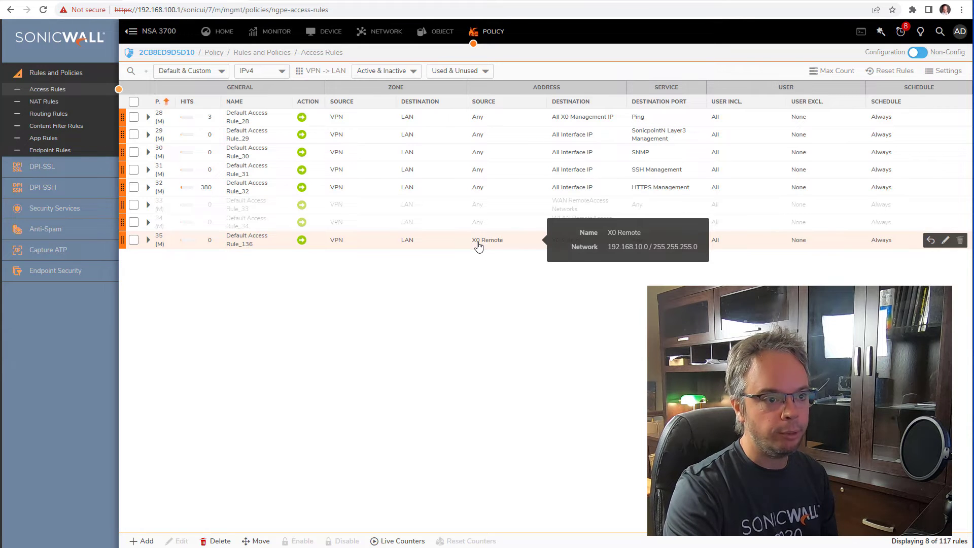
mouse_move(570, 247)
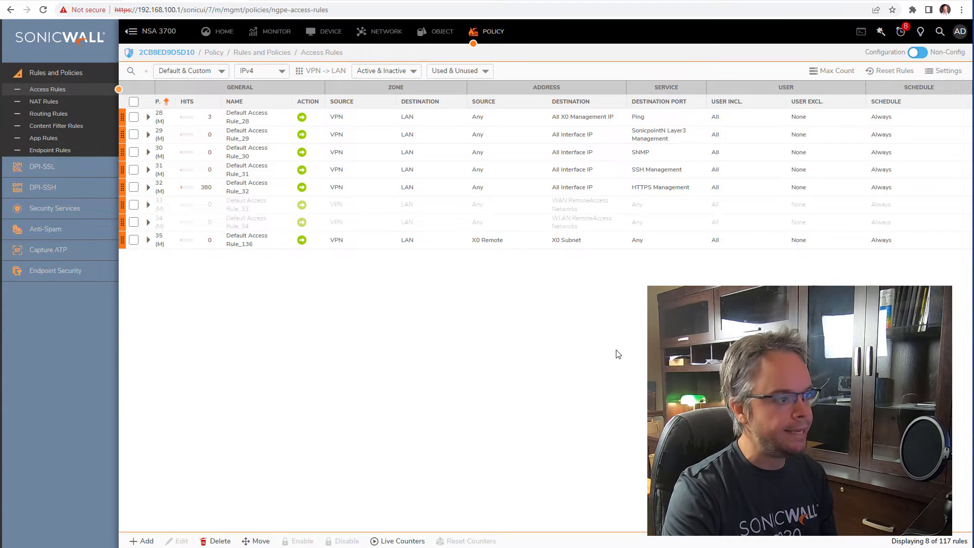
- List the NSA 3700's LAN-to-VPN access rules and inspect the X0 Subnet and X0 Remote objects
left_click(301, 73)
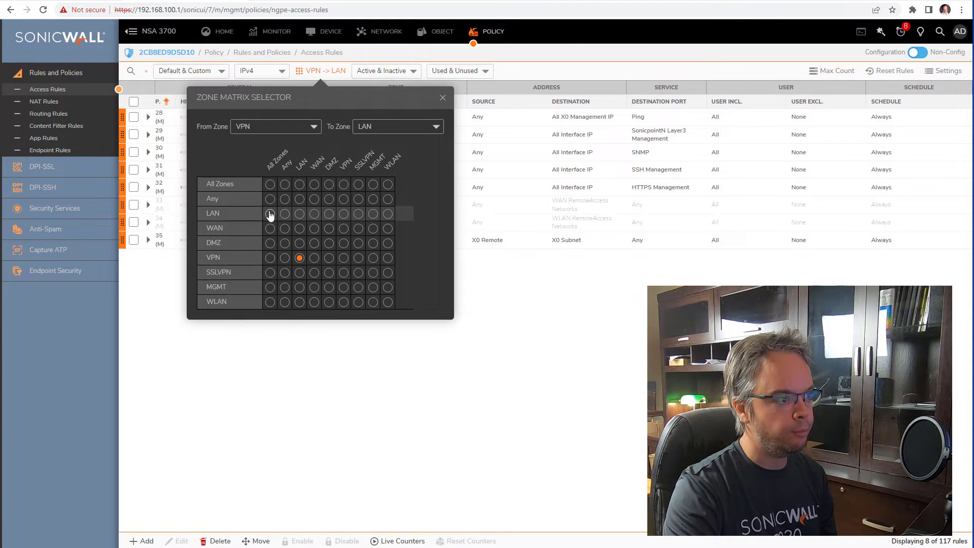
left_click(344, 213)
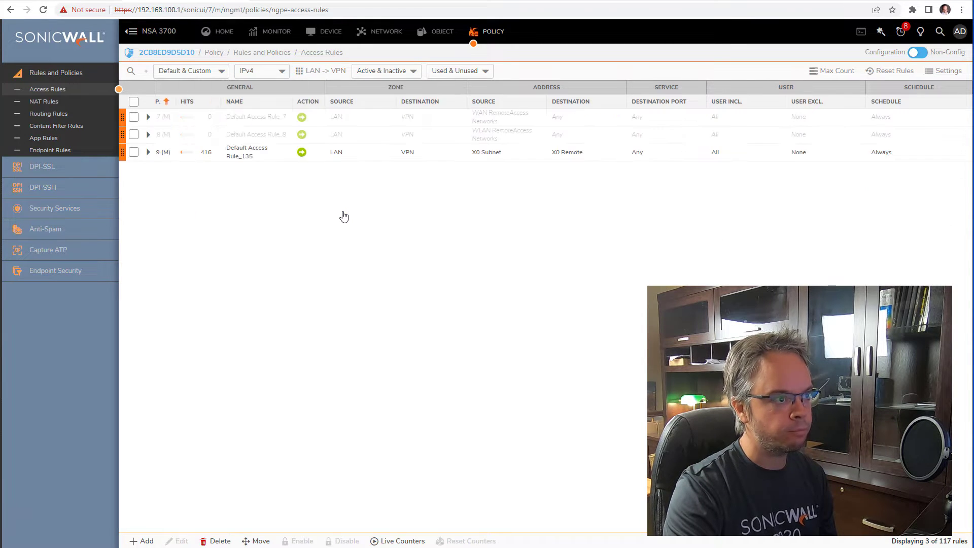
mouse_move(497, 159)
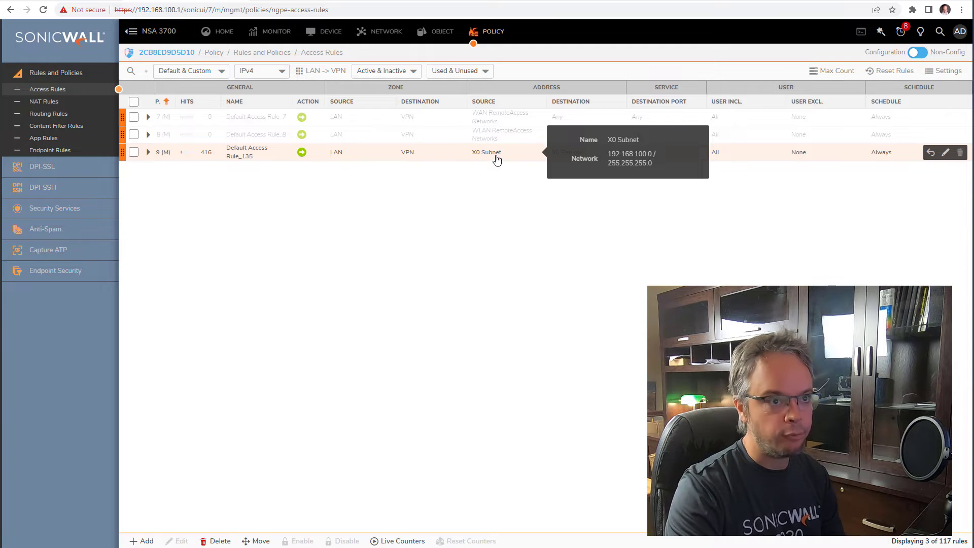
mouse_move(575, 159)
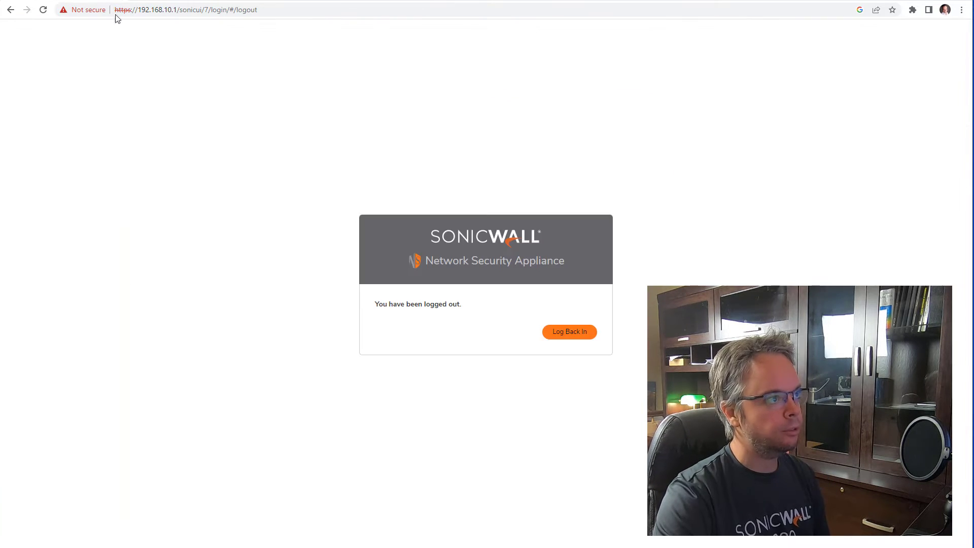
- Sign back in to the TZ 470W at 192.168.10.1 with the admin username and password
left_click(569, 332)
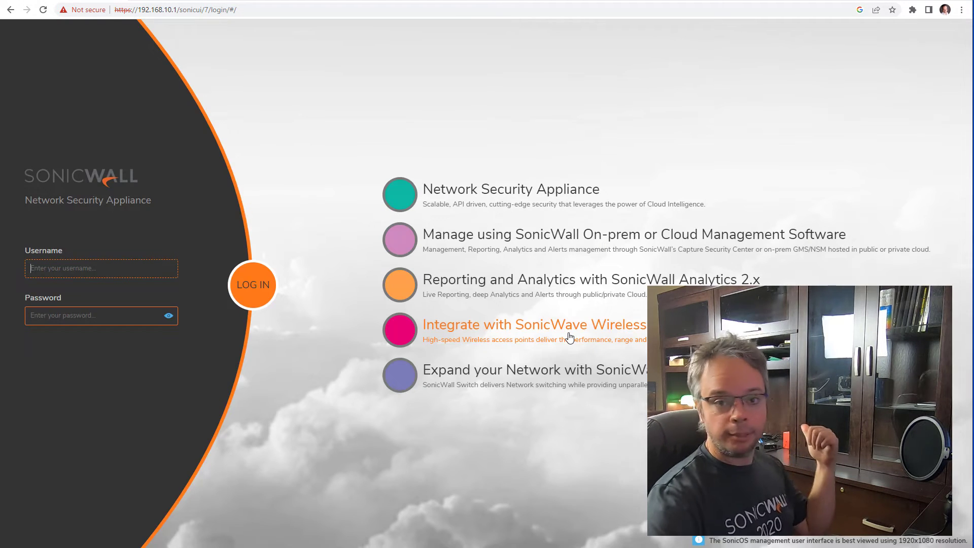
type("admin")
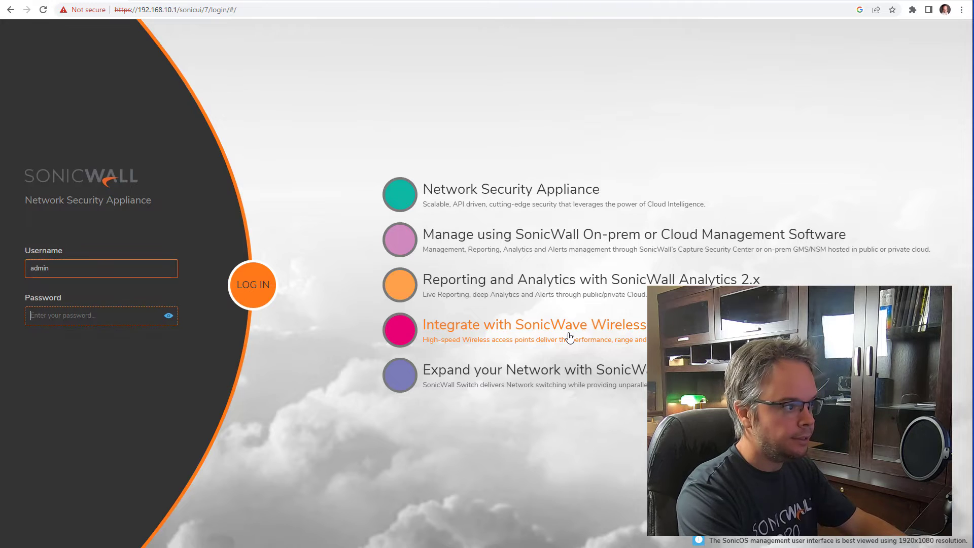
type("password")
key("Return")
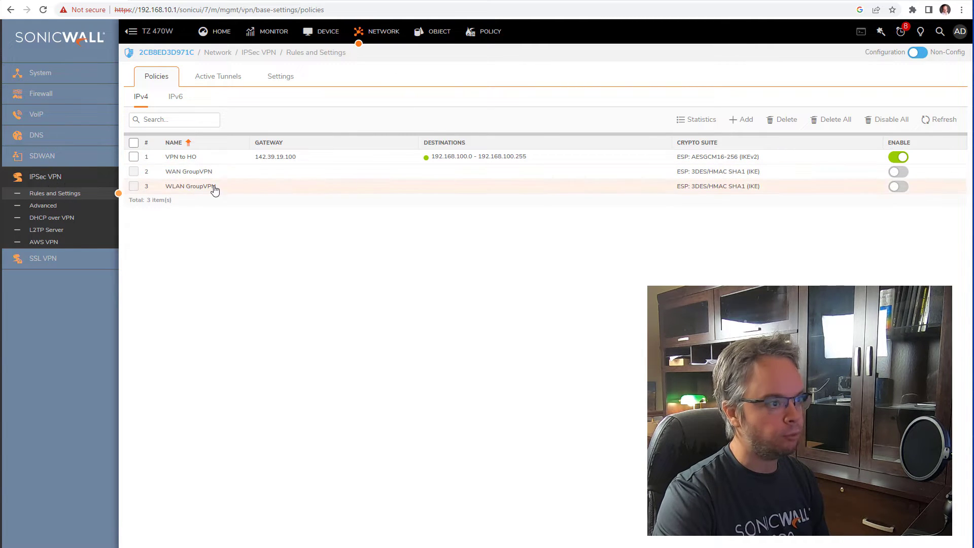
- Enable 'Suppress automatic Access Rules creation' on the VPN to HO policy and save it
left_click(575, 158)
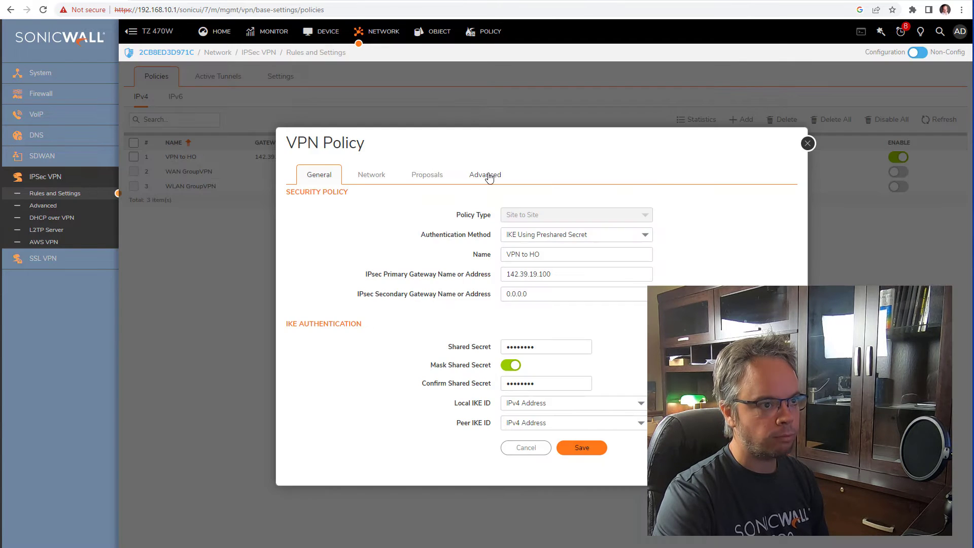
left_click(487, 174)
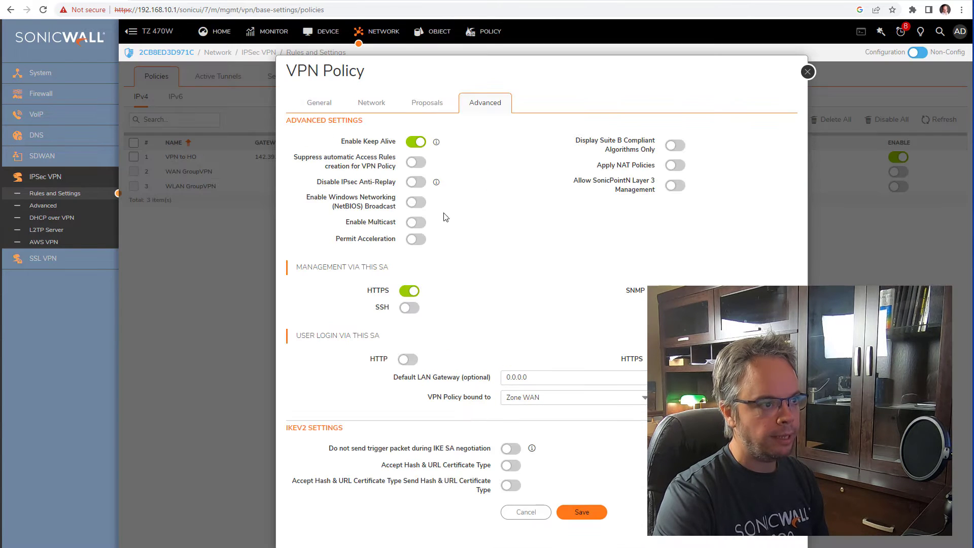
left_click(416, 162)
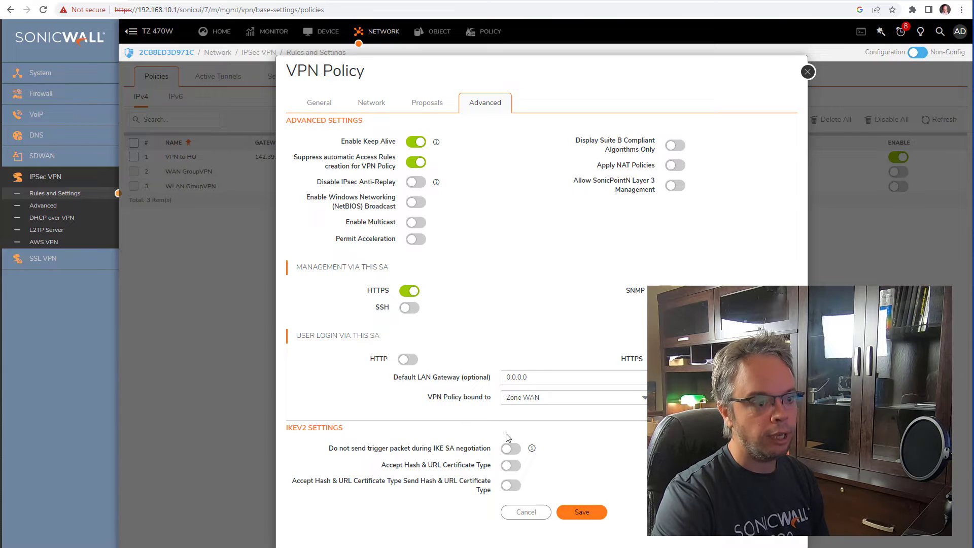
left_click(591, 514)
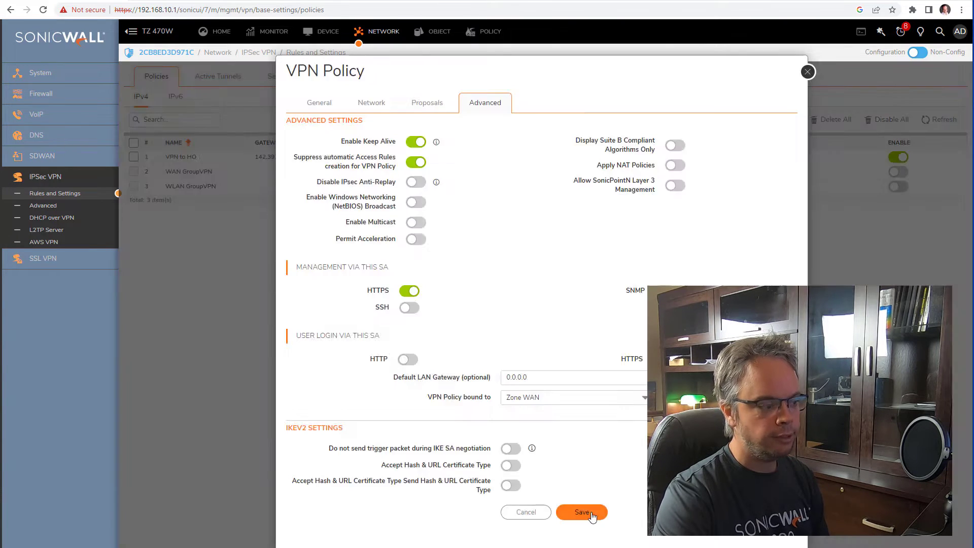
- Rerun ping 192.168.100.1 in the Command Prompt, which now times out
key("alt+Tab")
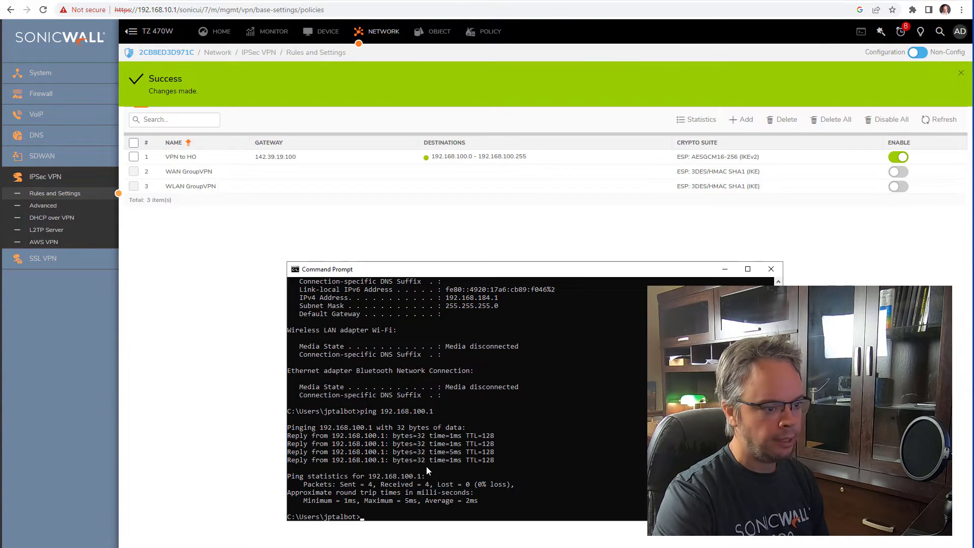
key("Up")
key("Return")
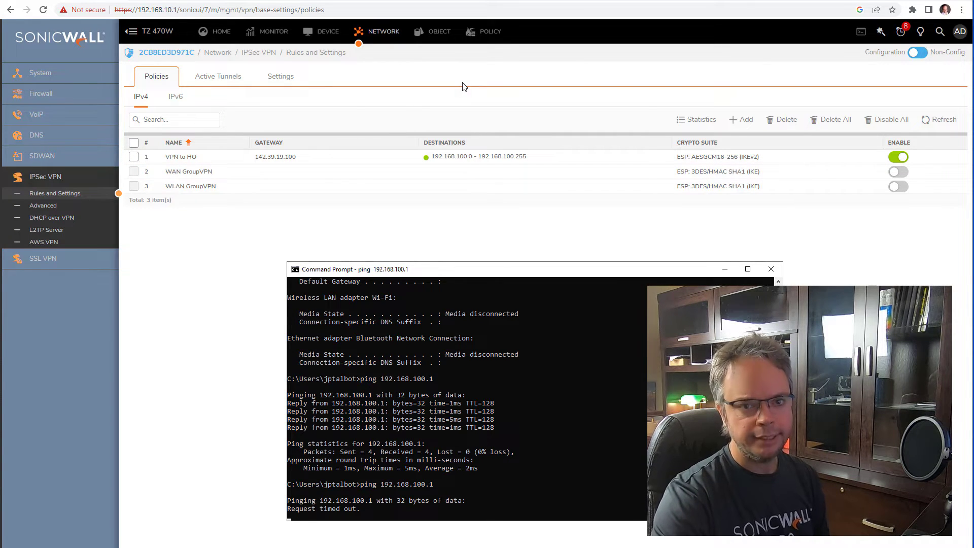
- Open the TZ 470W's access rules, retry 192.168.100.1 in a new tab, and list LAN-to-VPN rules
left_click(487, 31)
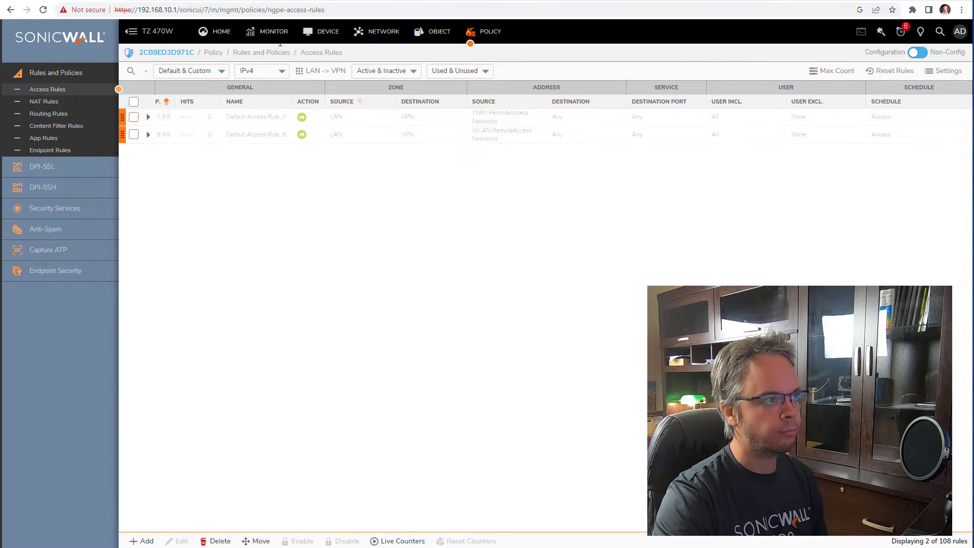
left_click(179, 0)
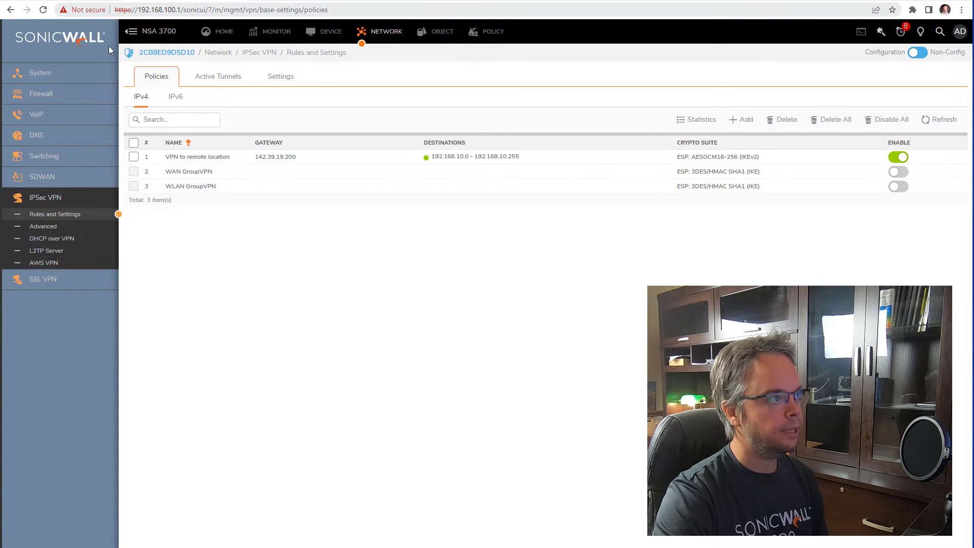
left_click(242, 0)
left_click(134, 0)
type("192")
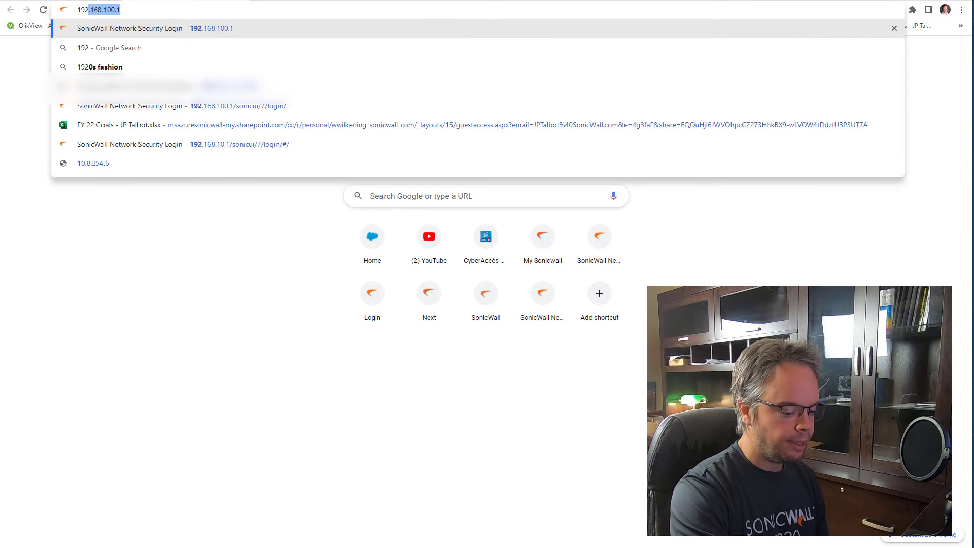
type(".168.100.1")
key("Return")
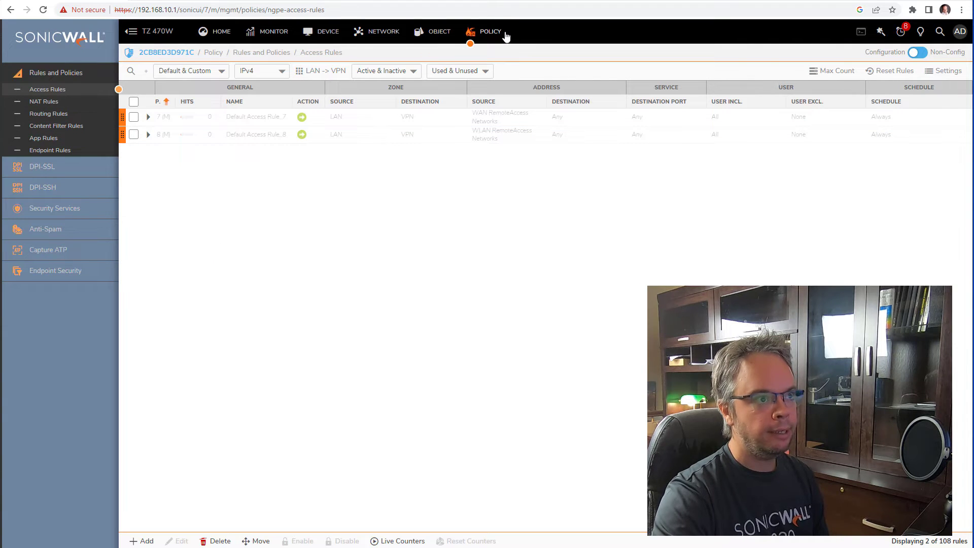
left_click(305, 71)
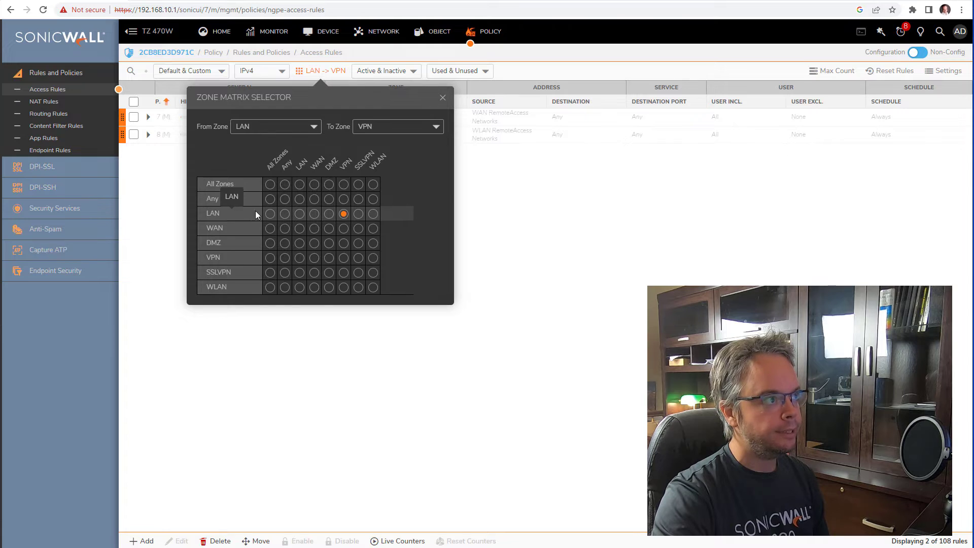
left_click(343, 213)
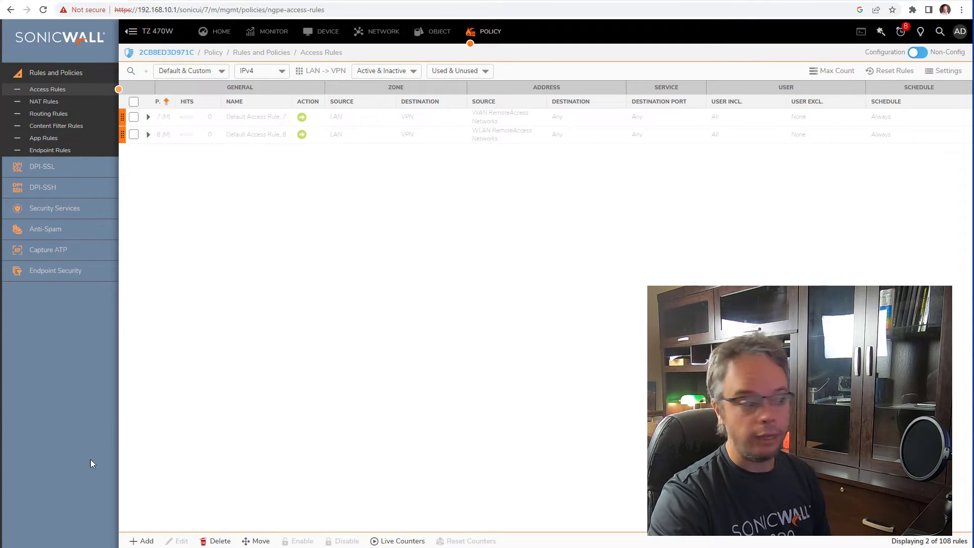
- Start a new access rule named 'firewall mgmt in VPN'
left_click(141, 540)
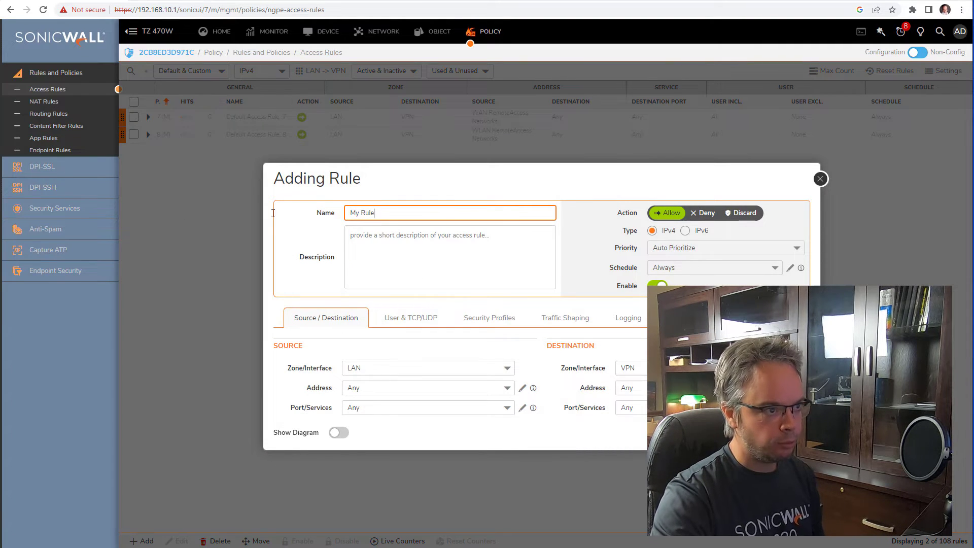
key("ctrl+a")
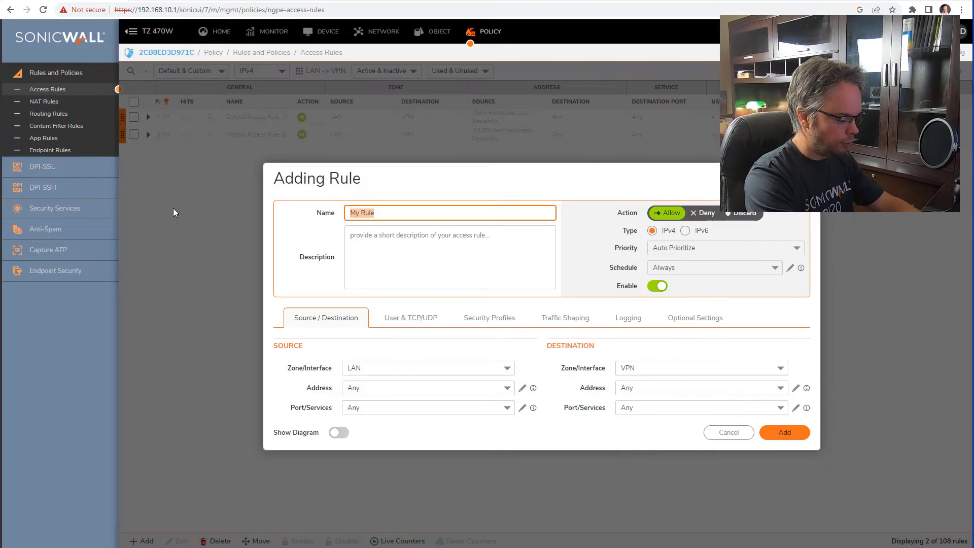
type("firewall mgmt ")
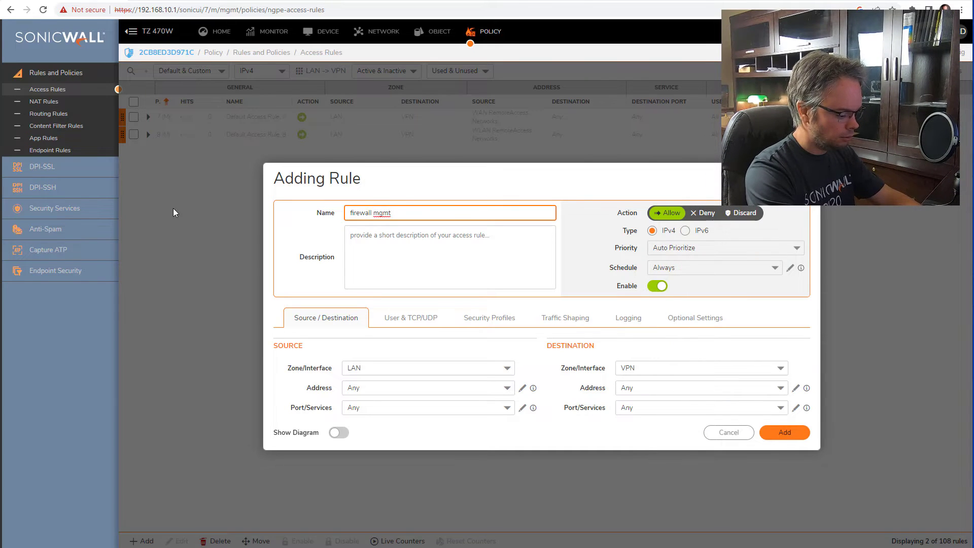
type("in VPON")
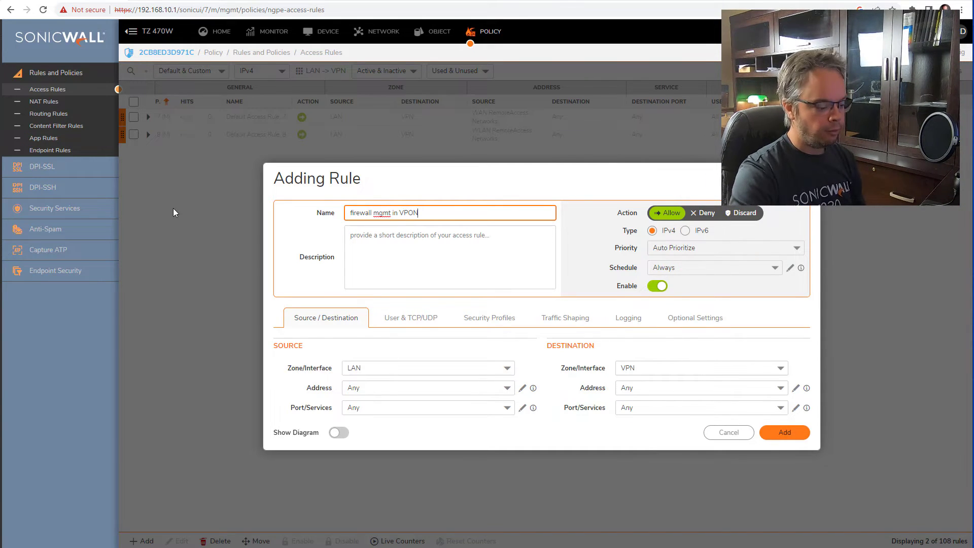
key("BackSpace")
key("BackSpace")
type("N")
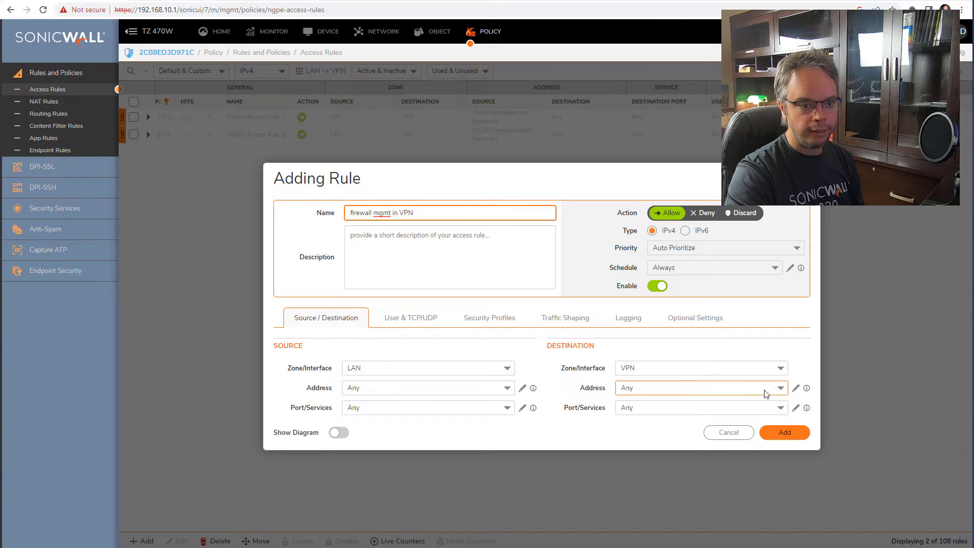
- Create destination address object HO FW in the VPN zone as host 192.168.100.1
left_click(795, 390)
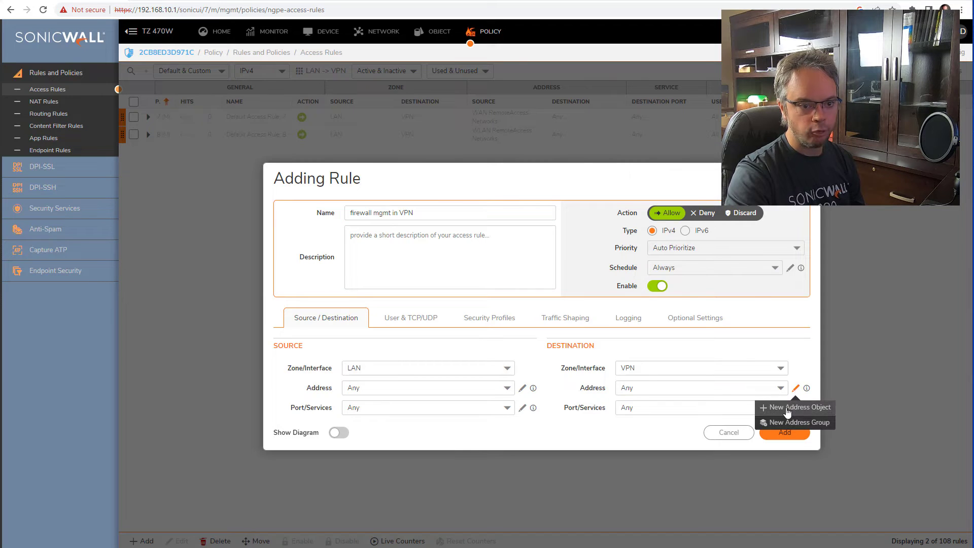
left_click(786, 407)
left_click(582, 279)
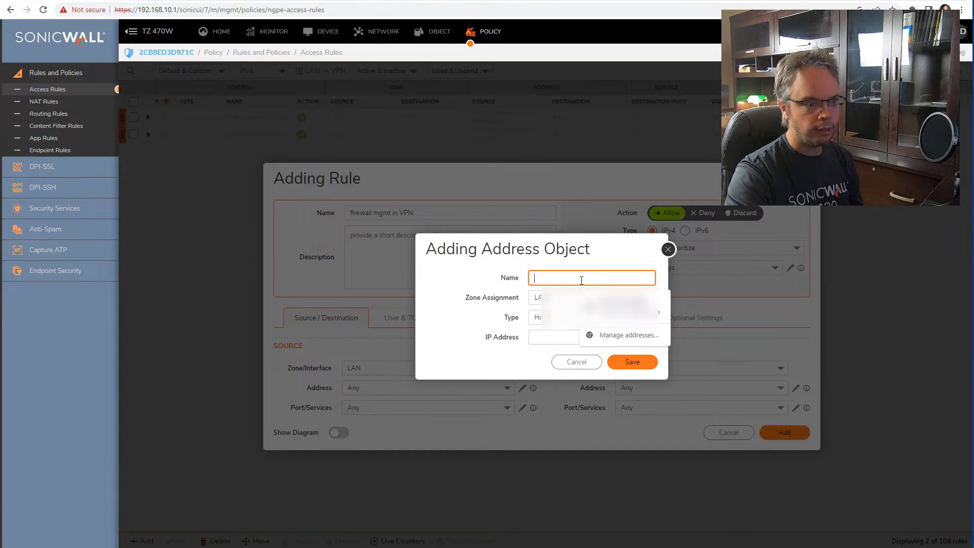
type("HO FW")
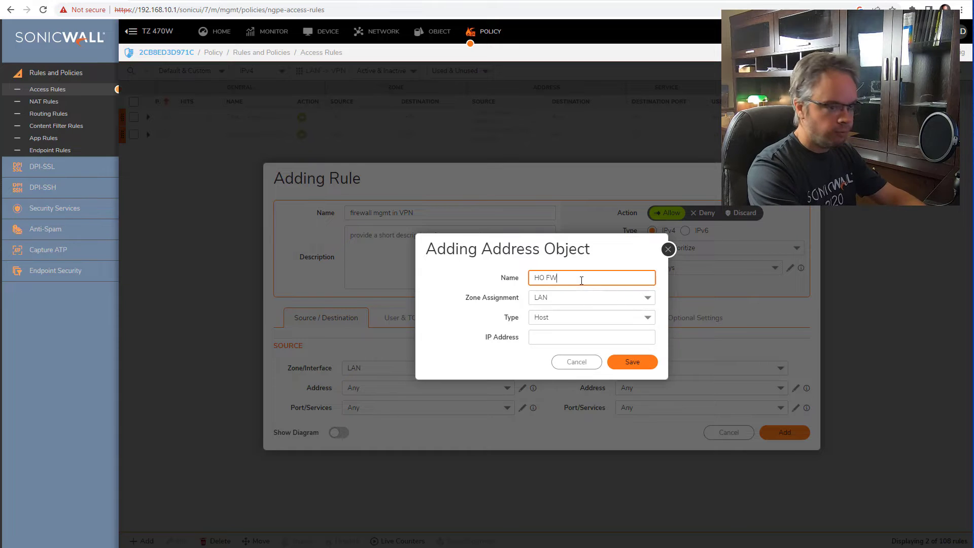
left_click(570, 300)
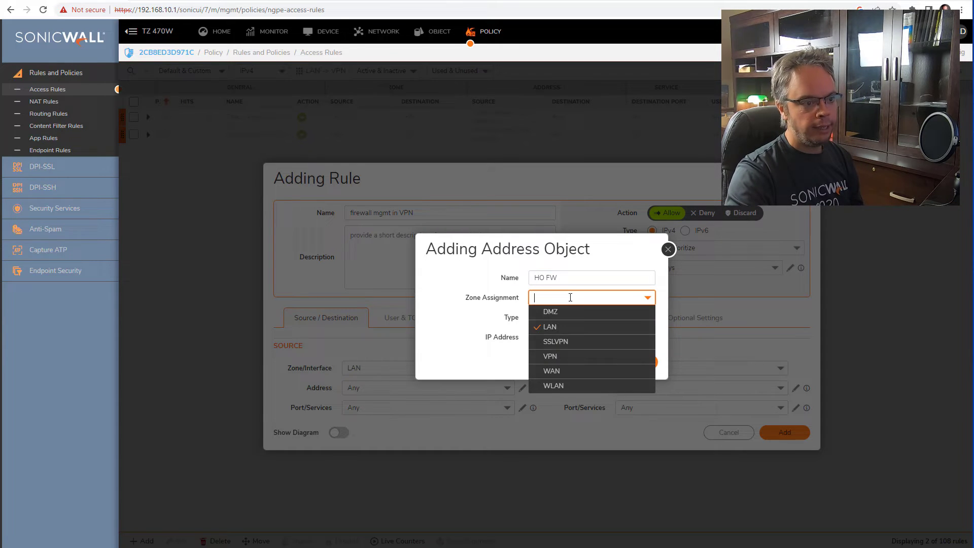
left_click(569, 362)
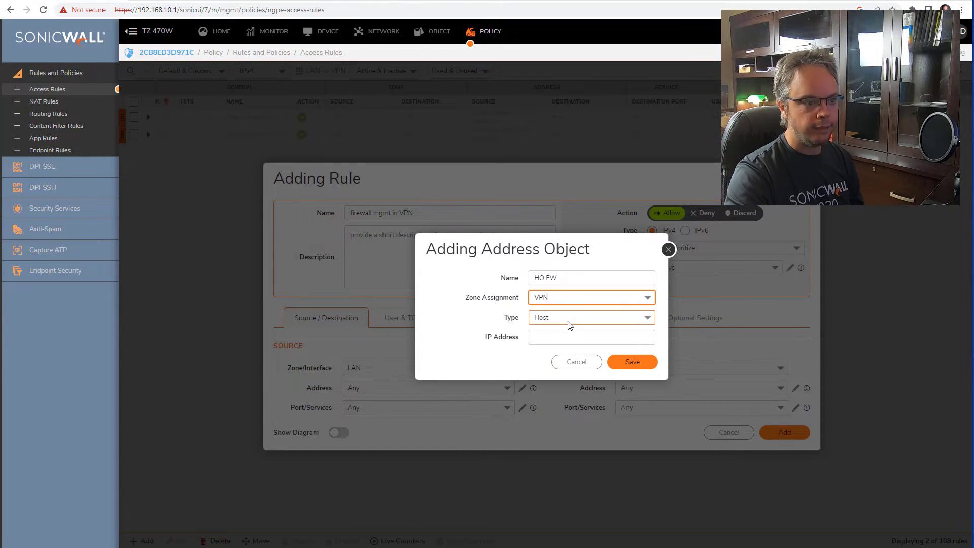
left_click(572, 338)
type("19")
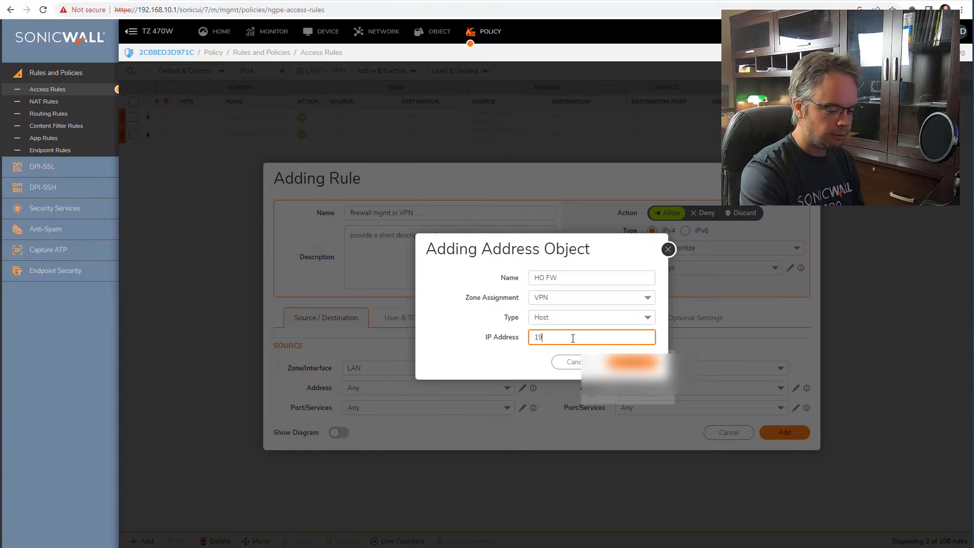
type("2.168.100.1")
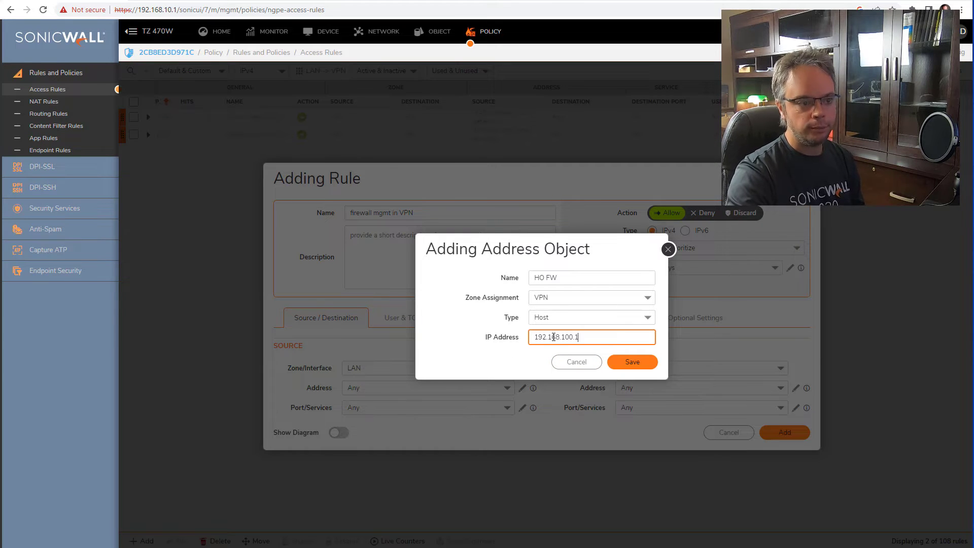
left_click(631, 362)
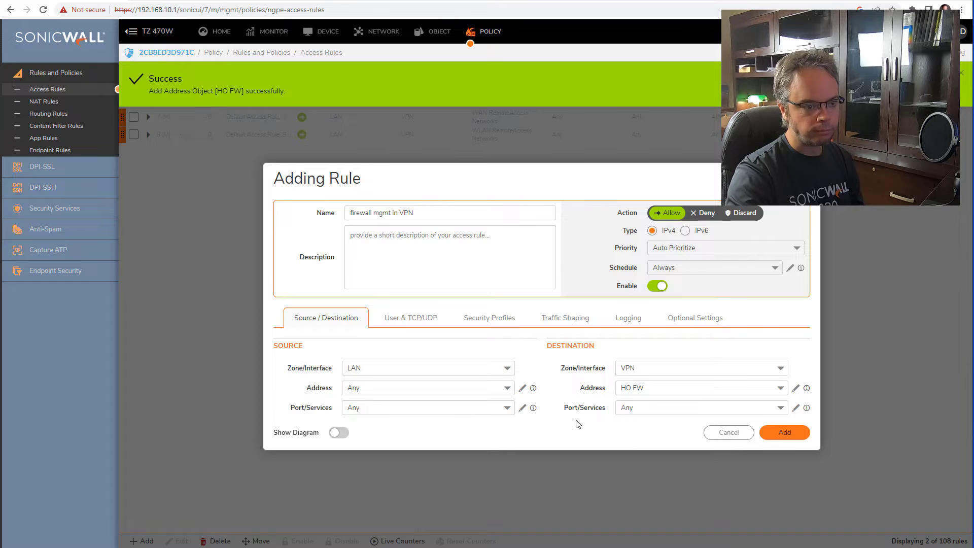
- Set the rule's service to HTTPS and add the rule
left_click(640, 411)
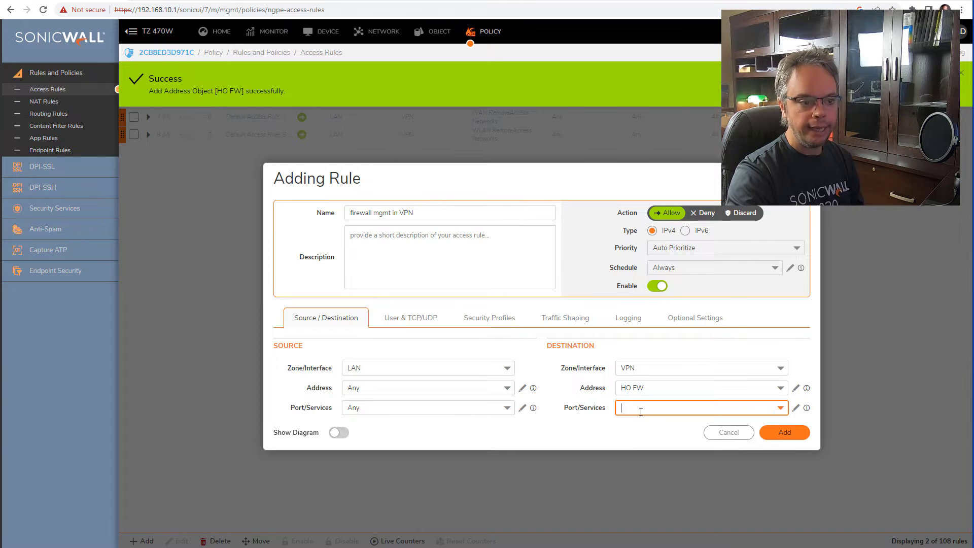
type("HTTPS")
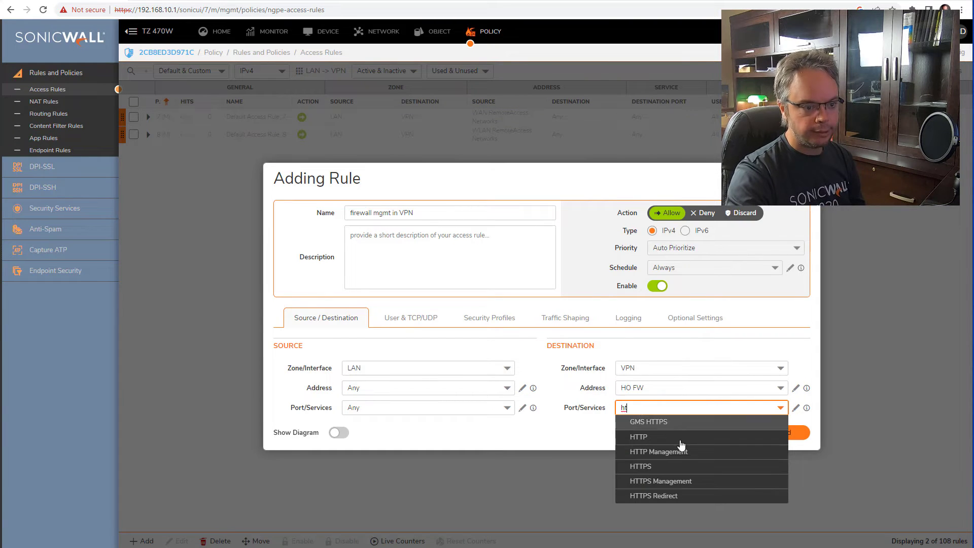
key("Return")
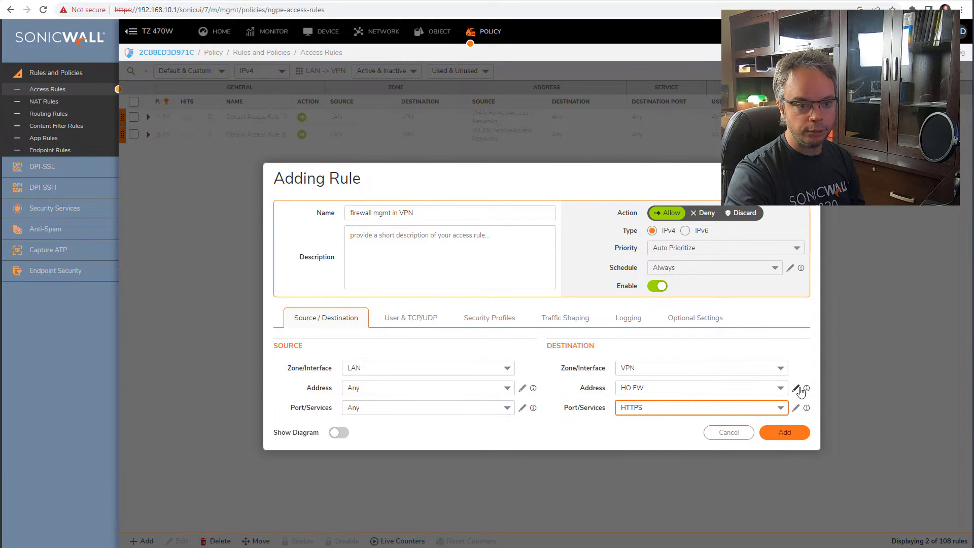
mouse_move(807, 389)
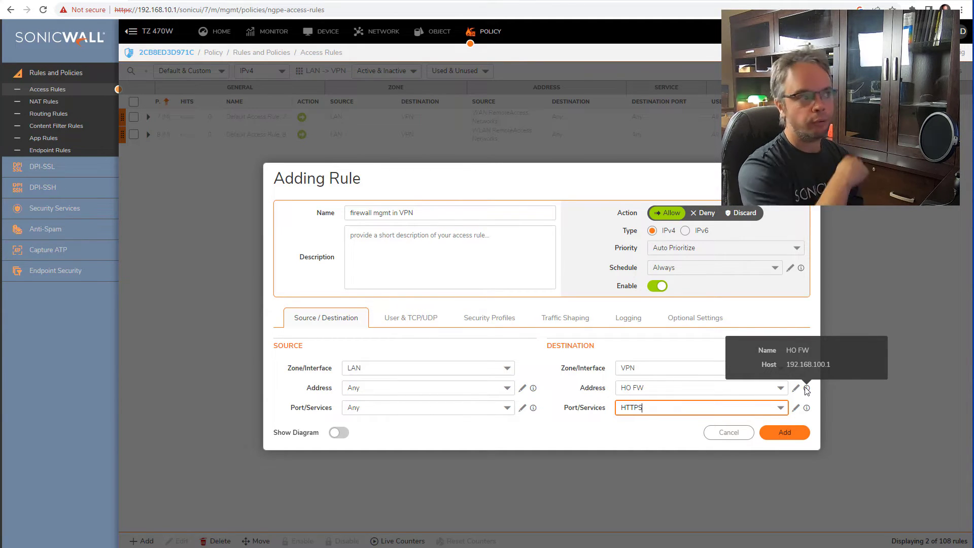
mouse_move(806, 409)
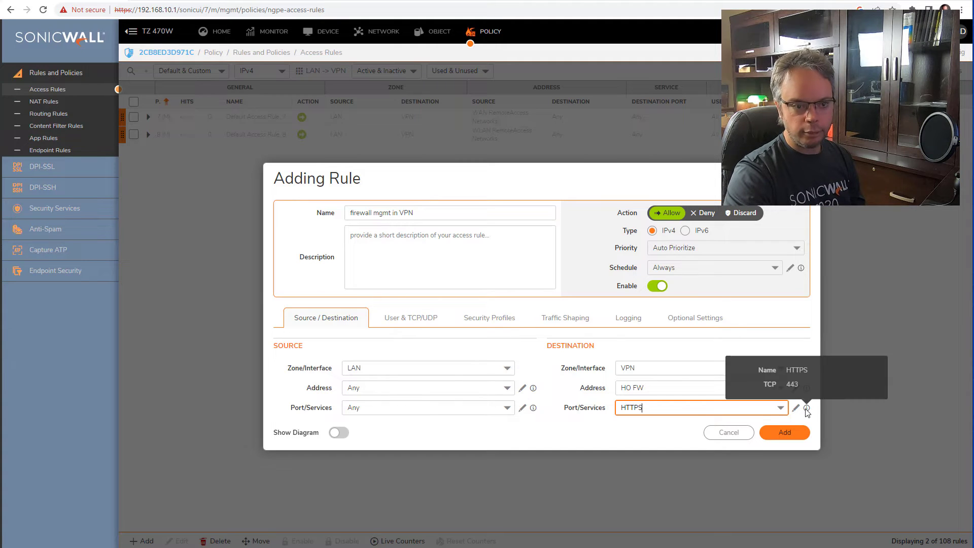
left_click(792, 432)
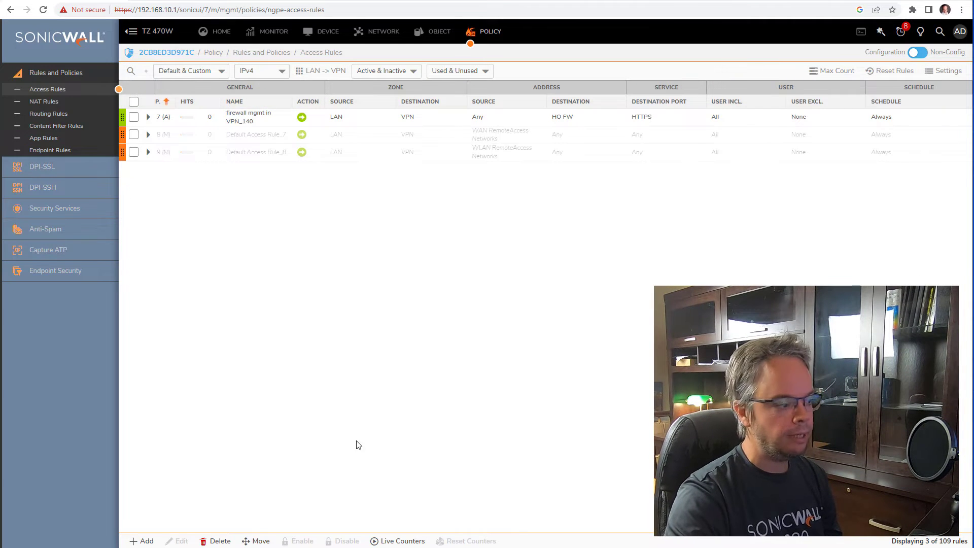
- Rerun ping 192.168.100.1, stop it once it still times out, and go back to the browser
key("alt+Tab")
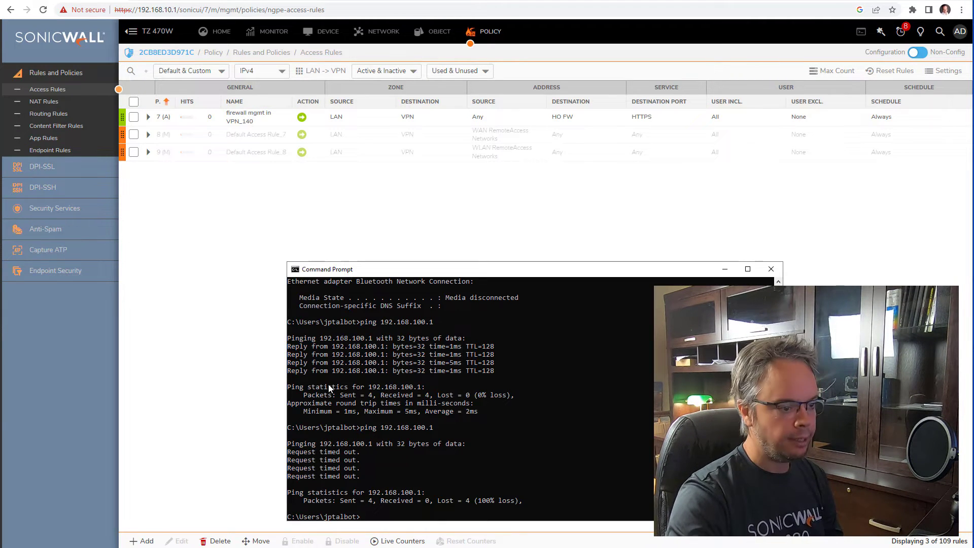
key("Up")
key("Return")
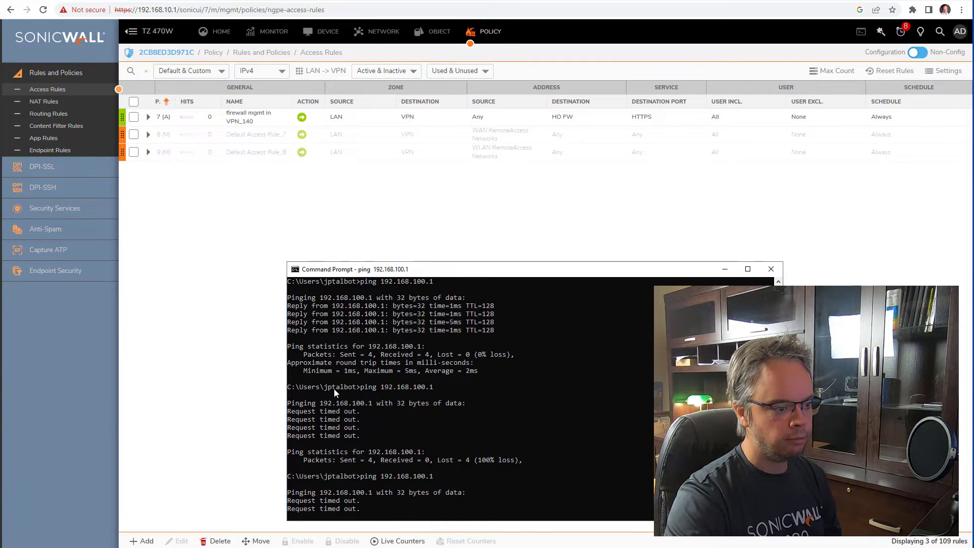
key("ctrl+c")
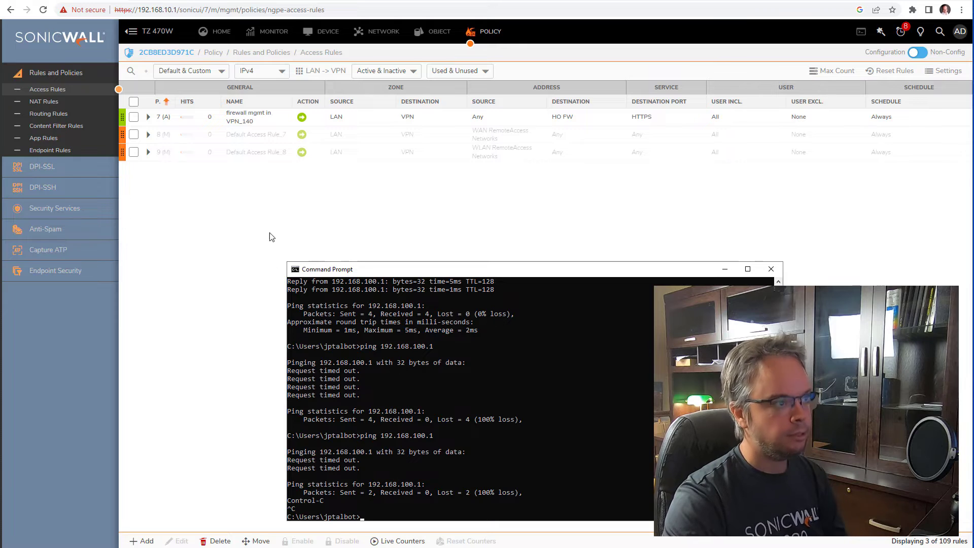
left_click(194, 1)
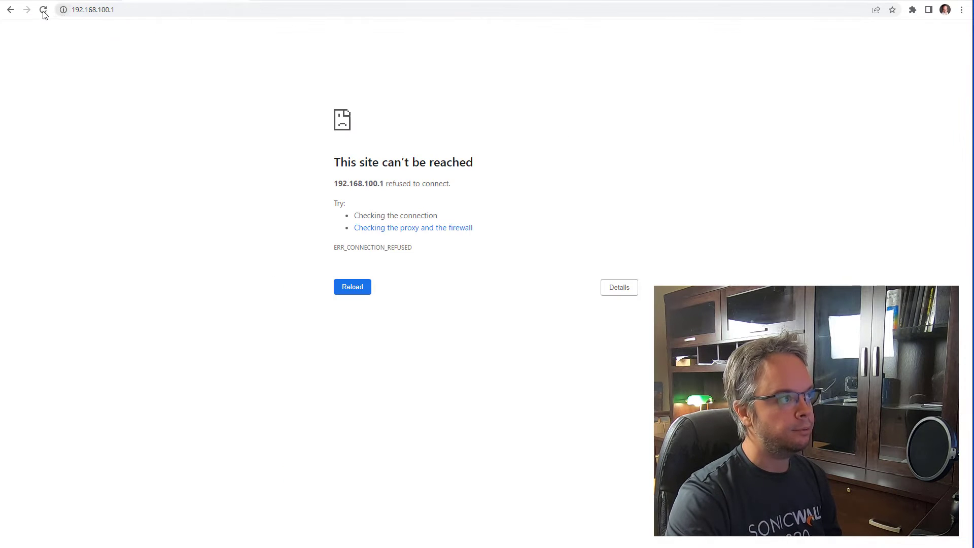
left_click(43, 11)
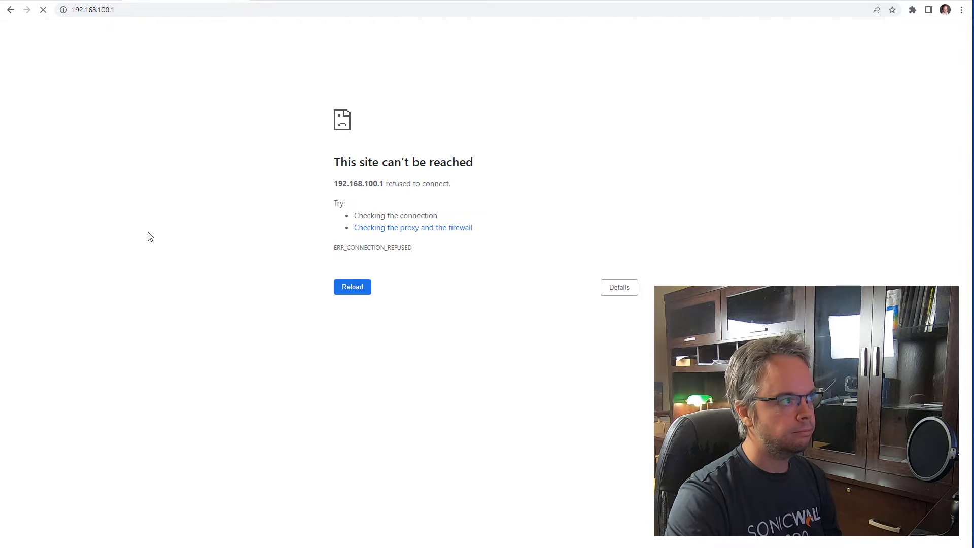
left_click(122, 10)
left_click(122, 10)
double_click(86, 10)
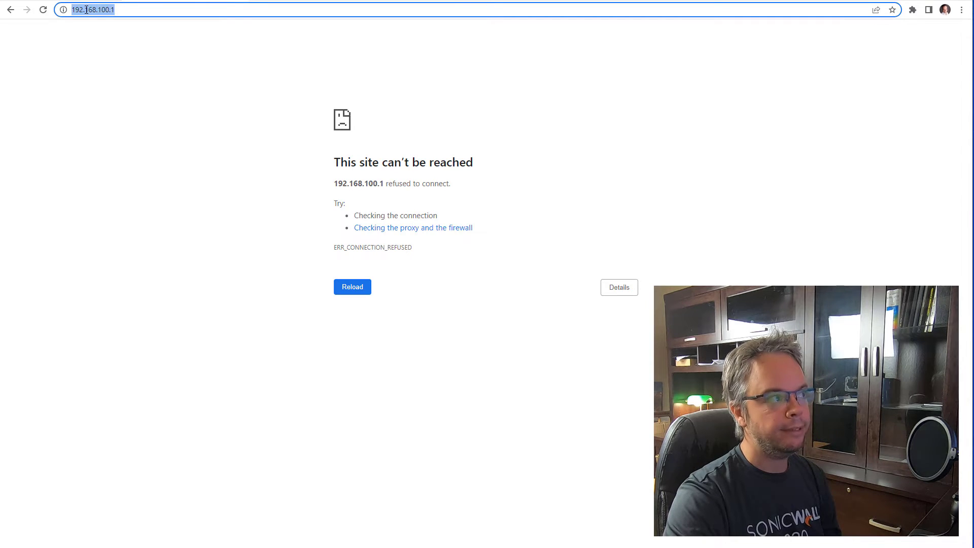
key("Return")
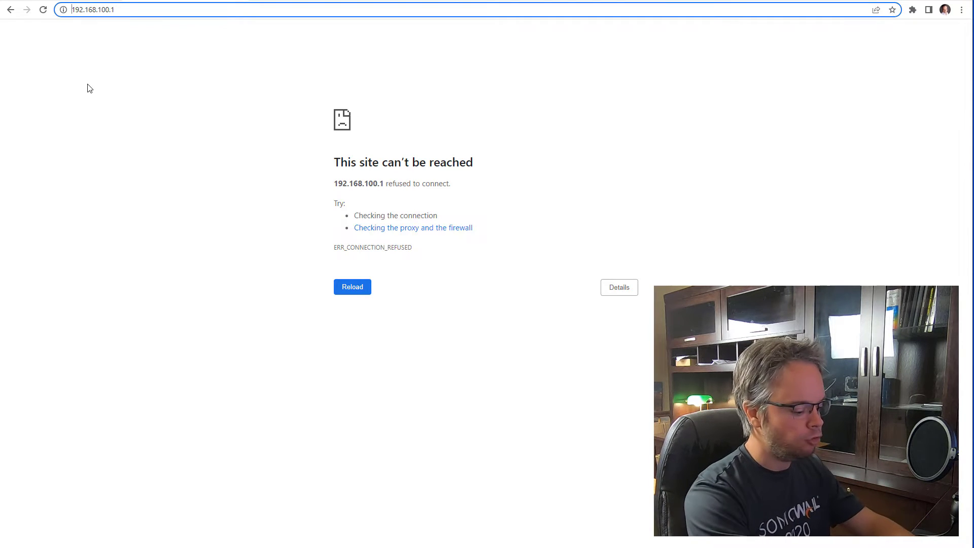
key("Home")
type("https://")
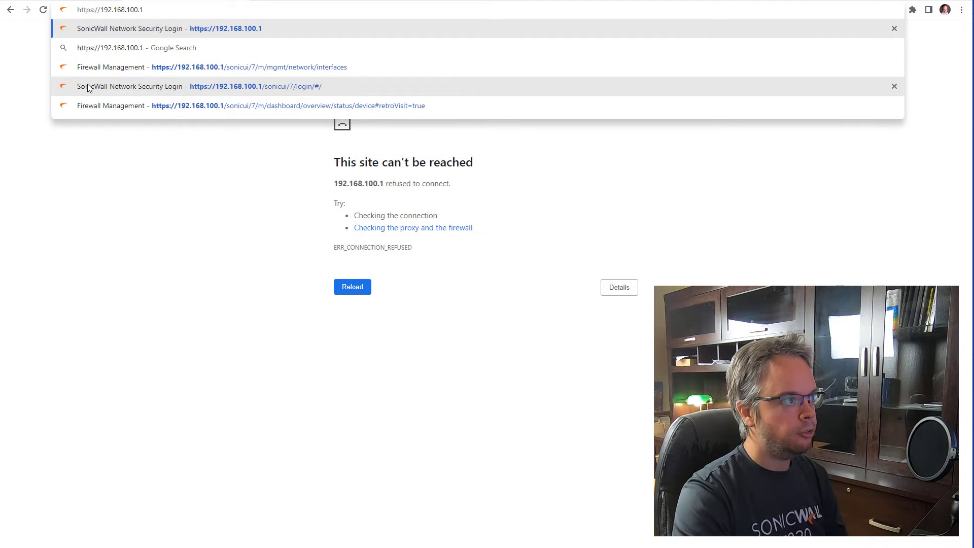
key("Return")
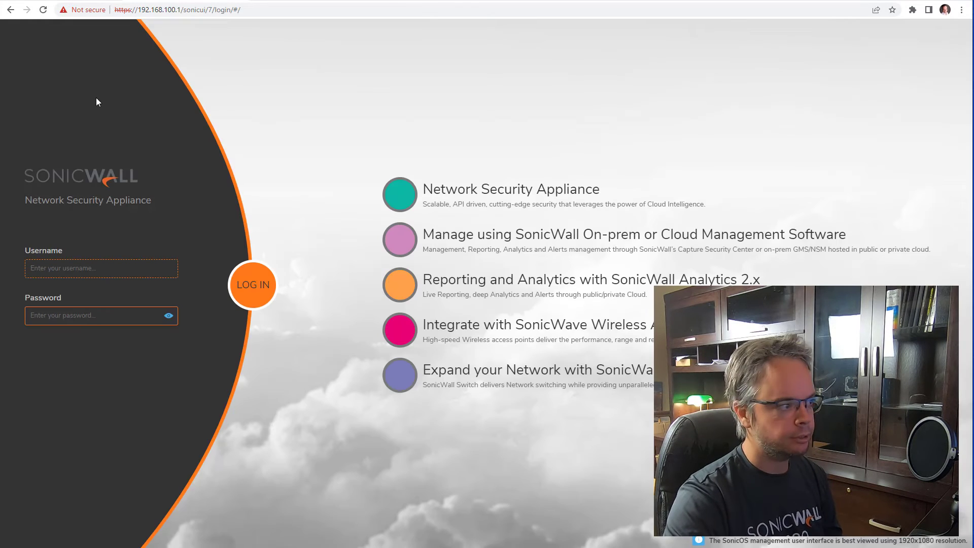
- Sign in to the NSA 3700 as admin with the account password
type("admin")
key("Tab")
type("pa")
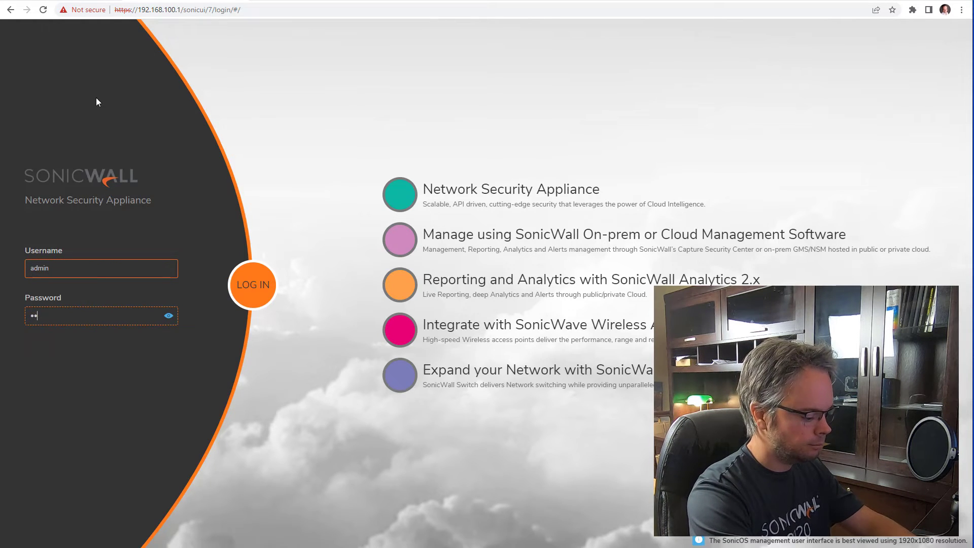
type("sswo")
key("BackSpace")
key("BackSpace")
key("BackSpace")
key("BackSpace")
key("BackSpace")
key("BackSpace")
type("pa")
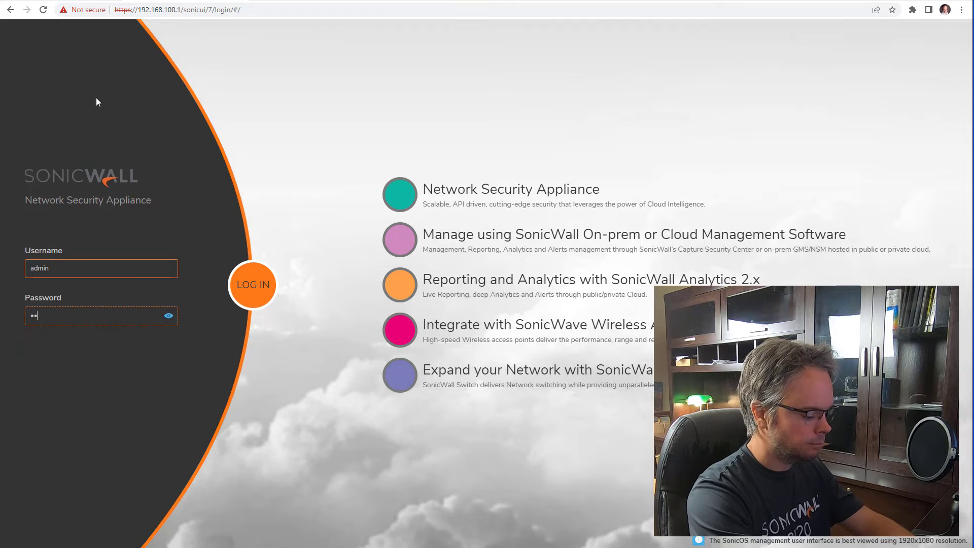
type("ssword1")
key("Return")
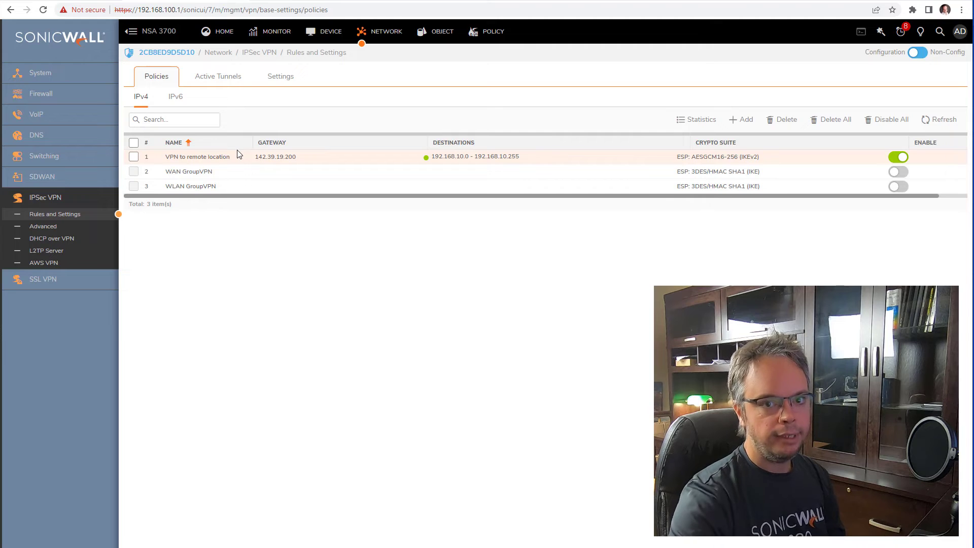
- Inspect 'VPN to remote location' automatic access rules setting, close unsaved, and return to TZ 470W rules
mouse_move(345, 159)
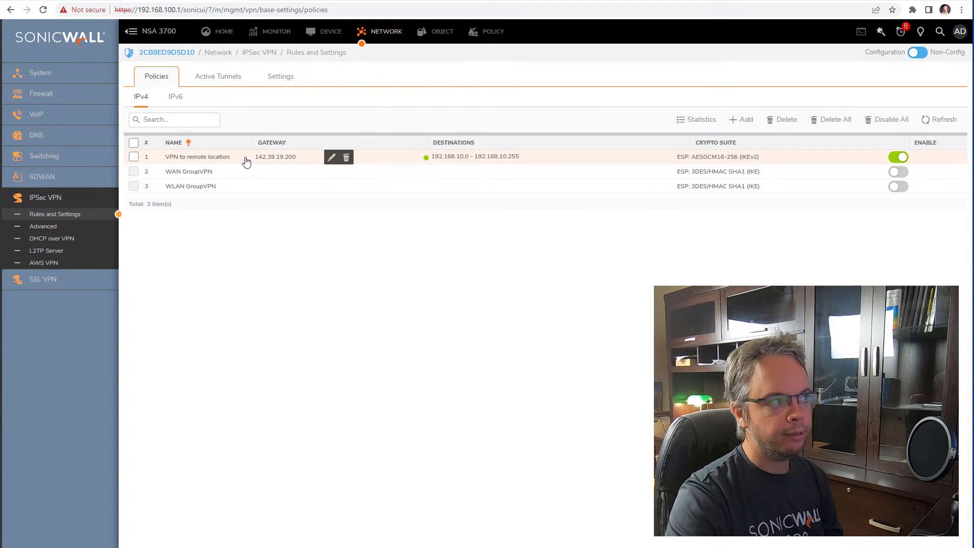
left_click(332, 158)
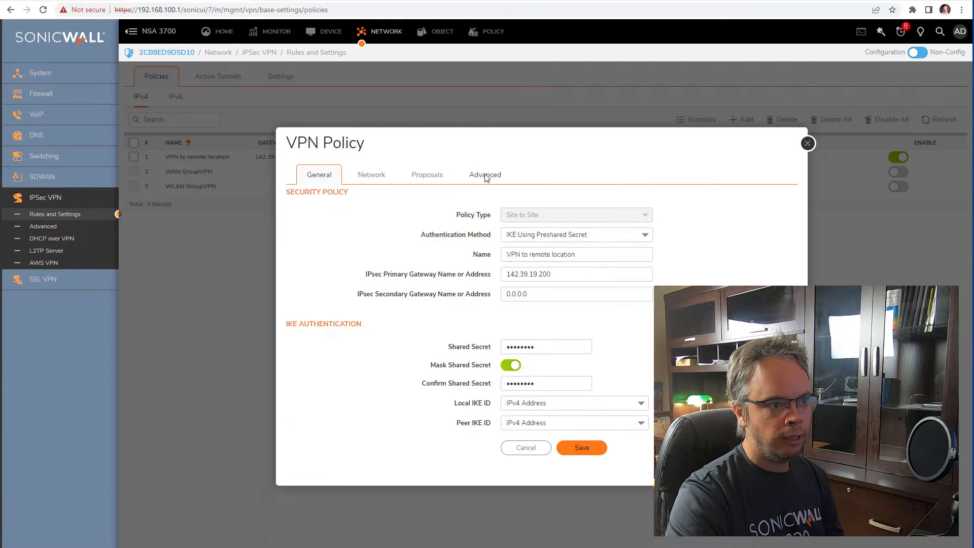
left_click(485, 174)
left_click_drag(312, 158, 388, 166)
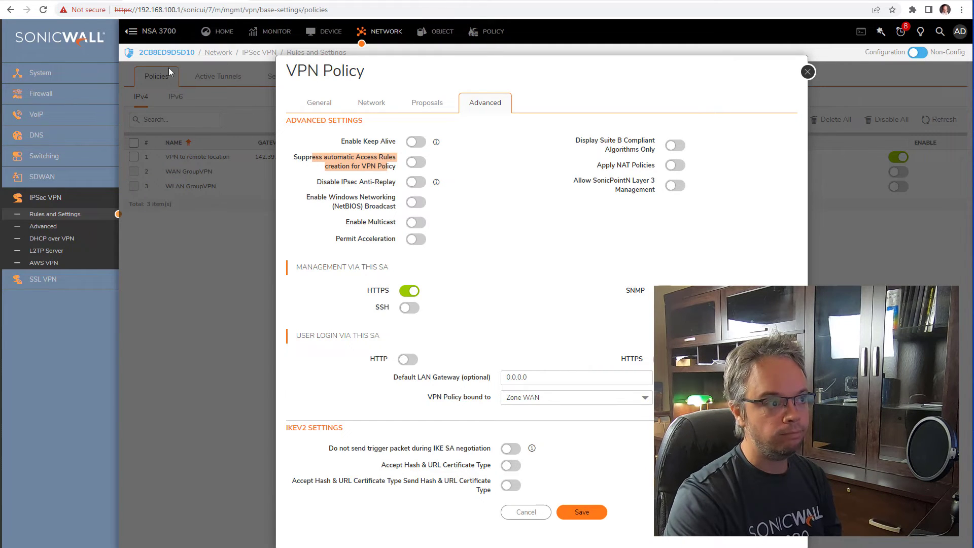
left_click_drag(339, 155, 386, 177)
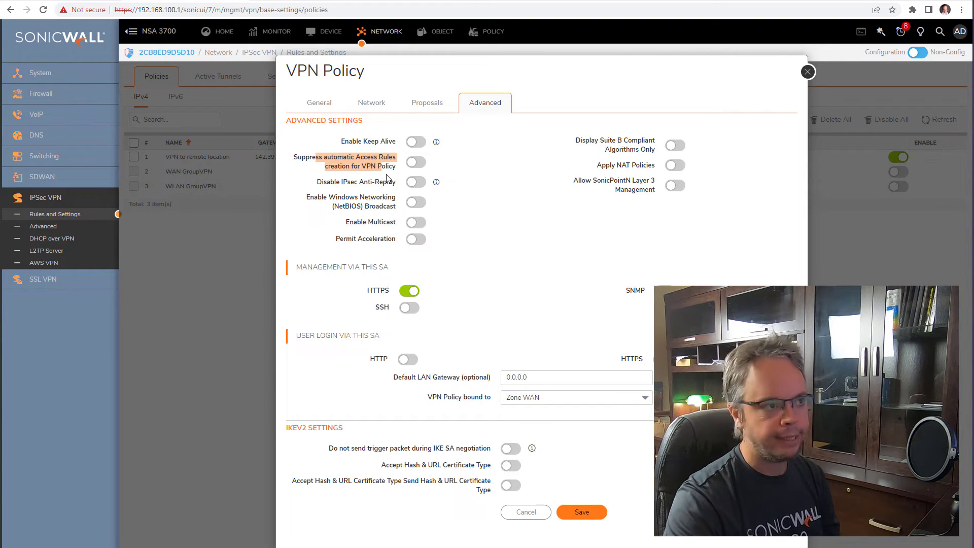
left_click(807, 72)
left_click(70, 1)
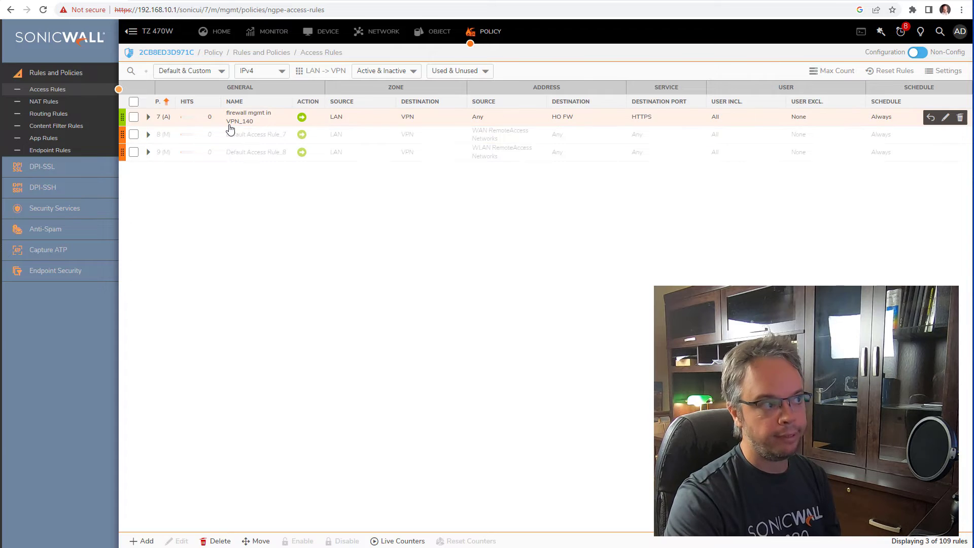
- Show the TZ 470W's VPN-to-LAN access rules, then move to the IPsec VPN policies list
left_click(303, 73)
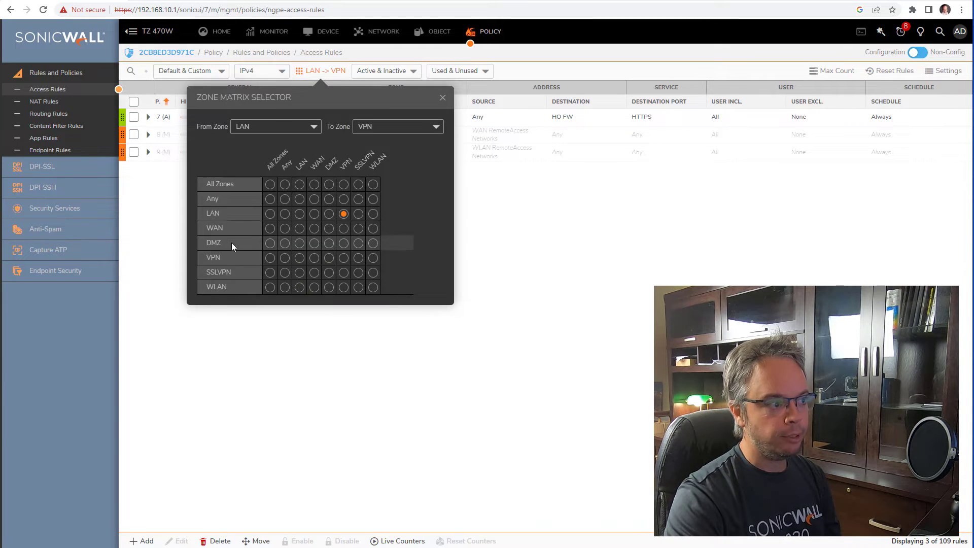
left_click(299, 258)
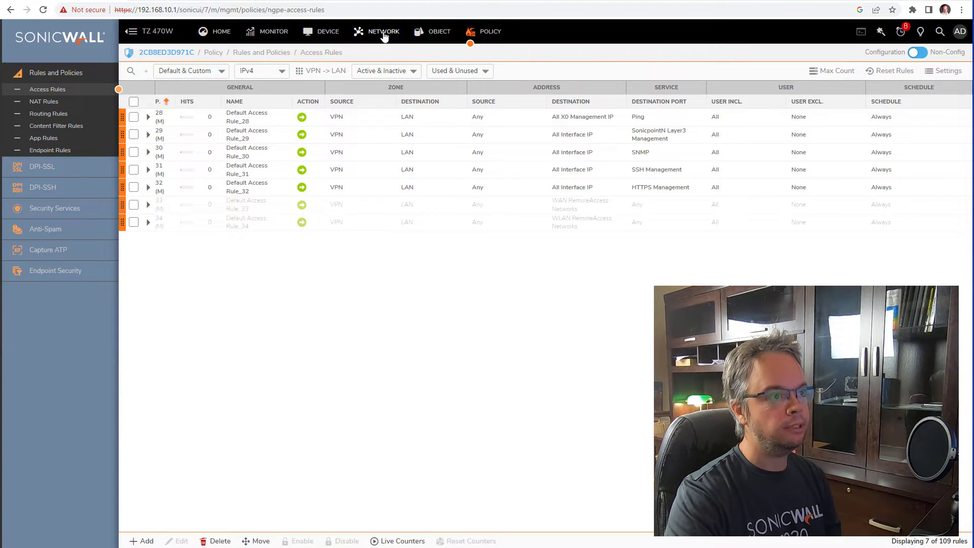
left_click(384, 33)
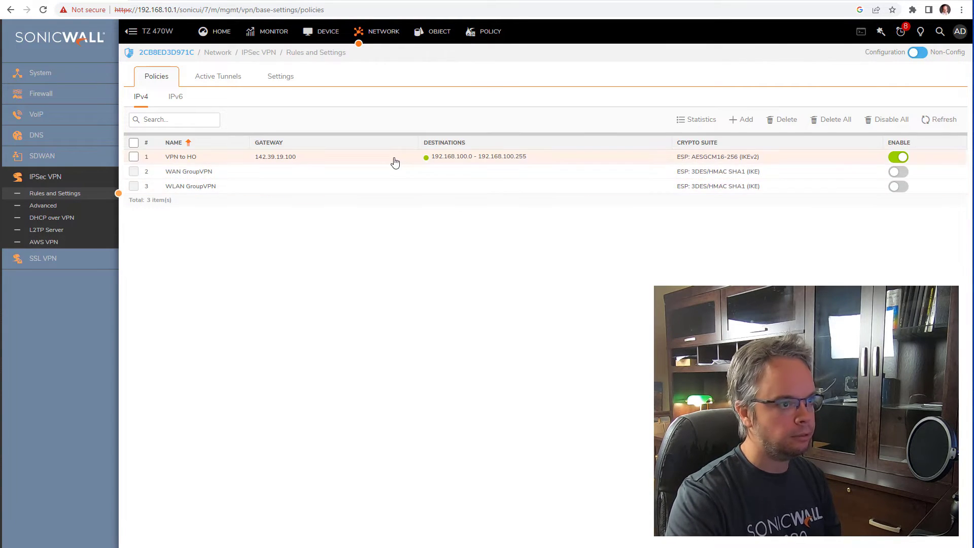
- Set the VPN to HO policy's IKE phase 1 encryption proposal to 3DES and save
left_click(410, 159)
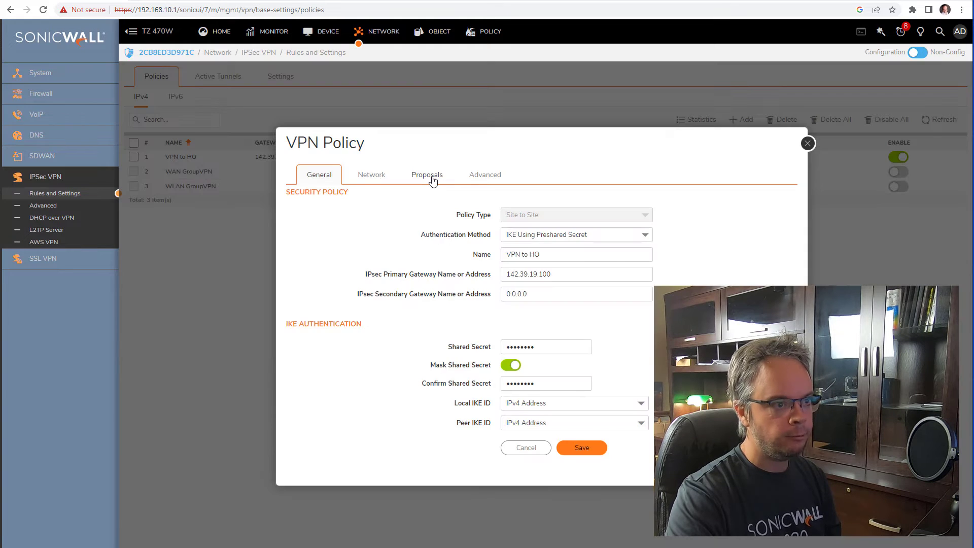
left_click(431, 177)
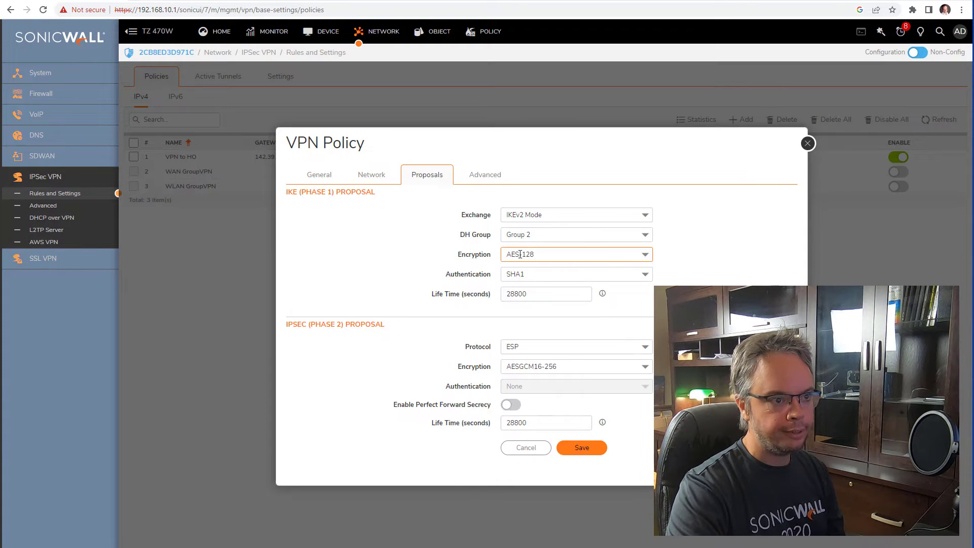
left_click(536, 255)
type("3DES")
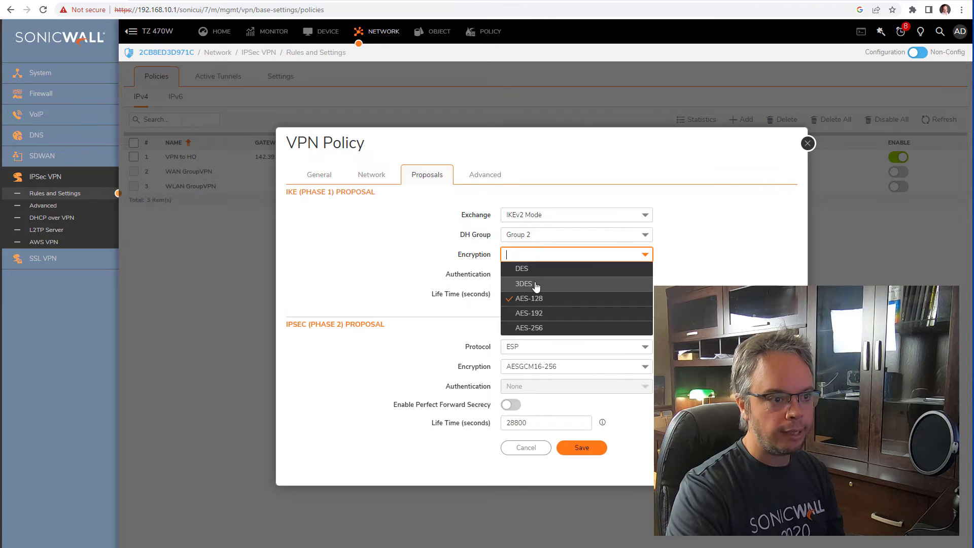
key("Return")
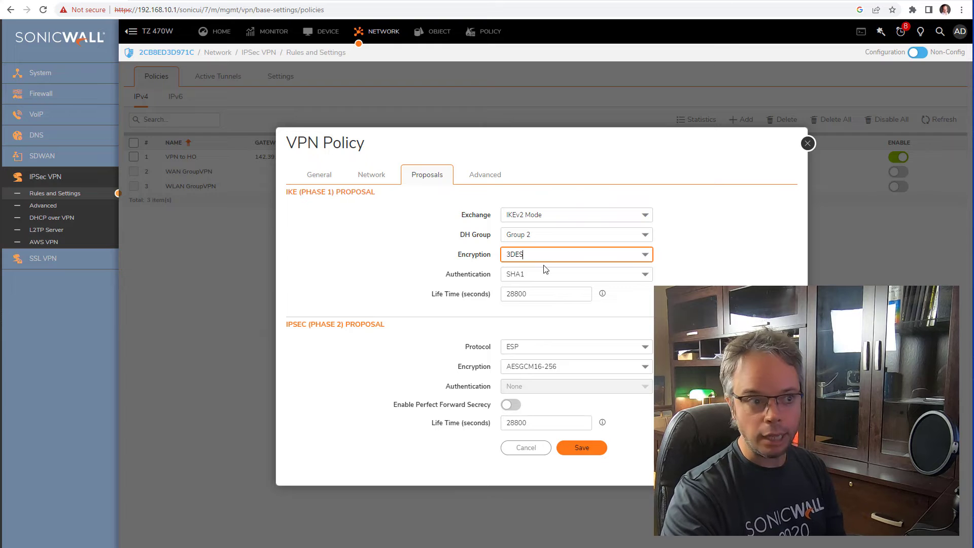
left_click(581, 449)
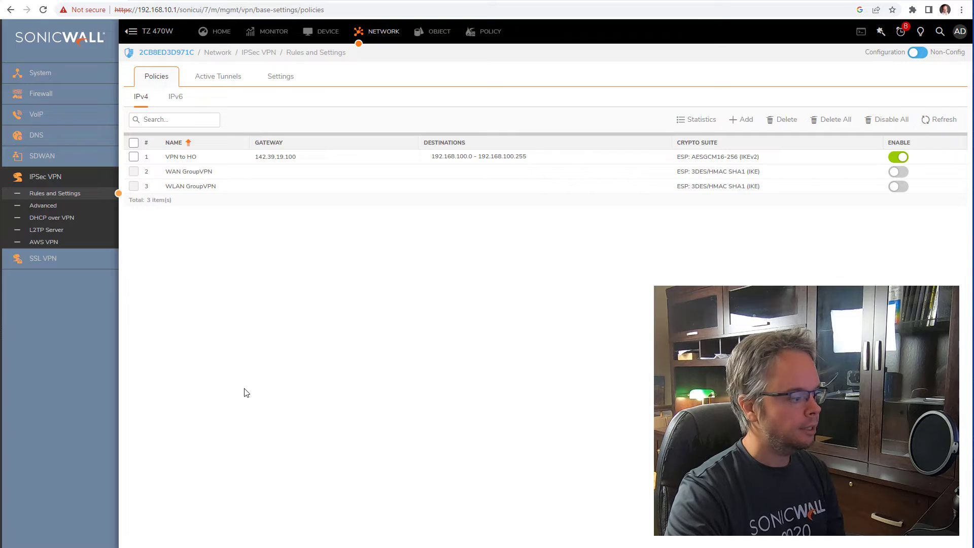
left_click(112, 1)
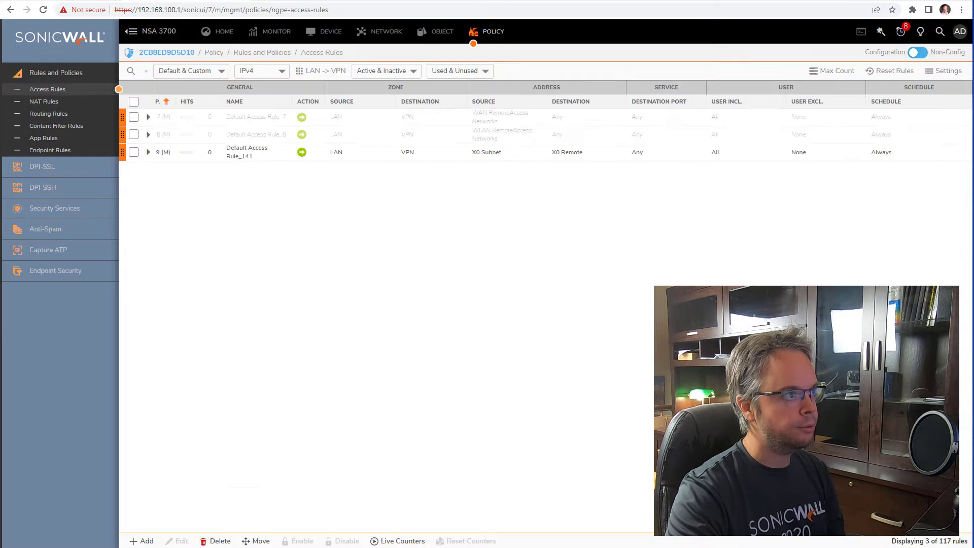
left_click(43, 10)
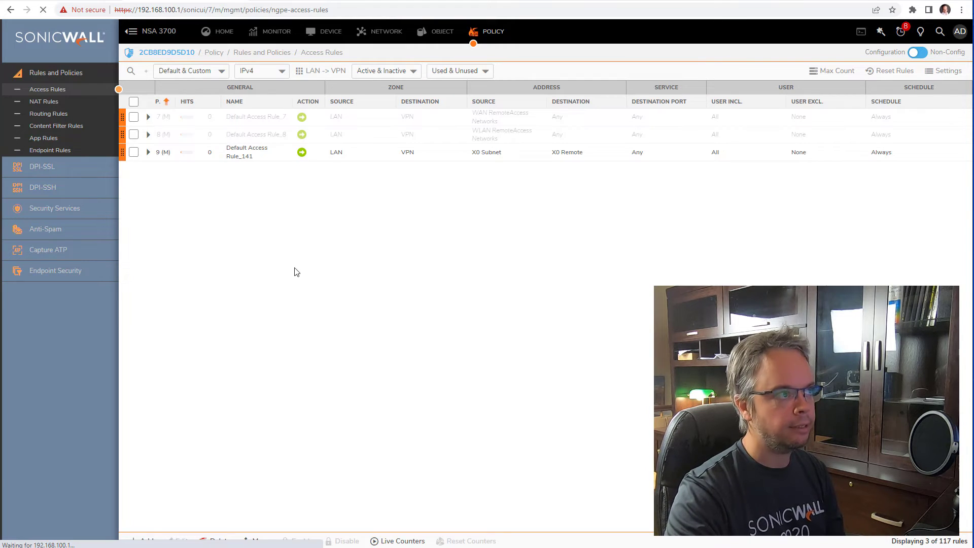
key("ctrl+Tab")
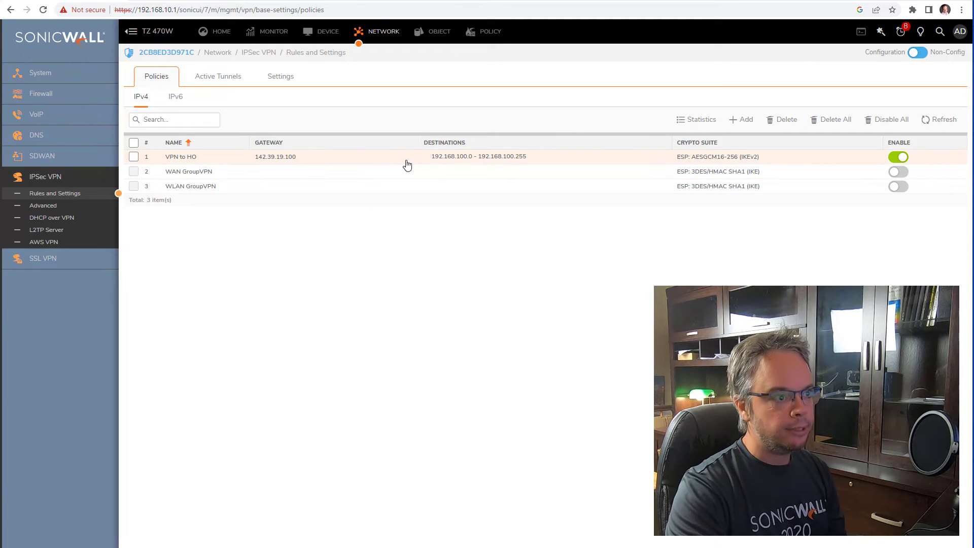
left_click(424, 158)
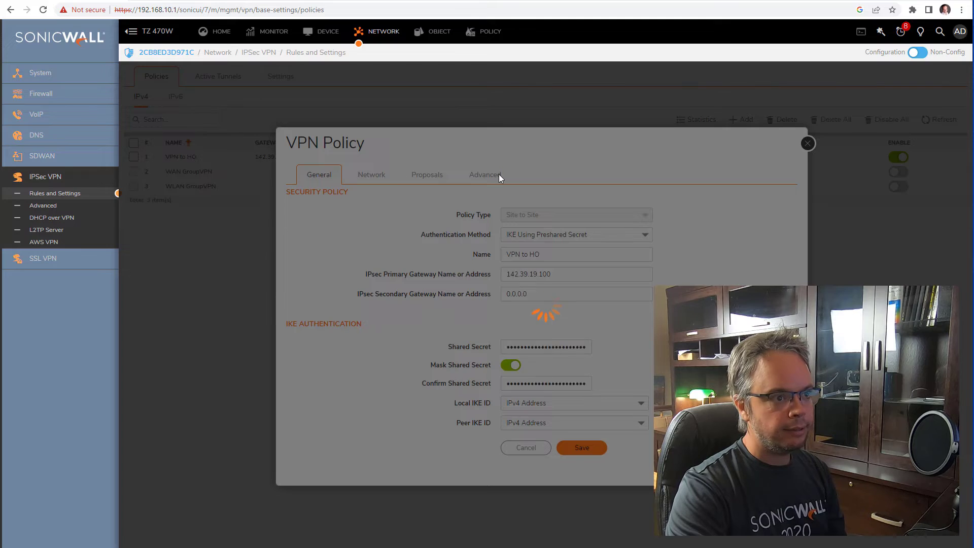
left_click(498, 174)
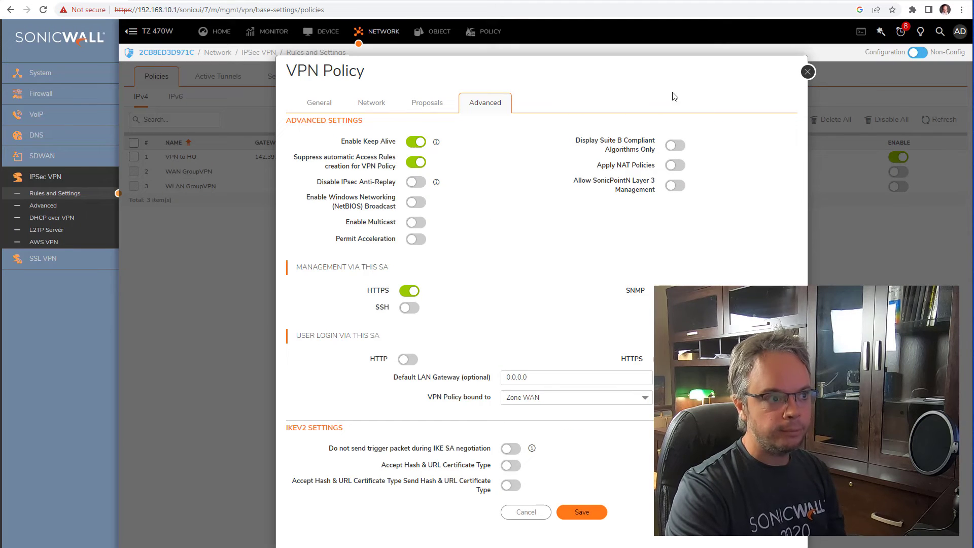
left_click(807, 73)
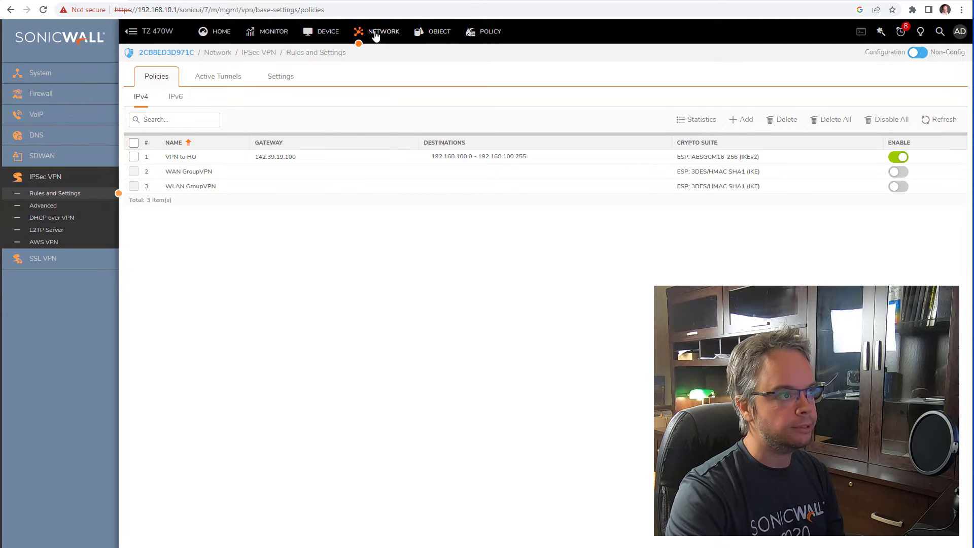
left_click(265, 32)
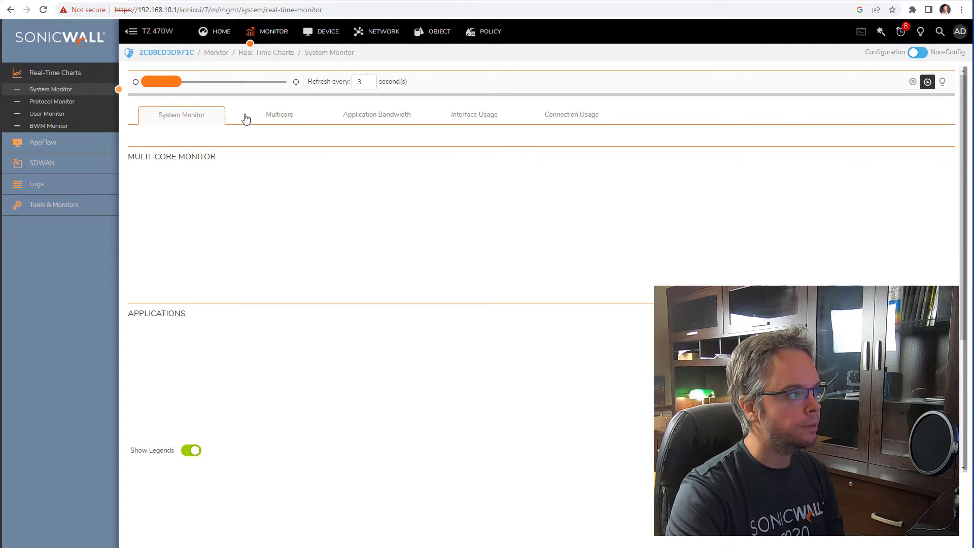
- Inspect the newest System Logs entry's Received Notify Error Payload event, then collapse its details
left_click(69, 184)
left_click(71, 201)
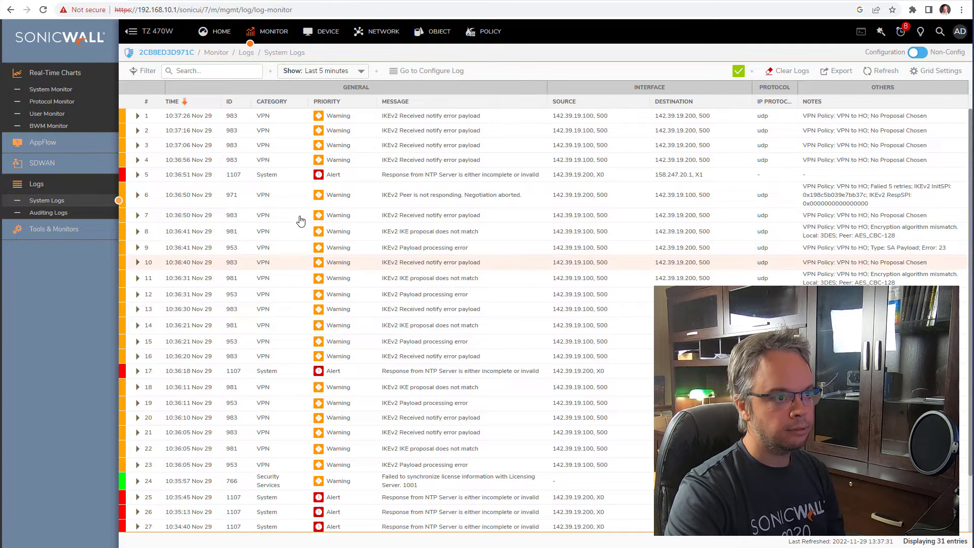
left_click(136, 116)
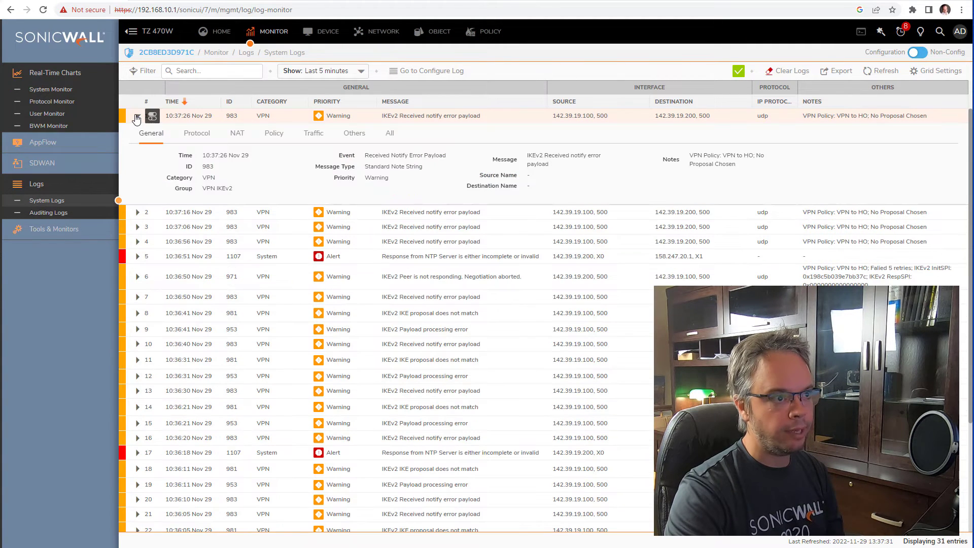
left_click(390, 133)
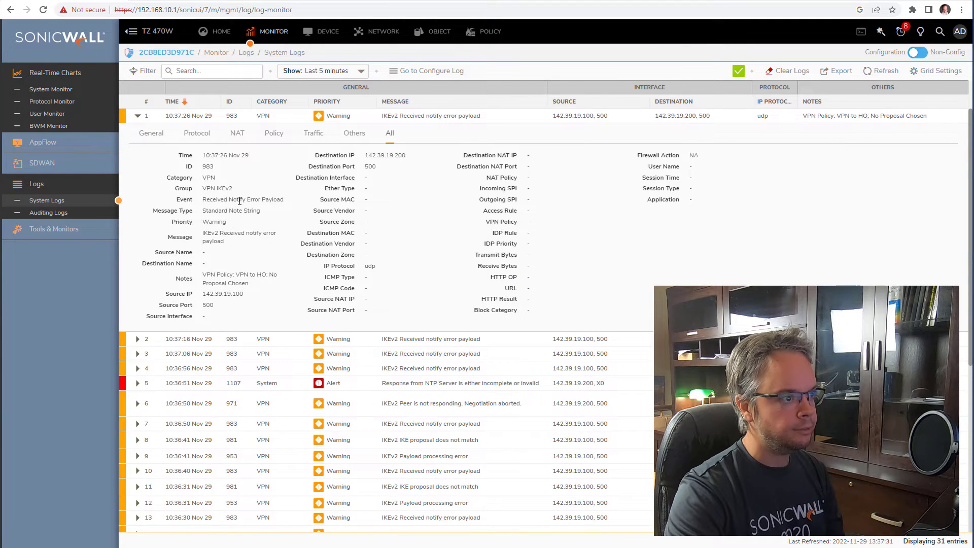
left_click_drag(239, 199, 285, 203)
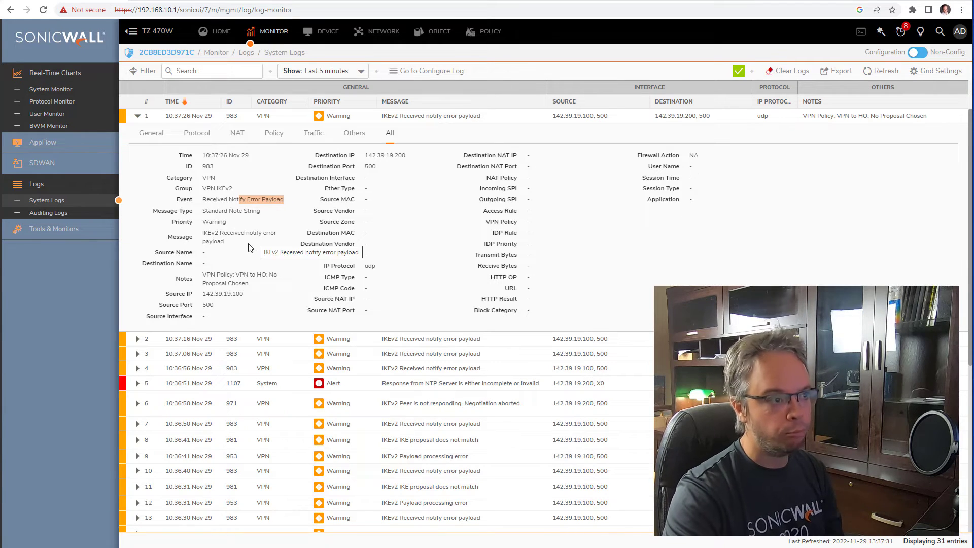
left_click(138, 117)
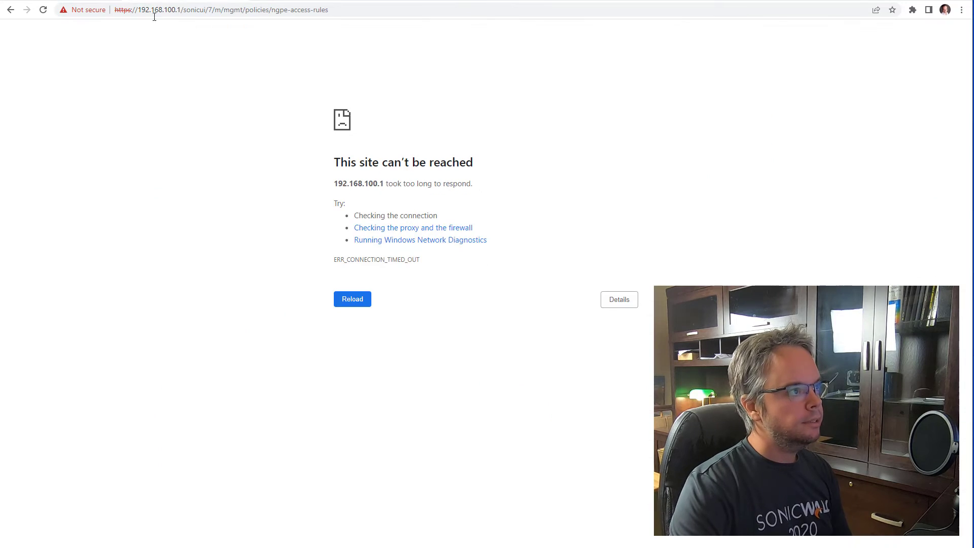
- Reload 192.168.100.1, dismiss Session Expired, log in as admin and preempt configuration mode
left_click(360, 303)
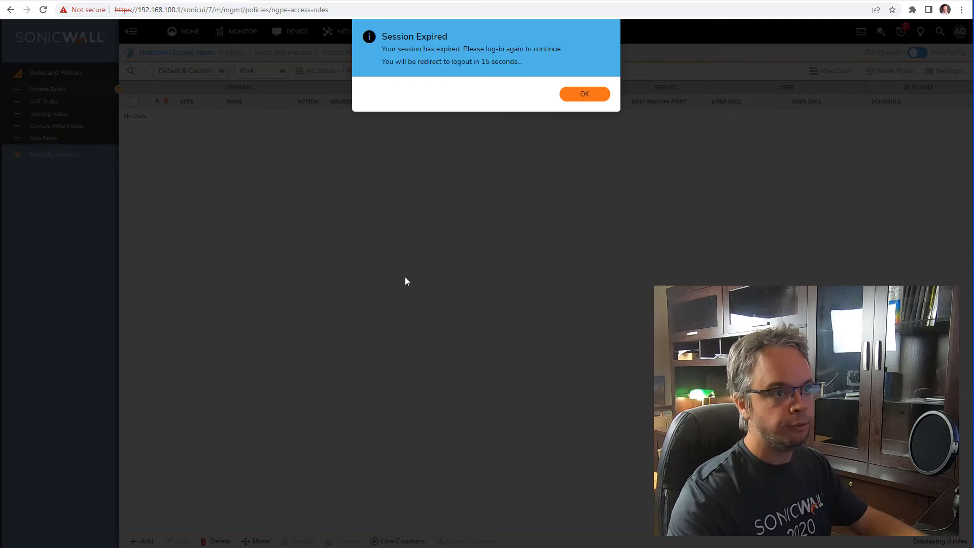
left_click(568, 95)
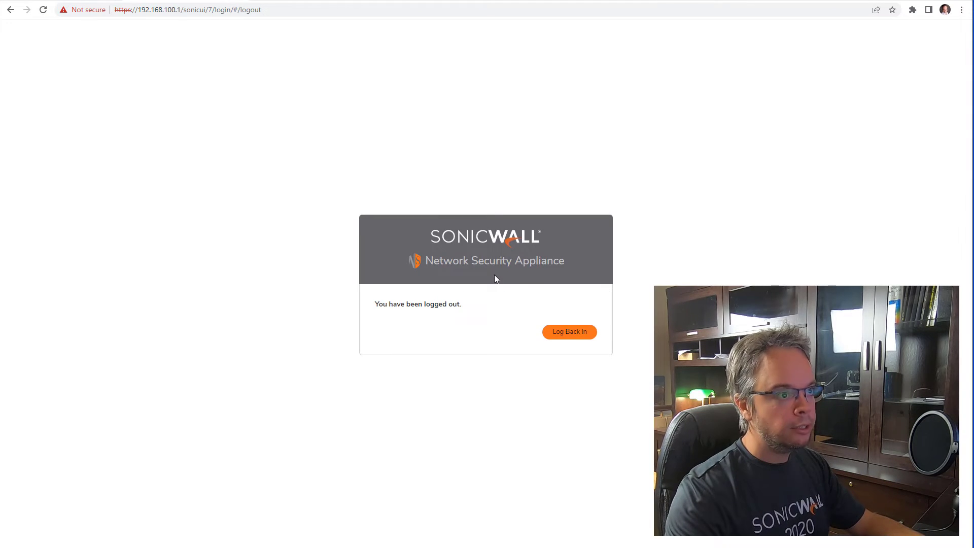
left_click(574, 331)
type("admin")
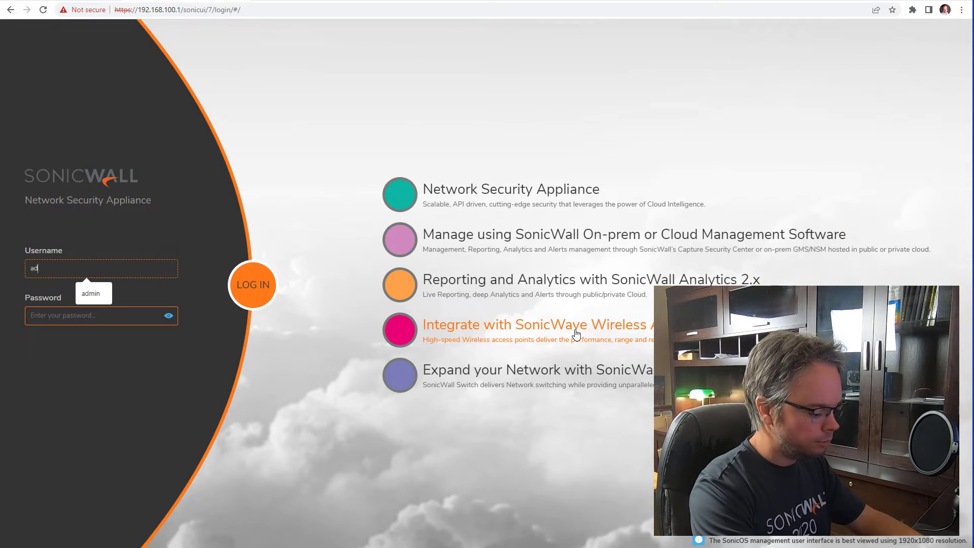
key("Tab")
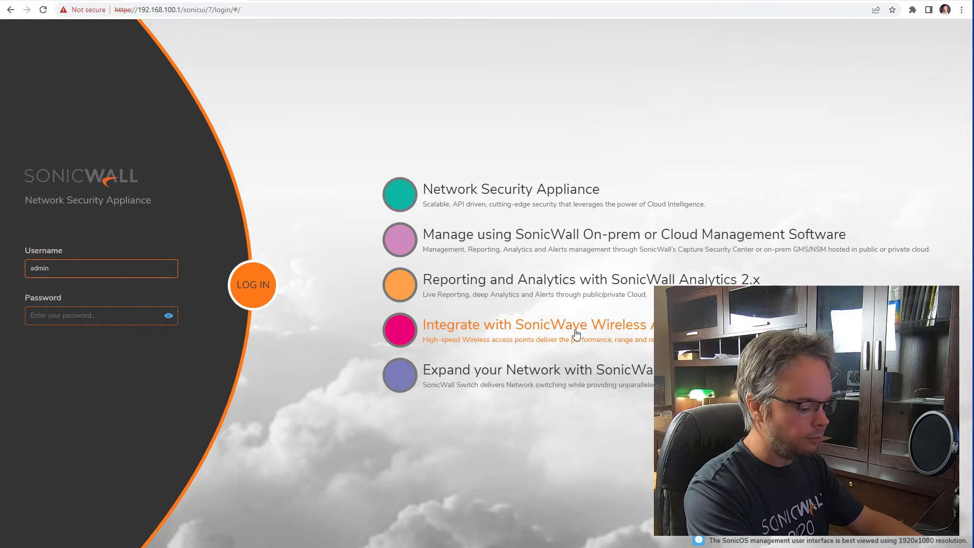
type("•••••")
key("Return")
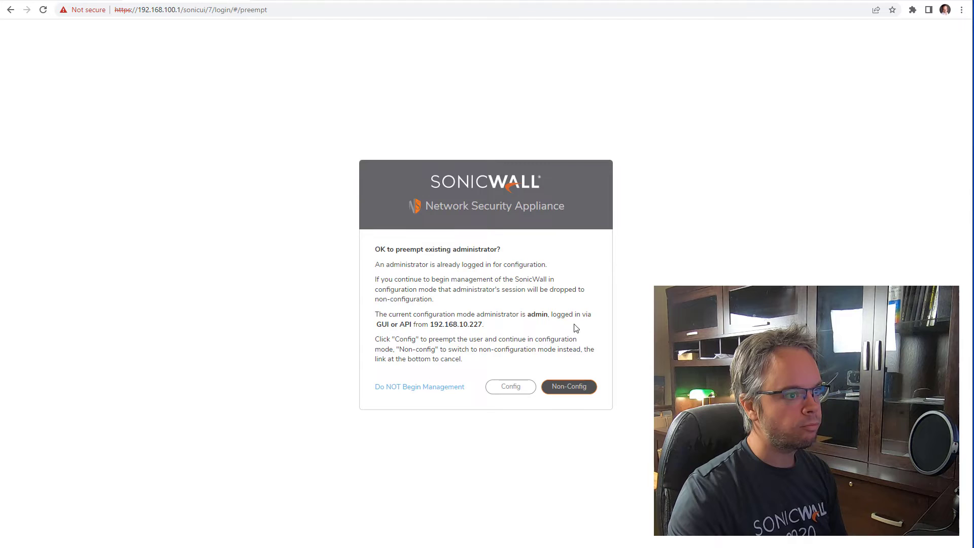
left_click(510, 386)
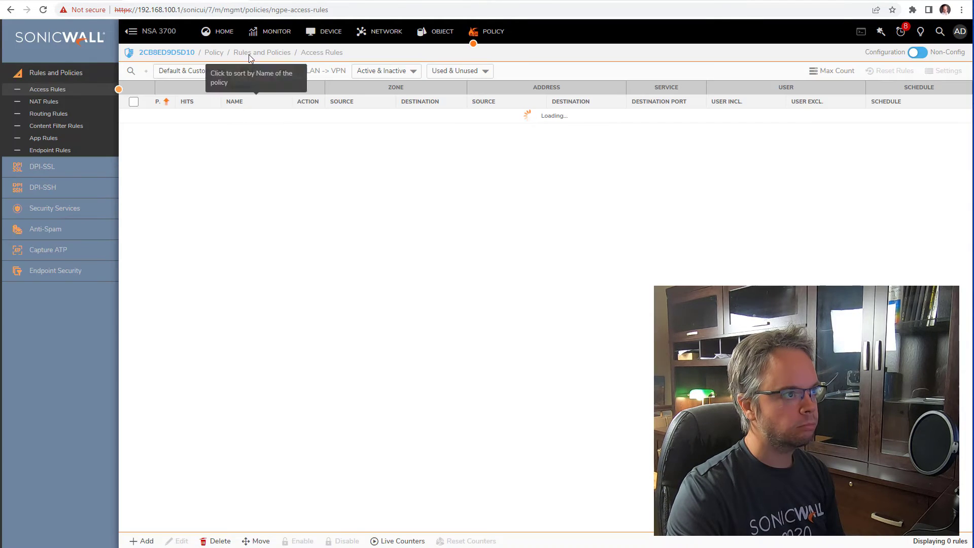
- Open the NSA 3700's System Logs and expand the newest entry with all fields shown
left_click(256, 31)
left_click(42, 184)
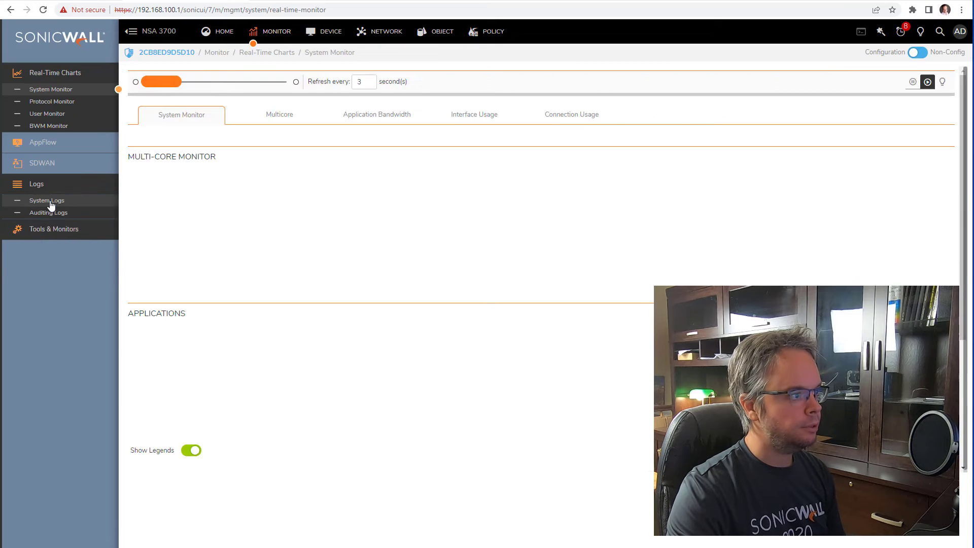
left_click(47, 200)
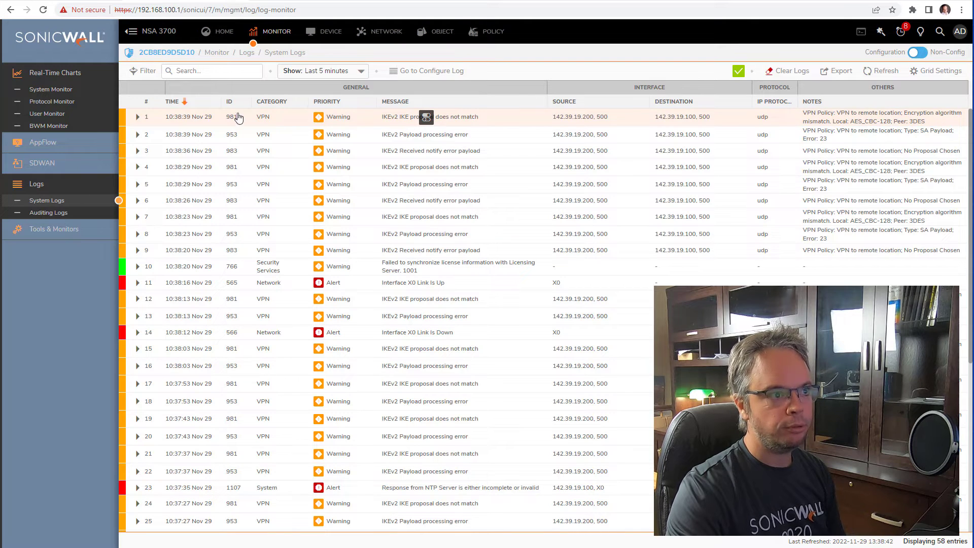
left_click(137, 119)
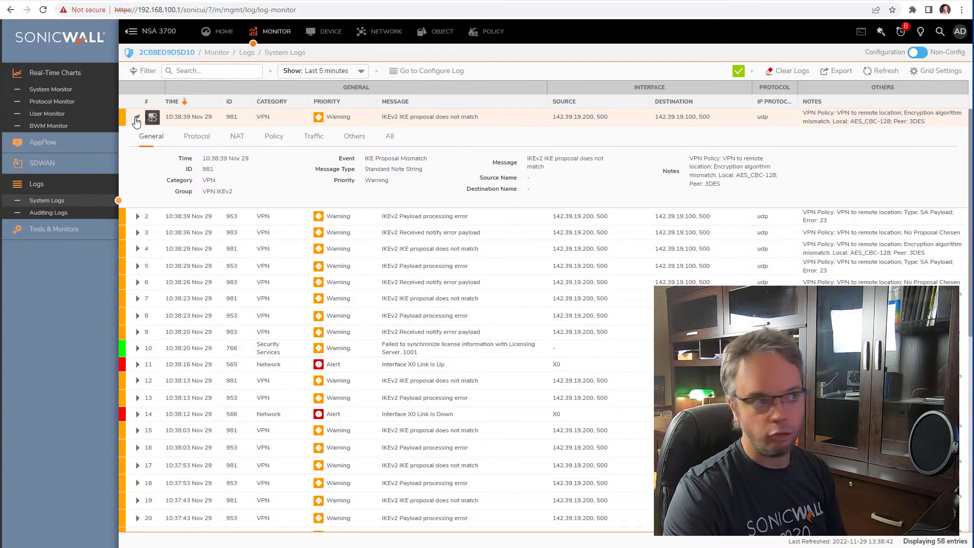
left_click(394, 138)
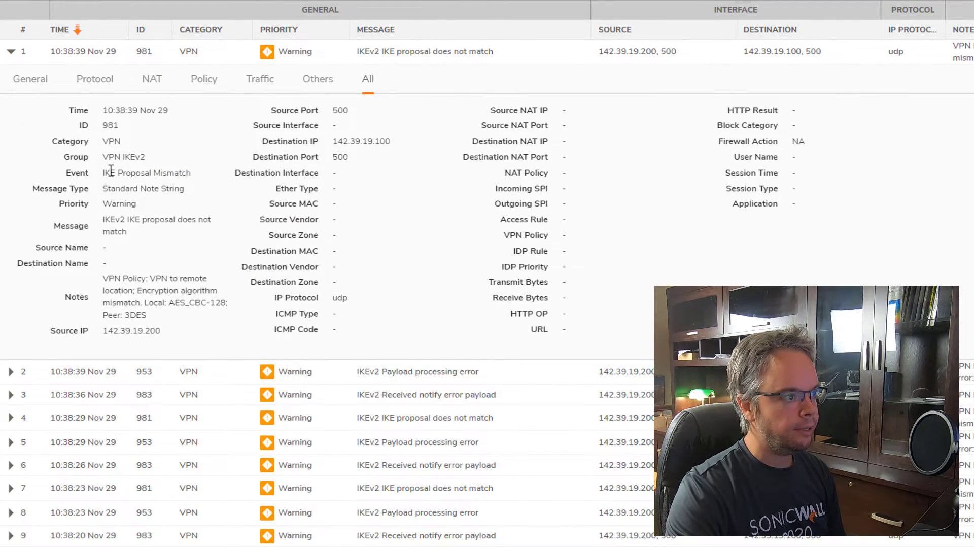
- Highlight the IKE Proposal Mismatch notes: policy name, local AES_CBC-128 versus peer 3DES
left_click_drag(110, 172, 208, 176)
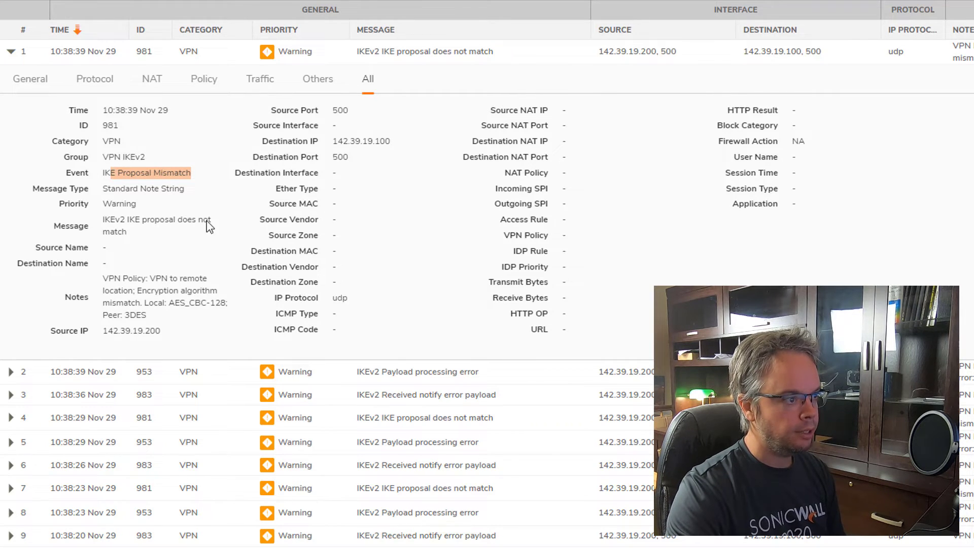
left_click_drag(150, 278, 207, 279)
left_click_drag(137, 291, 218, 291)
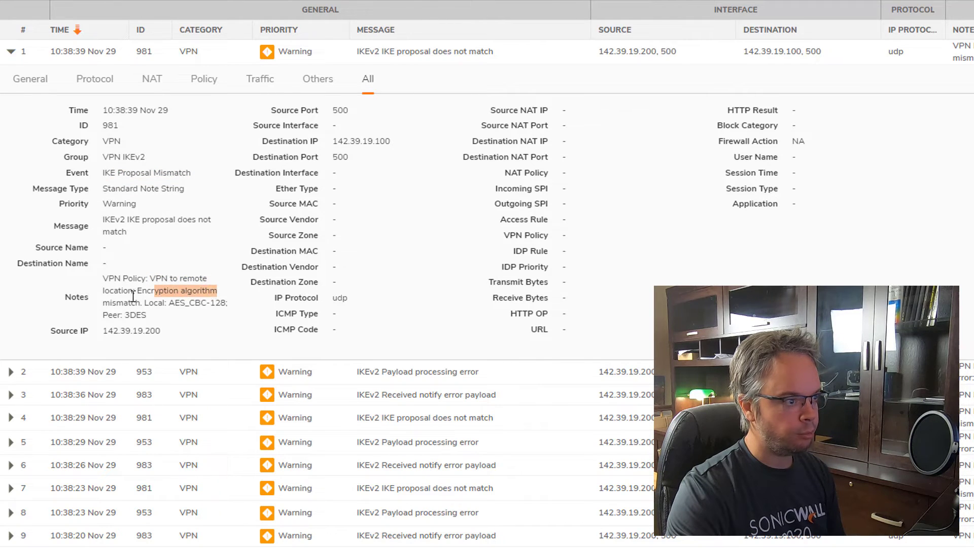
left_click_drag(109, 302, 146, 303)
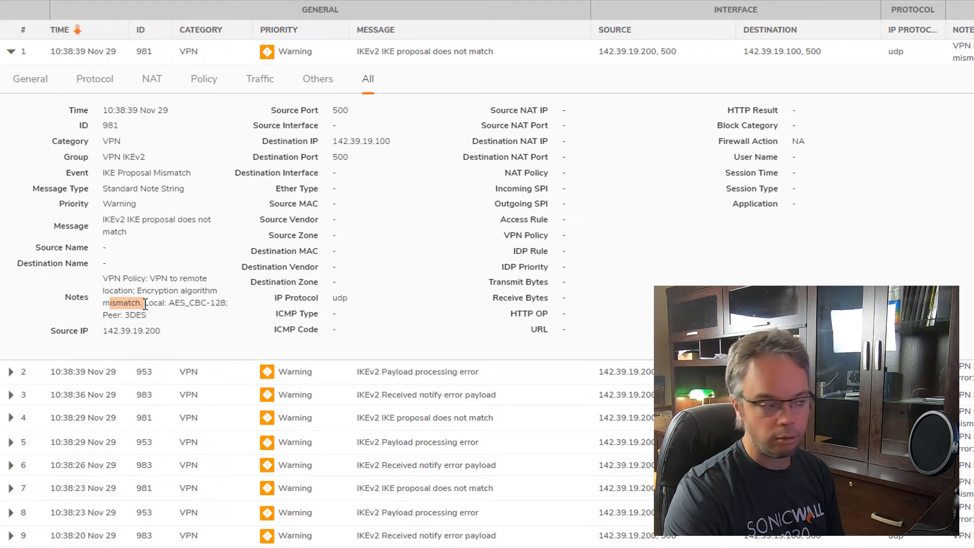
left_click(151, 302)
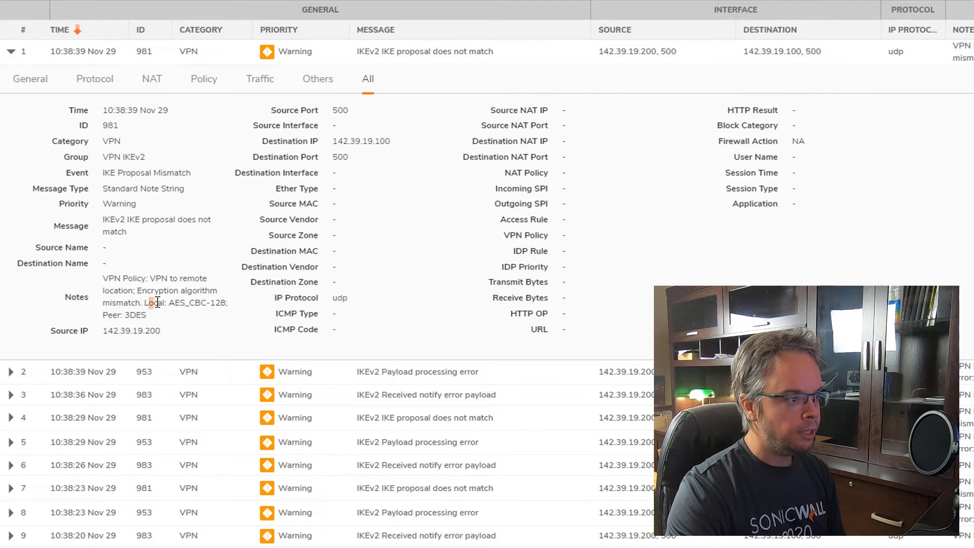
left_click_drag(158, 303, 230, 308)
left_click(114, 313)
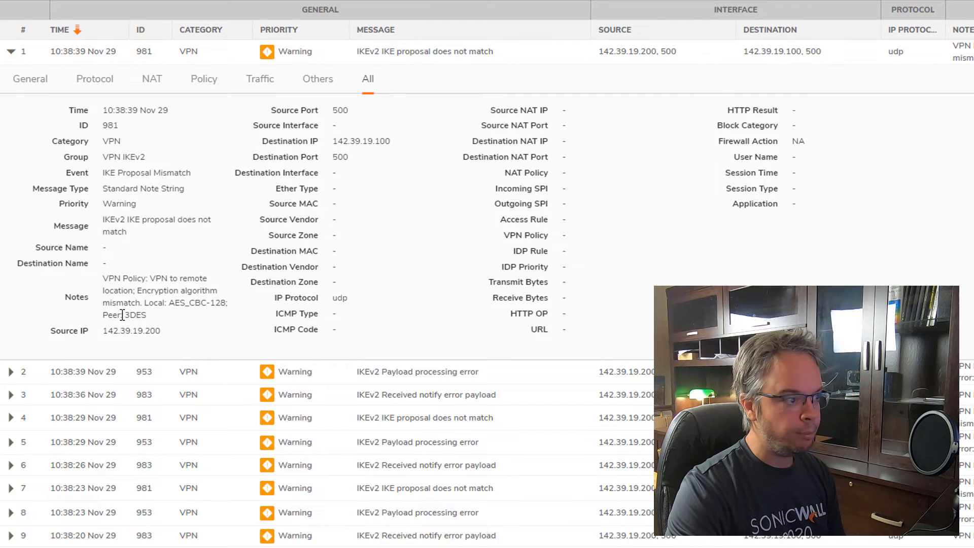
left_click_drag(123, 315, 148, 316)
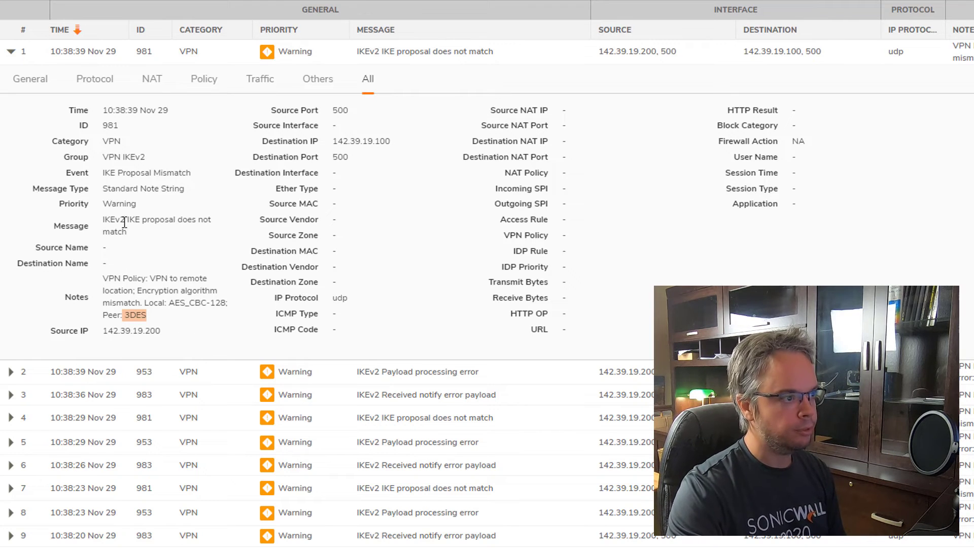
left_click_drag(104, 172, 176, 177)
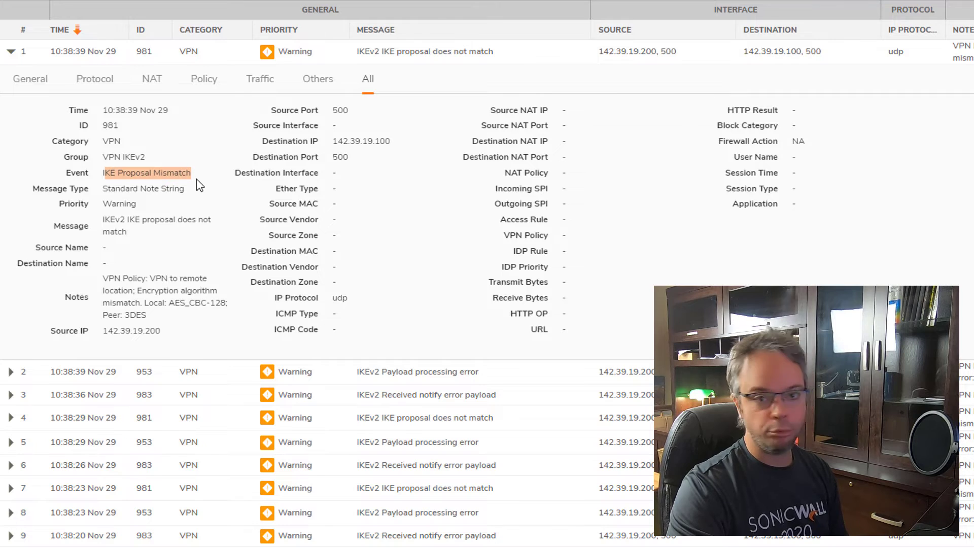
left_click(119, 281)
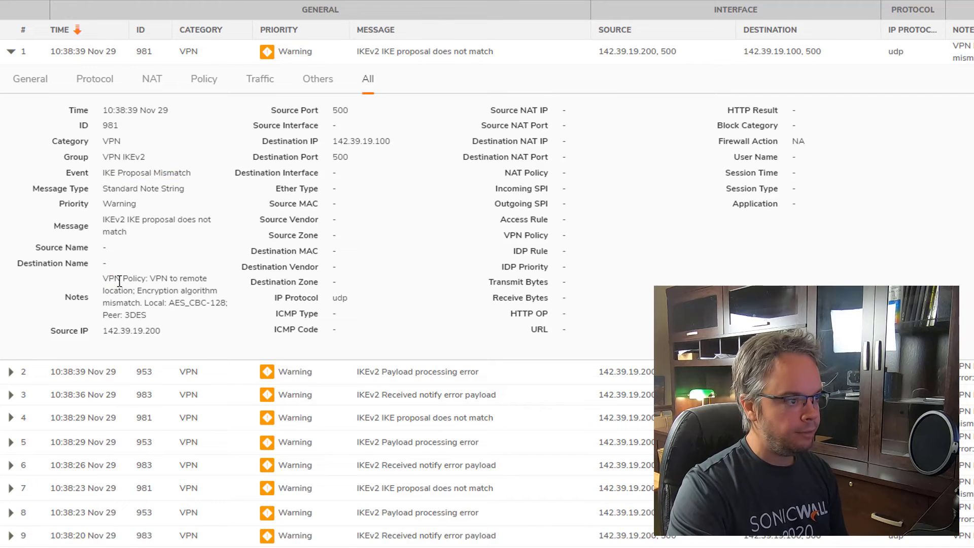
left_click_drag(103, 279, 227, 303)
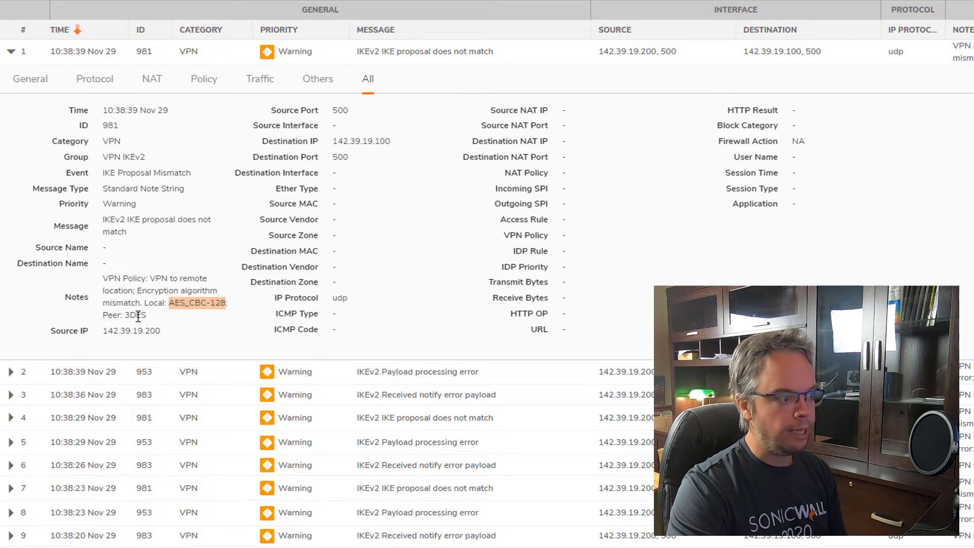
left_click(110, 314)
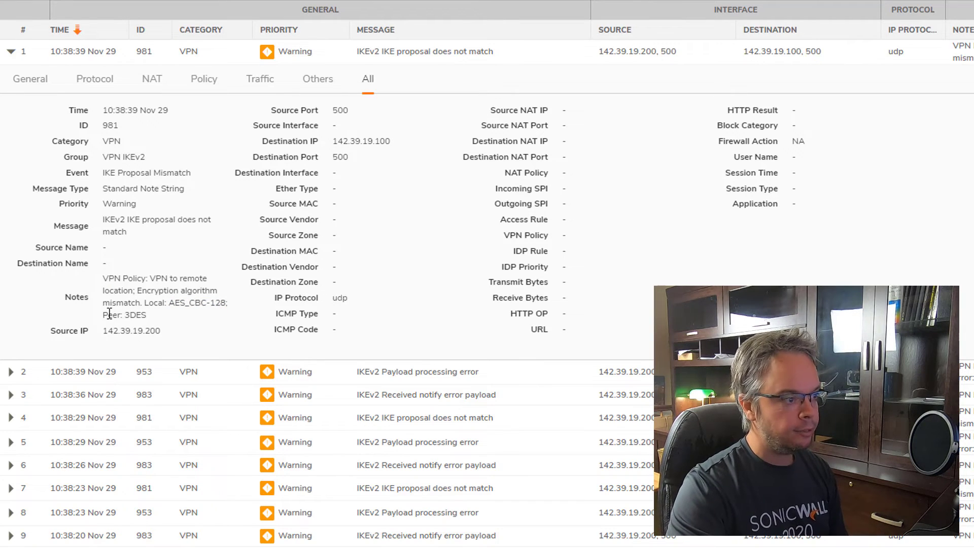
double_click(130, 314)
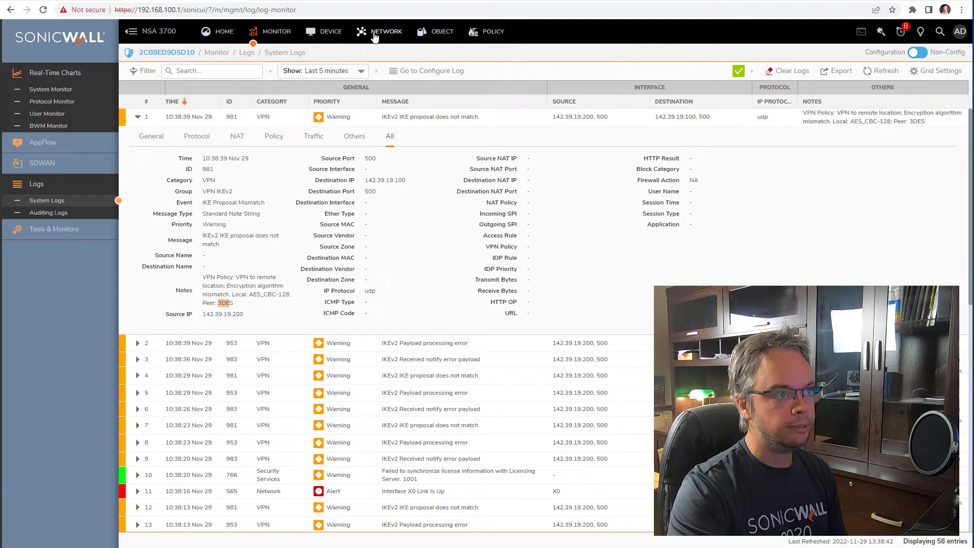
- Set the NSA 3700's 'VPN to remote location' policy to 3DES phase 1 encryption and save
left_click(374, 35)
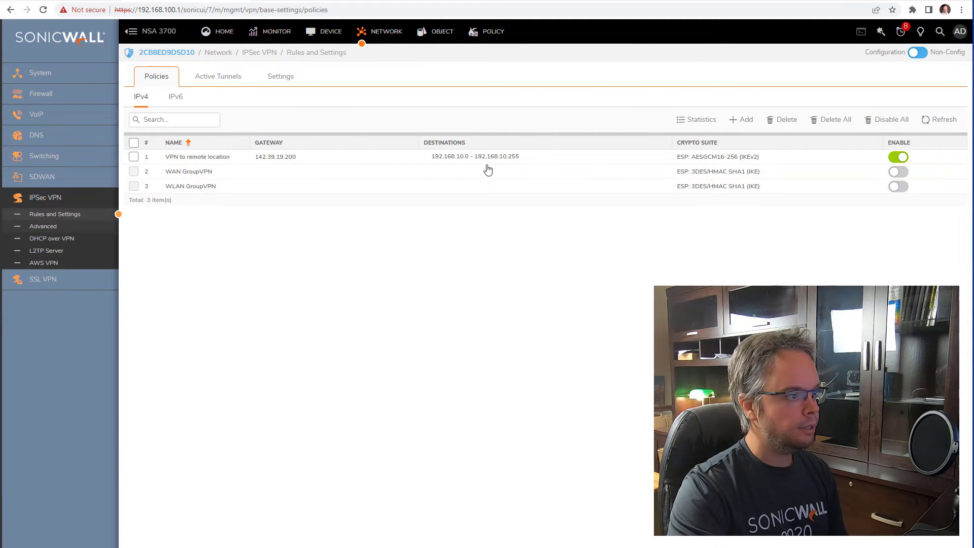
left_click(627, 157)
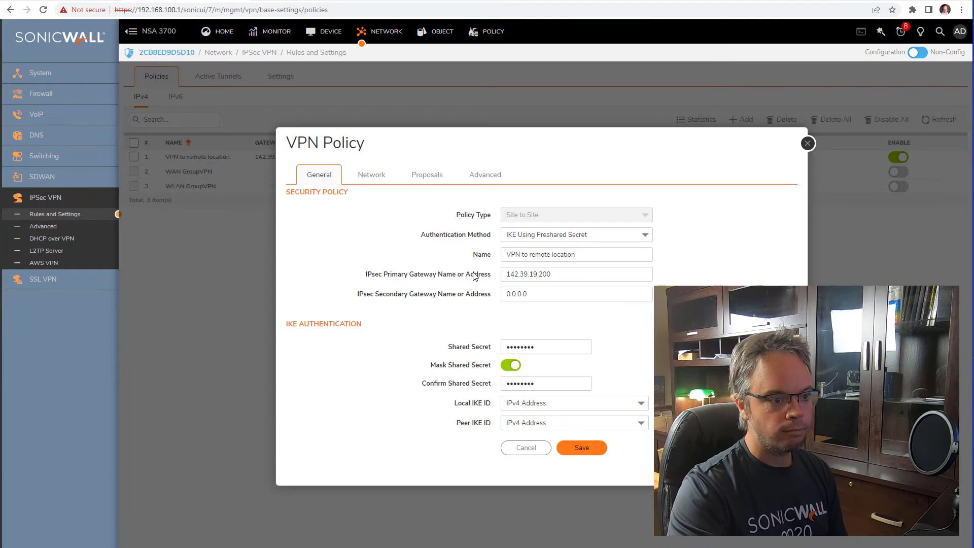
left_click(423, 174)
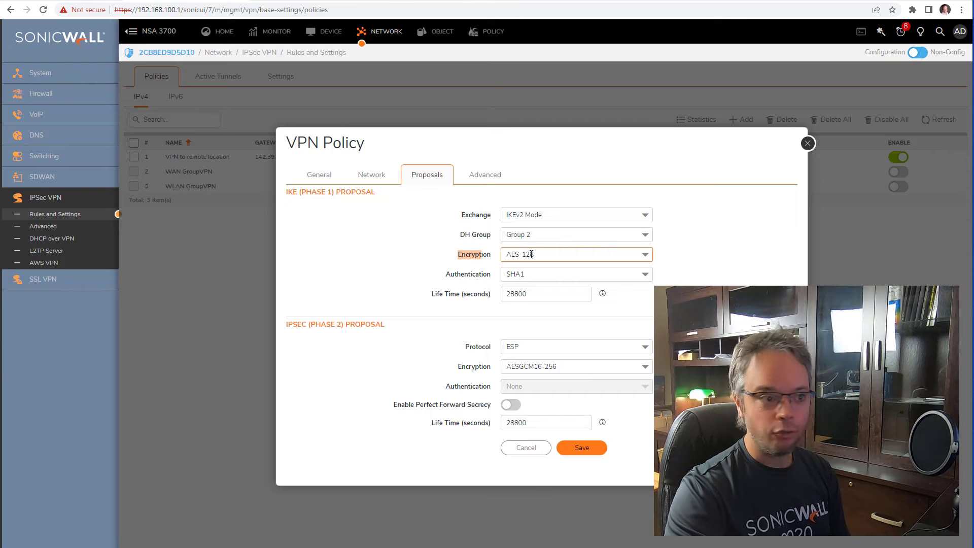
left_click(540, 256)
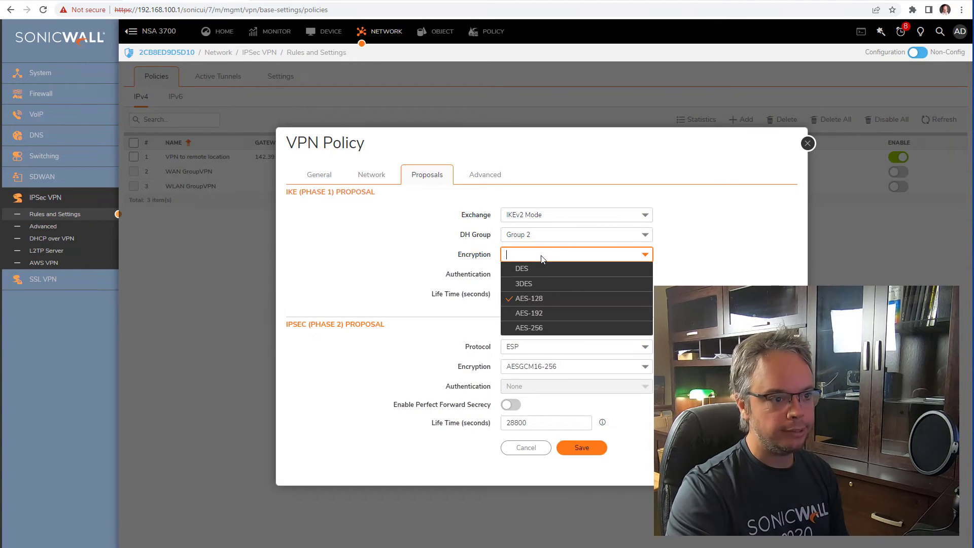
left_click(539, 284)
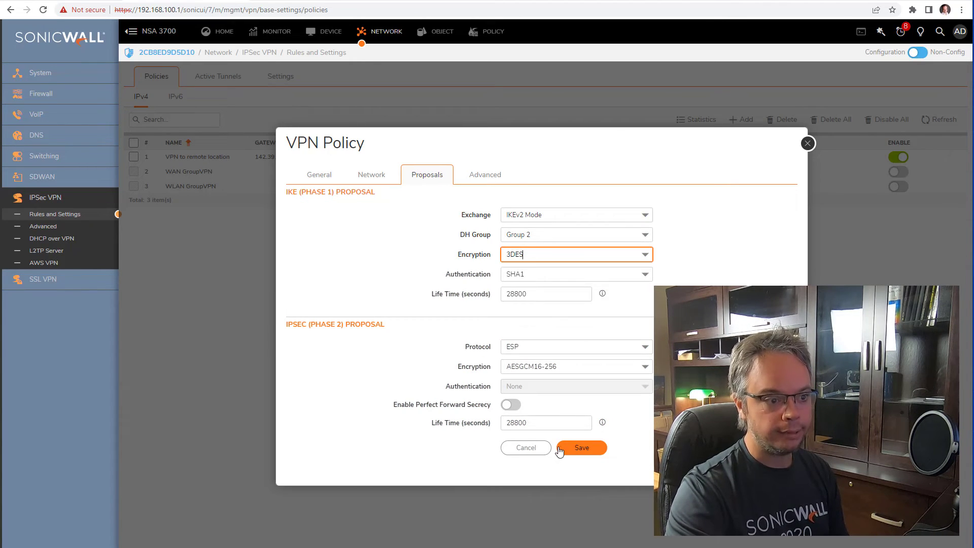
left_click(578, 448)
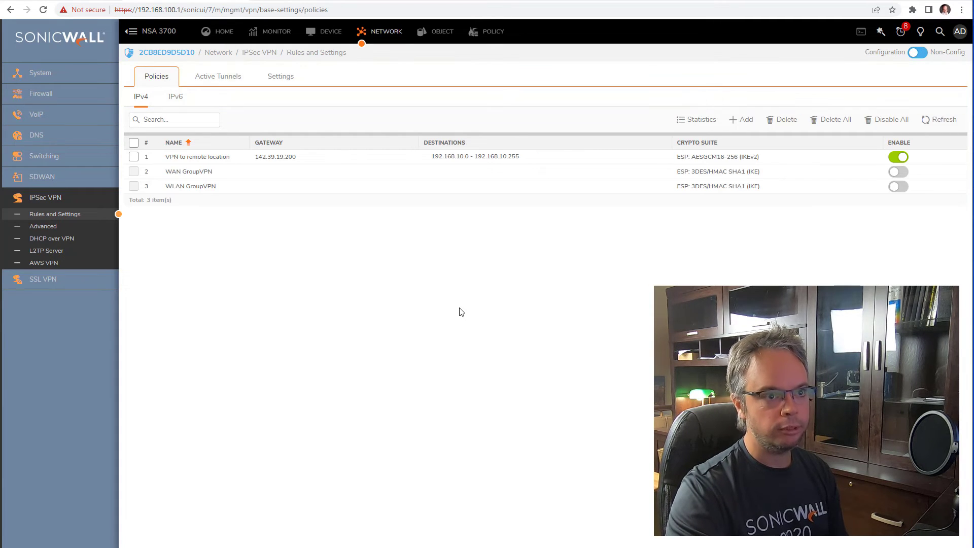
- Refresh the TZ 470W's VPN policy list to check whether the tunnel to HO is up
left_click(943, 122)
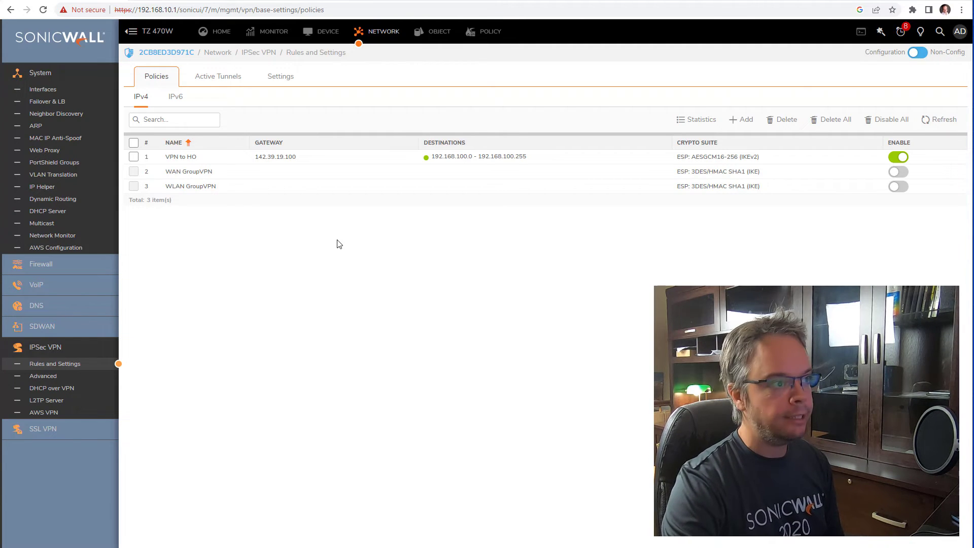
- Switch X1 WAN from static 142.39.19.200 to DHCP and accept the management warning
left_click(41, 91)
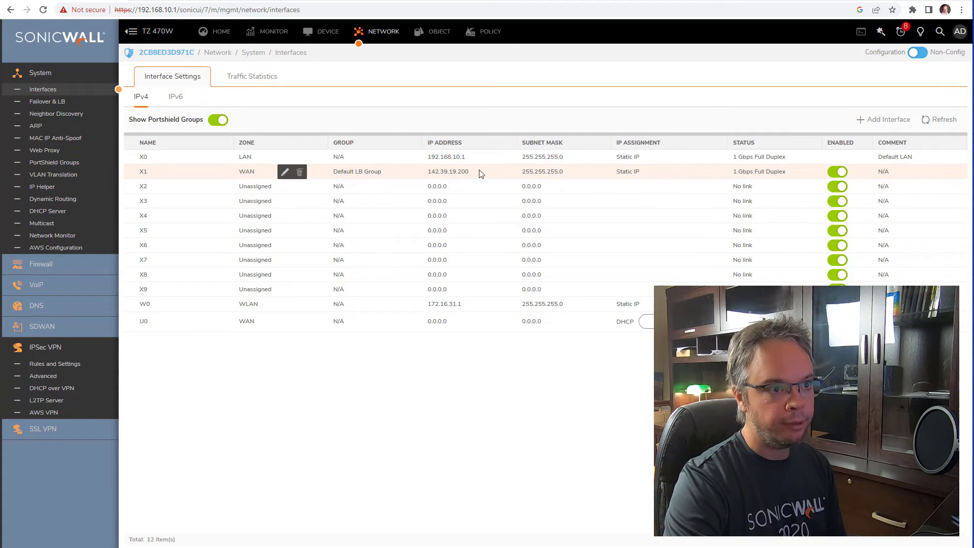
left_click(655, 172)
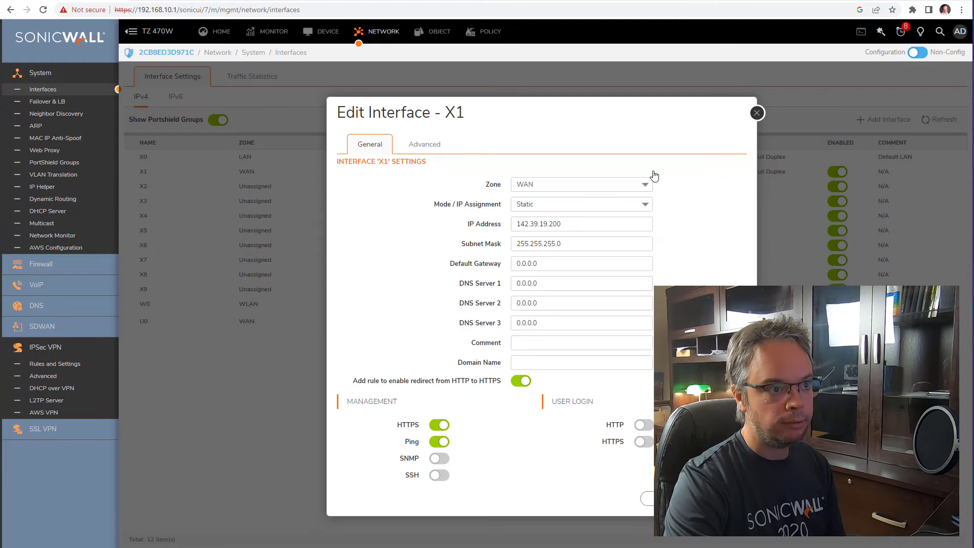
left_click(563, 204)
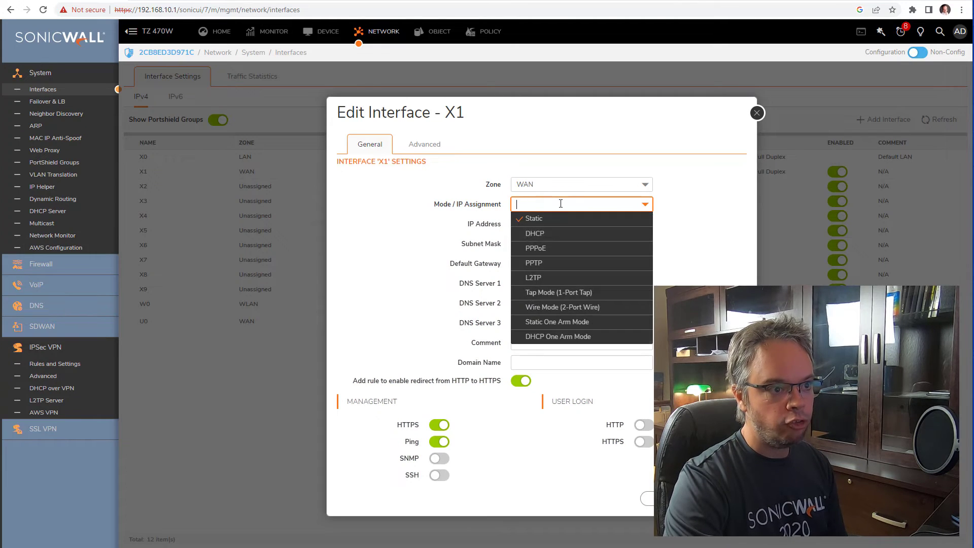
left_click(567, 235)
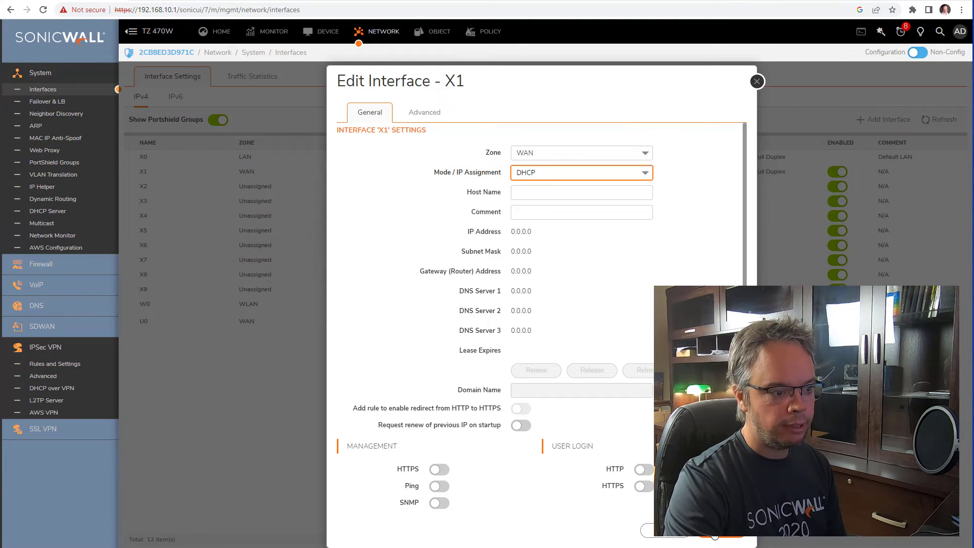
left_click(714, 533)
left_click(588, 106)
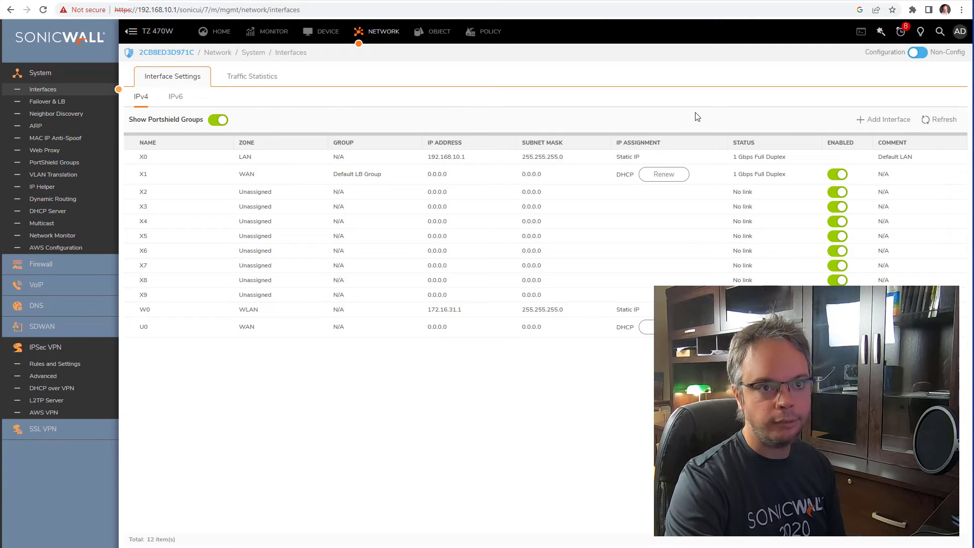
- Renew X1's DHCP lease to obtain 142.39.19.59, then return to the IPsec VPN policies list
left_click(664, 175)
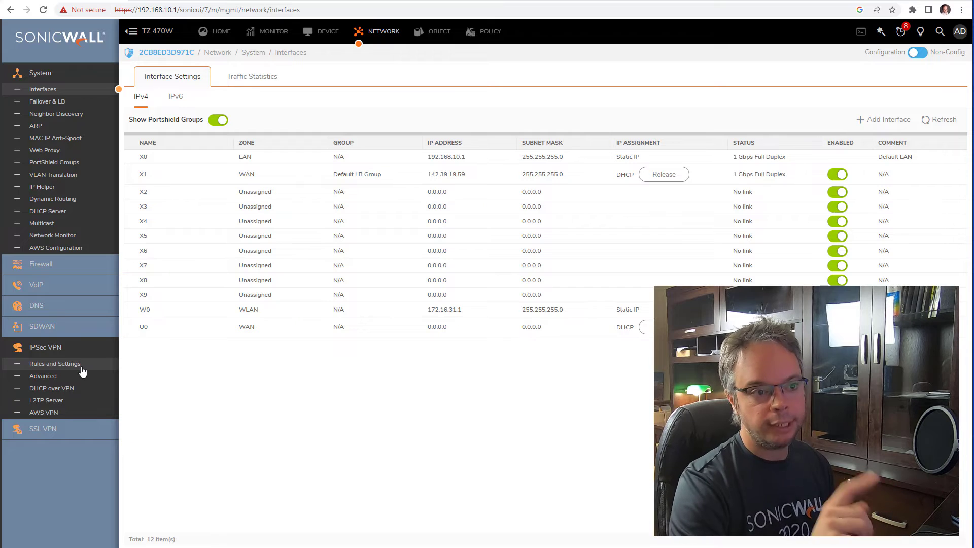
left_click(55, 365)
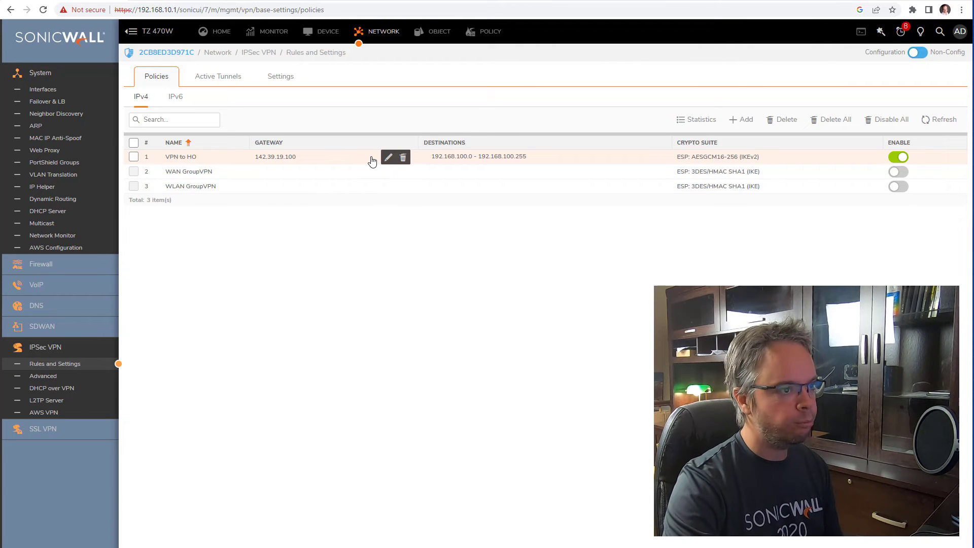
- Edit the VPN to HO policy, showing Local IKE ID 142.39.19.200 and peer 142.39.19.100
left_click(388, 157)
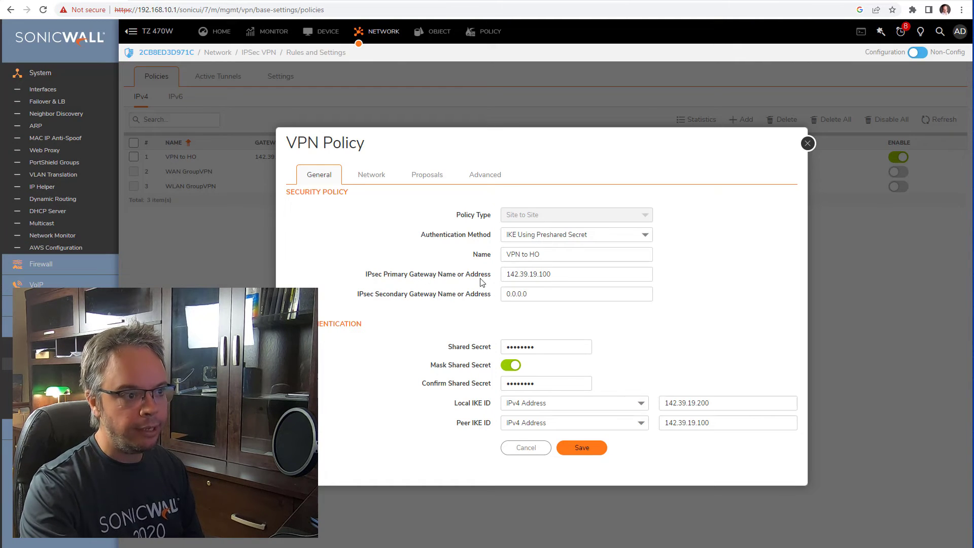
- Review the 142.39.19.100 gateway, shared secret and 142.39.19.200 local IKE ID, then list the Local IKE ID types
left_click_drag(554, 274, 483, 276)
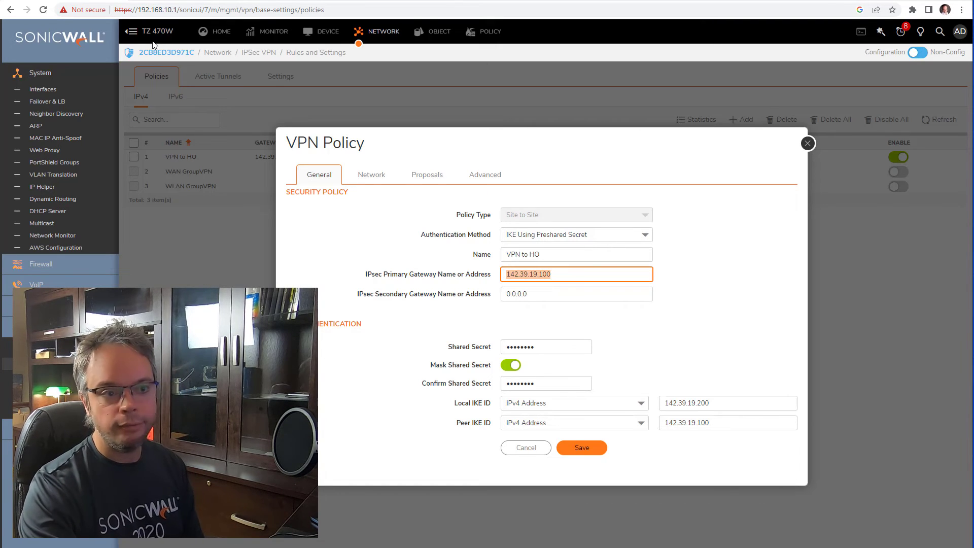
left_click(587, 276)
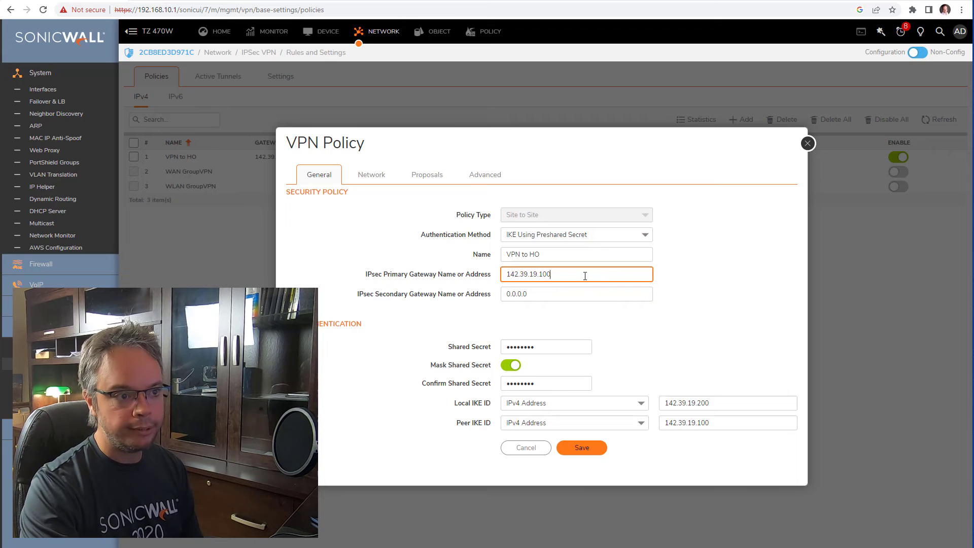
left_click_drag(587, 276, 464, 275)
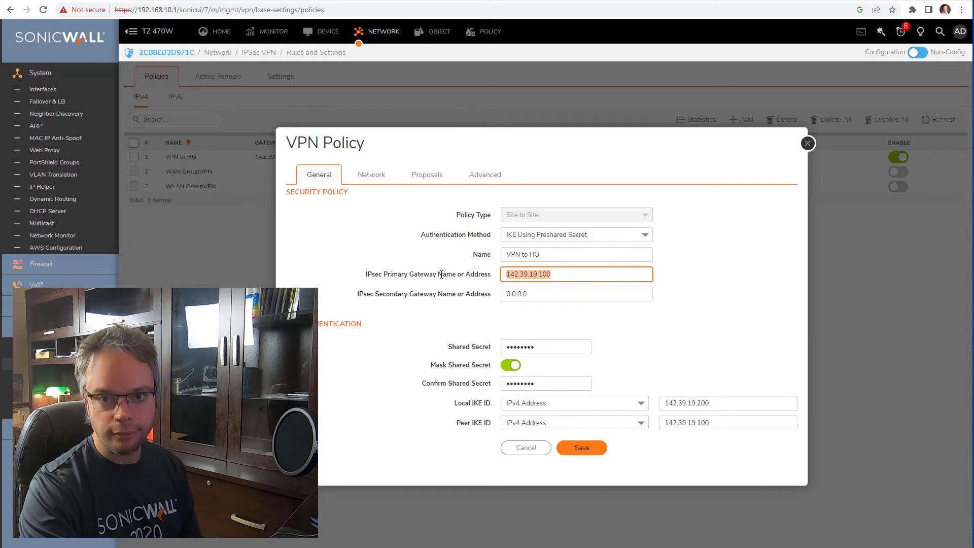
left_click(587, 276)
left_click_drag(587, 276, 458, 277)
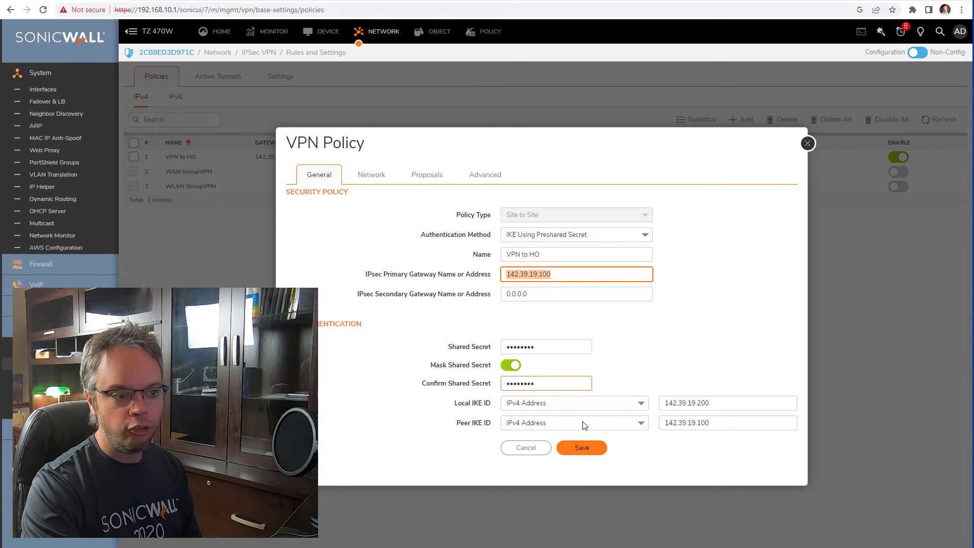
left_click(510, 366)
left_click(510, 367)
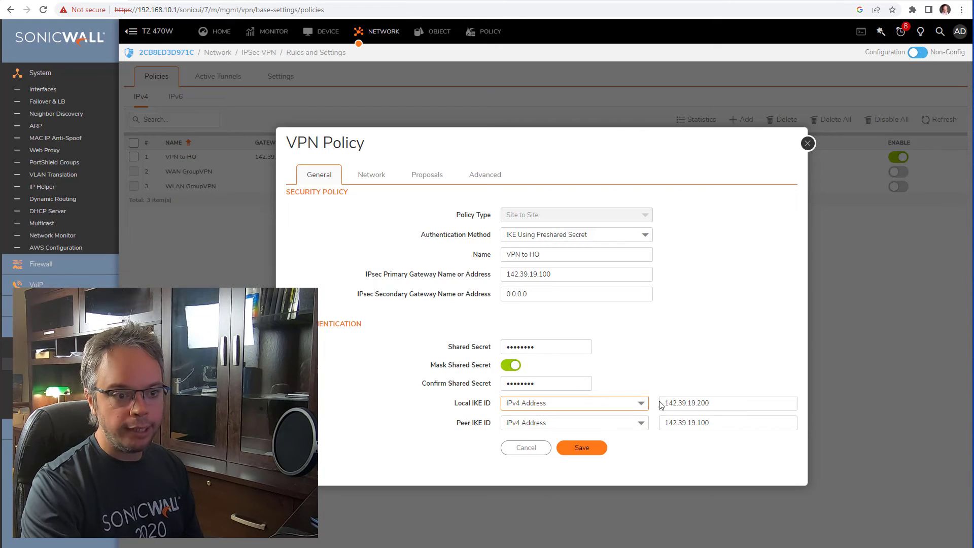
left_click_drag(735, 402, 662, 403)
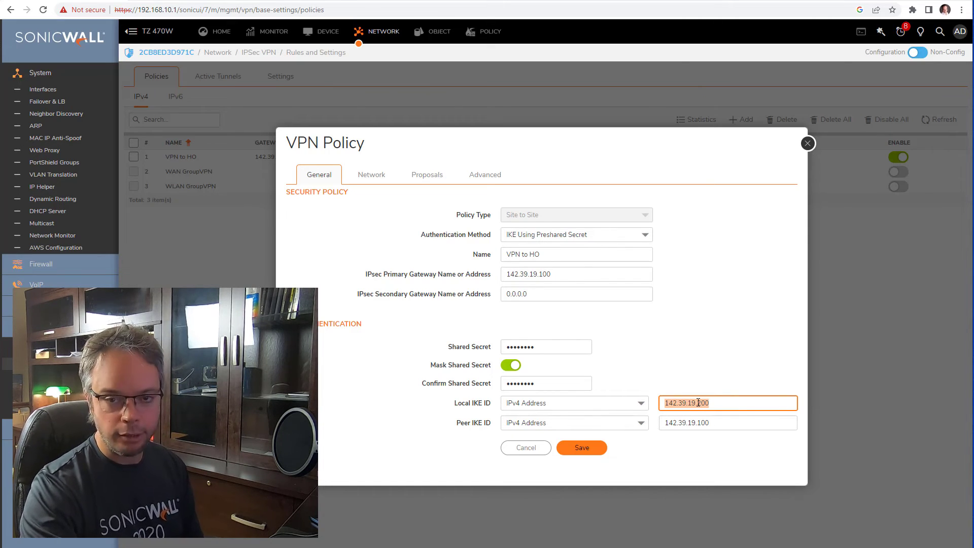
left_click(607, 406)
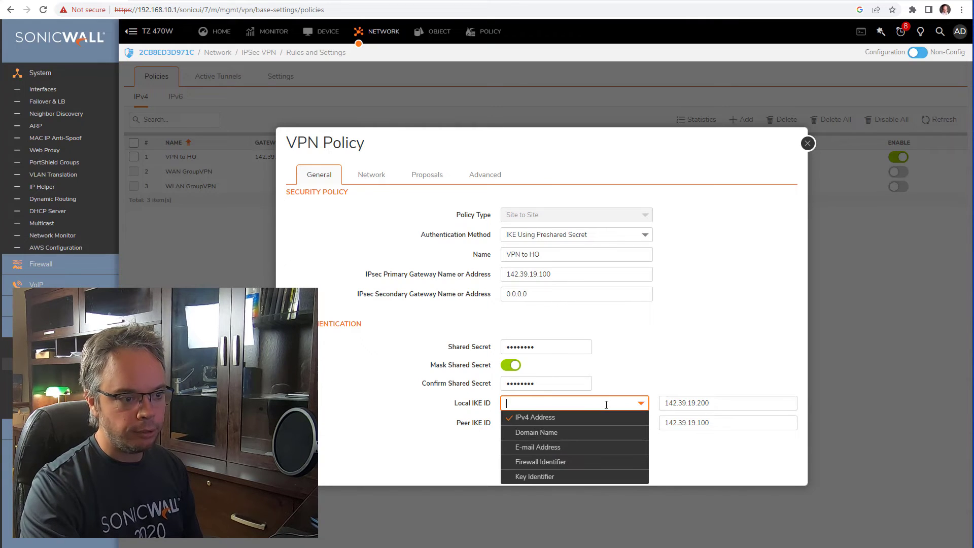
- Set both IKE ID types to Firewall Identifier, entering ROfirewall as local and HOfirewall as peer
left_click(562, 461)
left_click(556, 422)
left_click(556, 481)
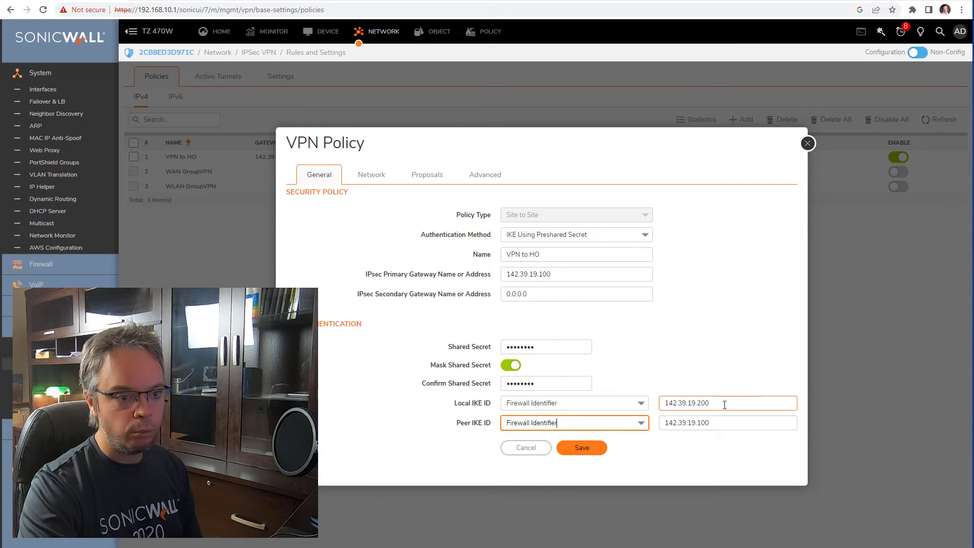
left_click_drag(726, 402, 554, 396)
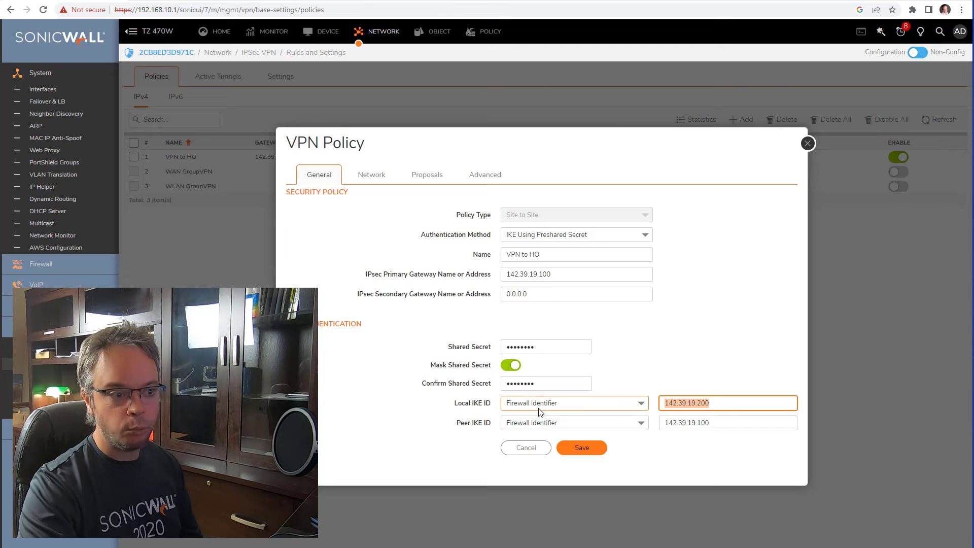
type("R")
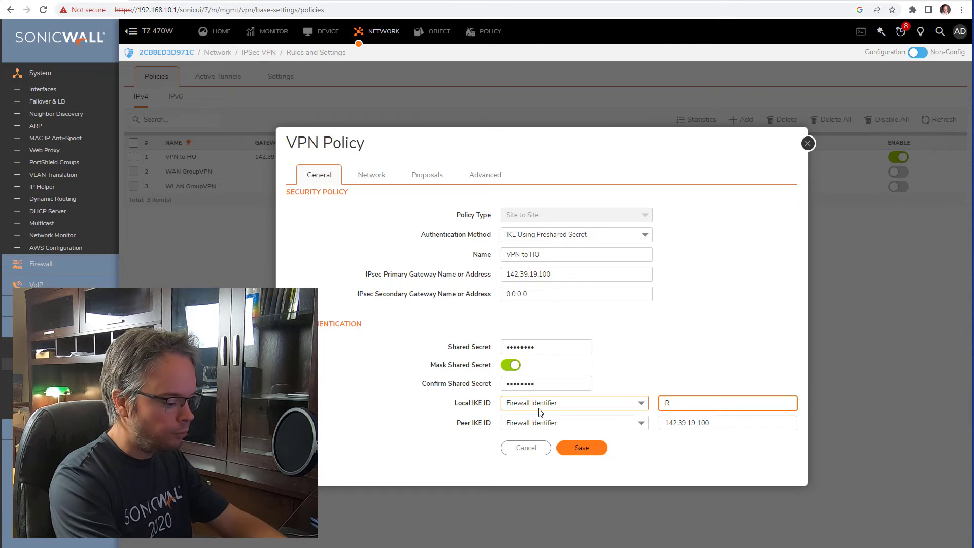
type("Ofirewall")
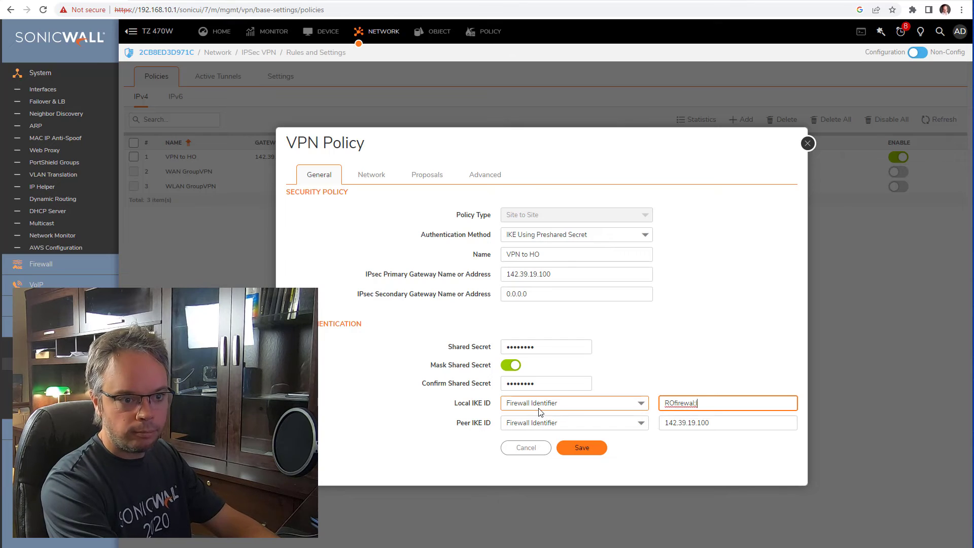
type("l")
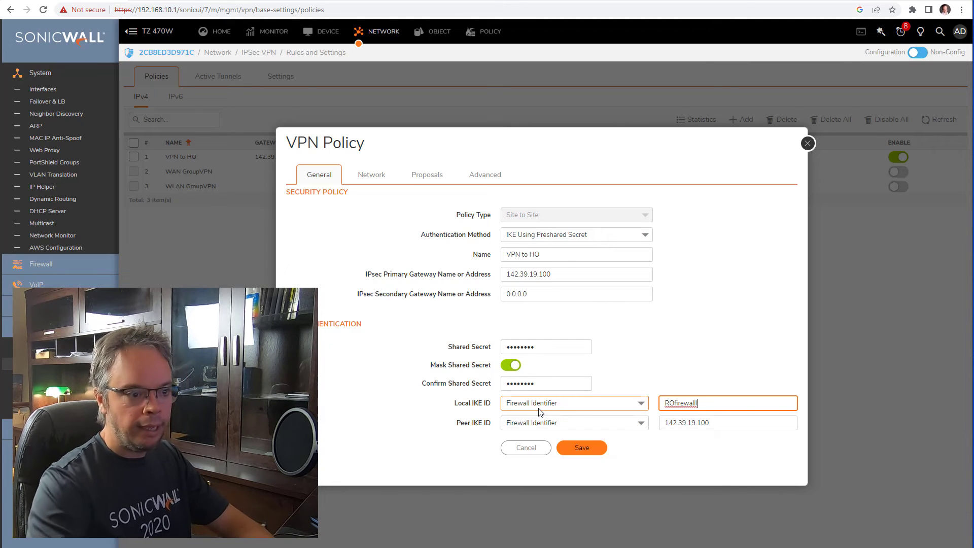
key("BackSpace")
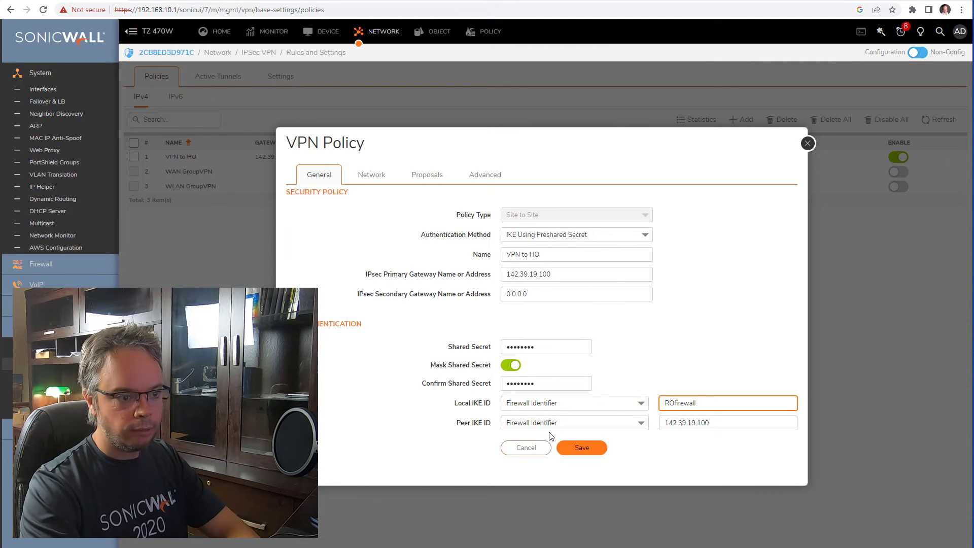
key("Tab")
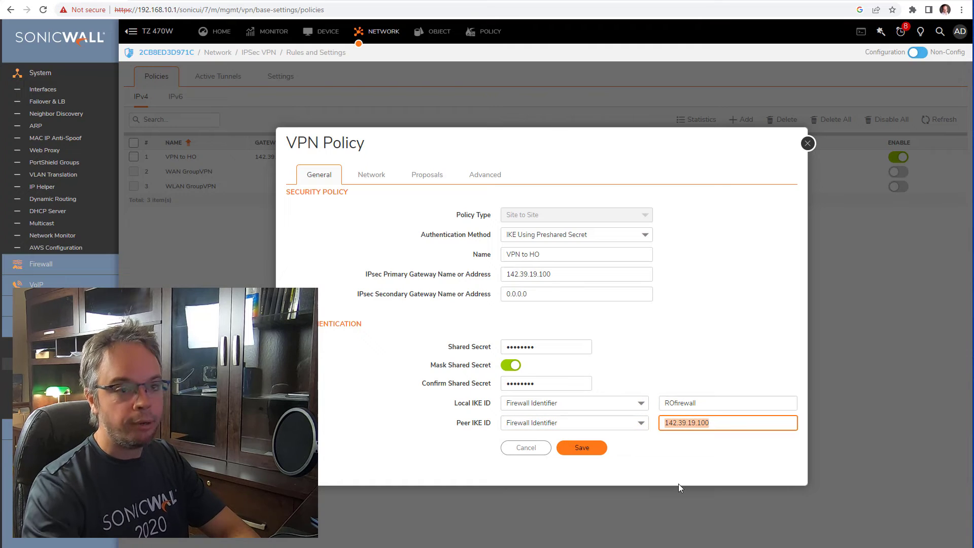
type("HO")
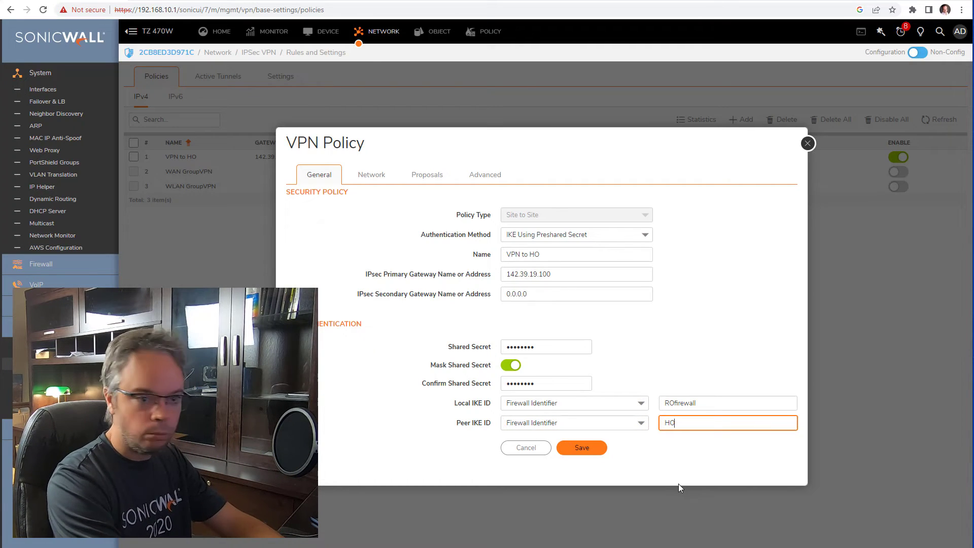
type("firewall")
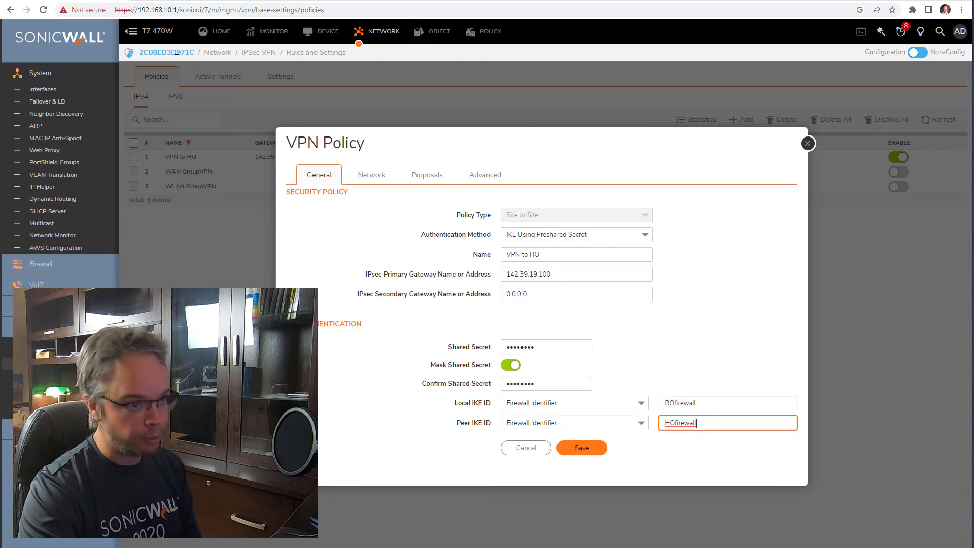
- Highlight the 142.39.19.100 gateway and both IKE ID values, and show the shared secret unmasked
left_click(545, 273)
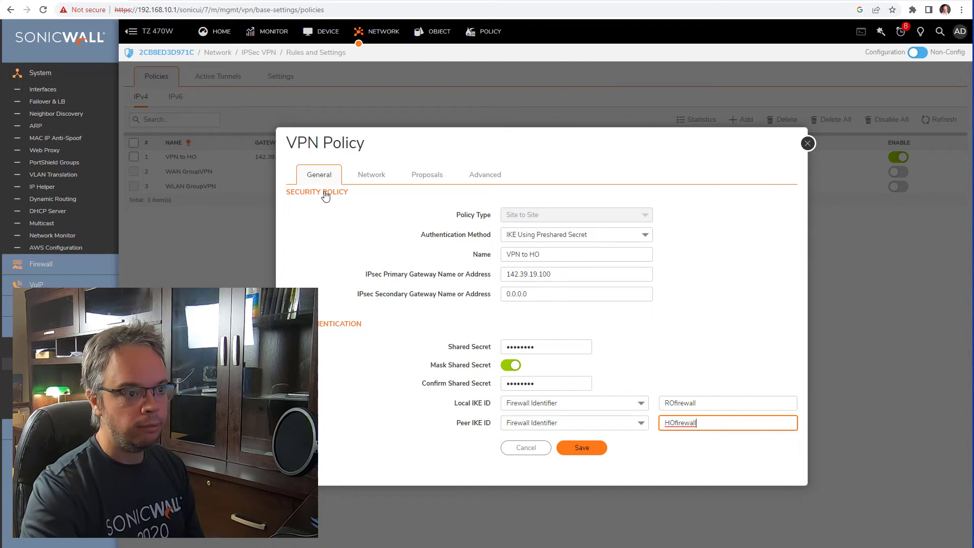
left_click_drag(566, 274, 475, 273)
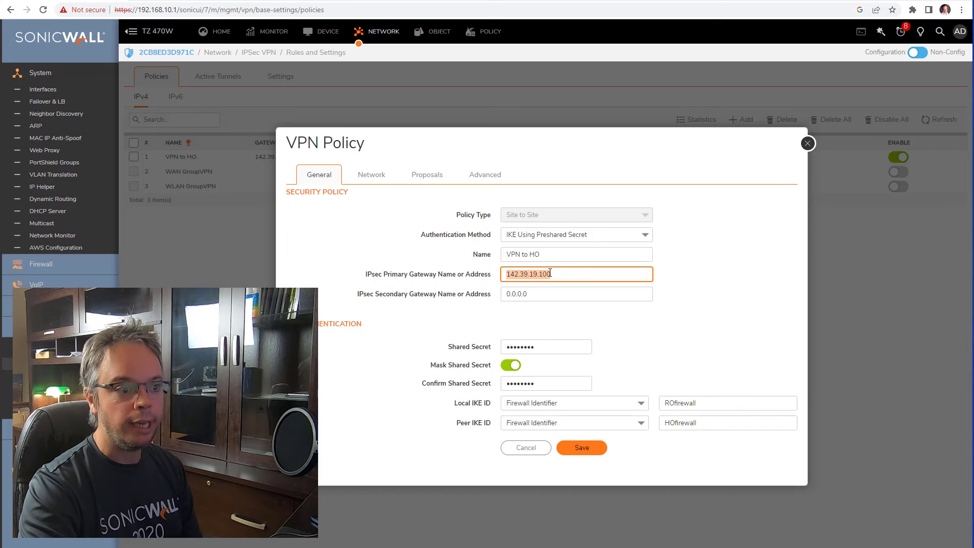
double_click(733, 404)
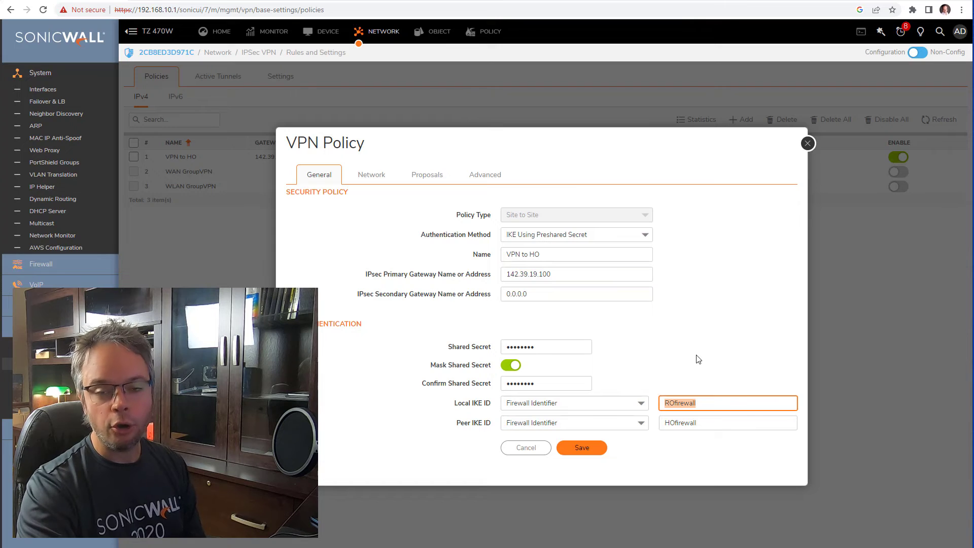
double_click(664, 424)
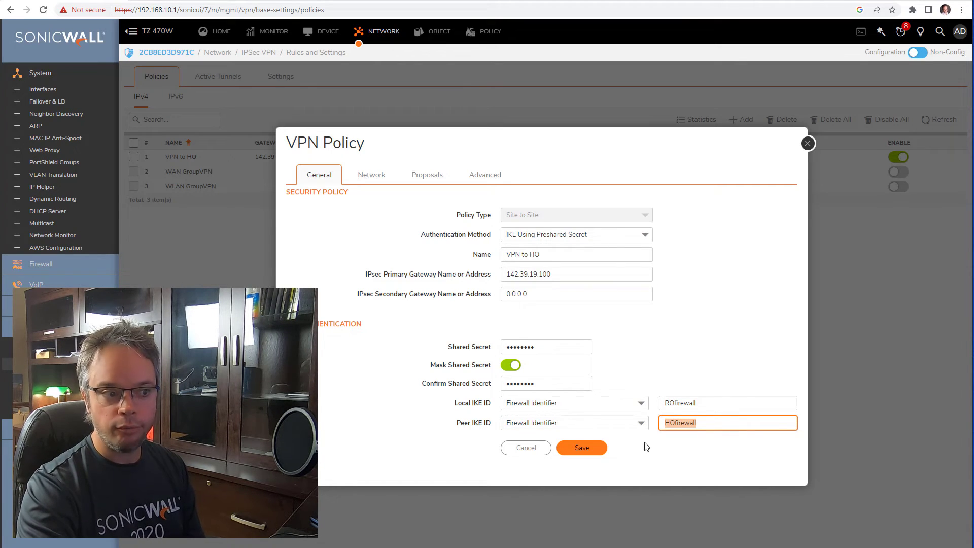
left_click(513, 365)
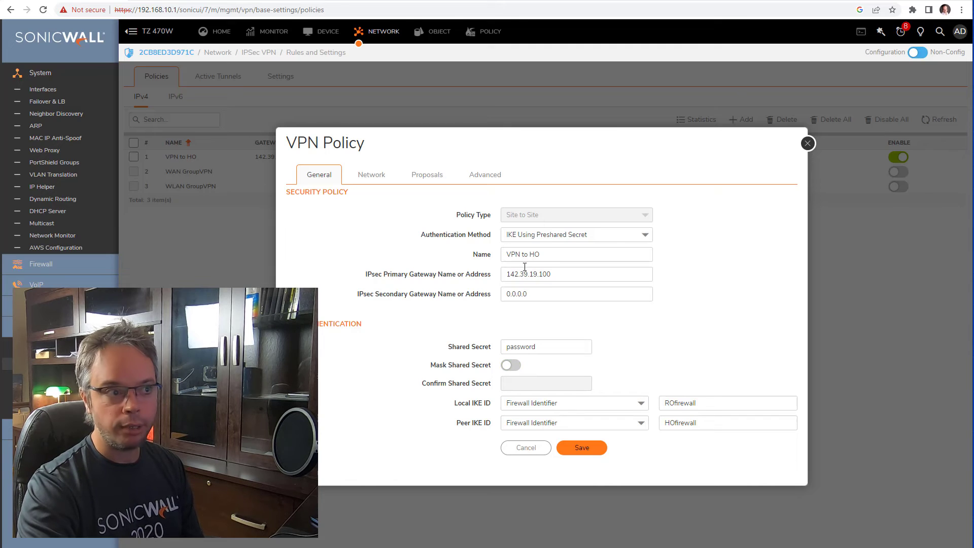
- Compare the Proposals settings with the ROfirewall/HOfirewall IKE IDs, then mask the shared secret again
left_click(427, 175)
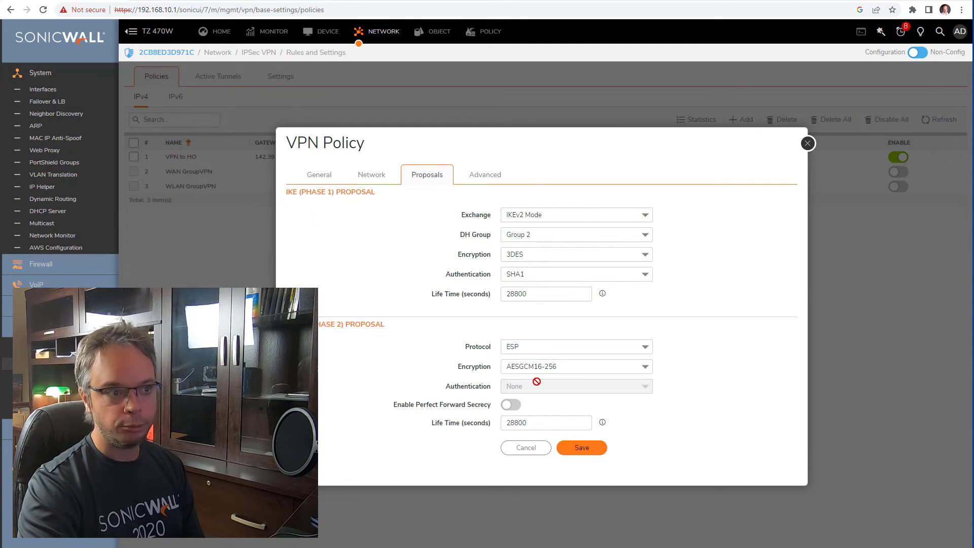
left_click(318, 177)
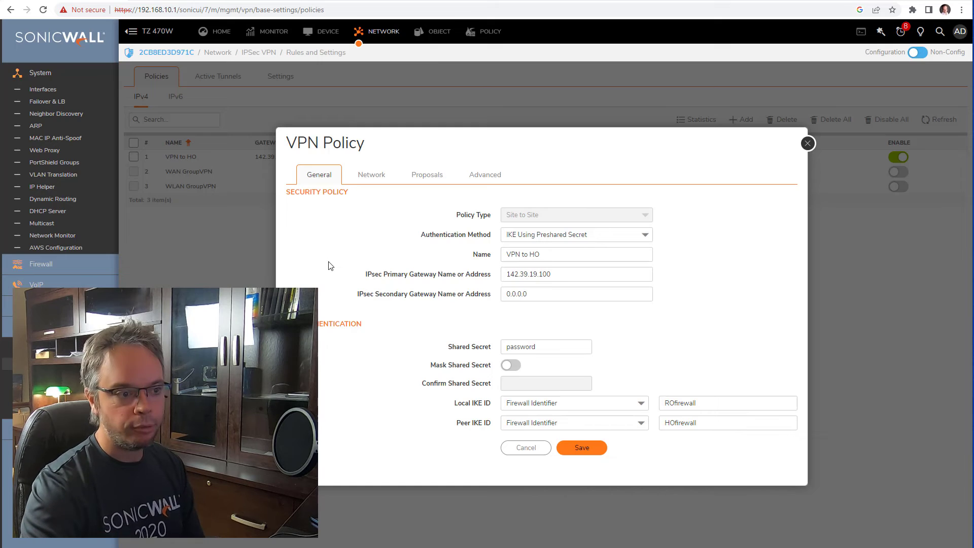
left_click(700, 403)
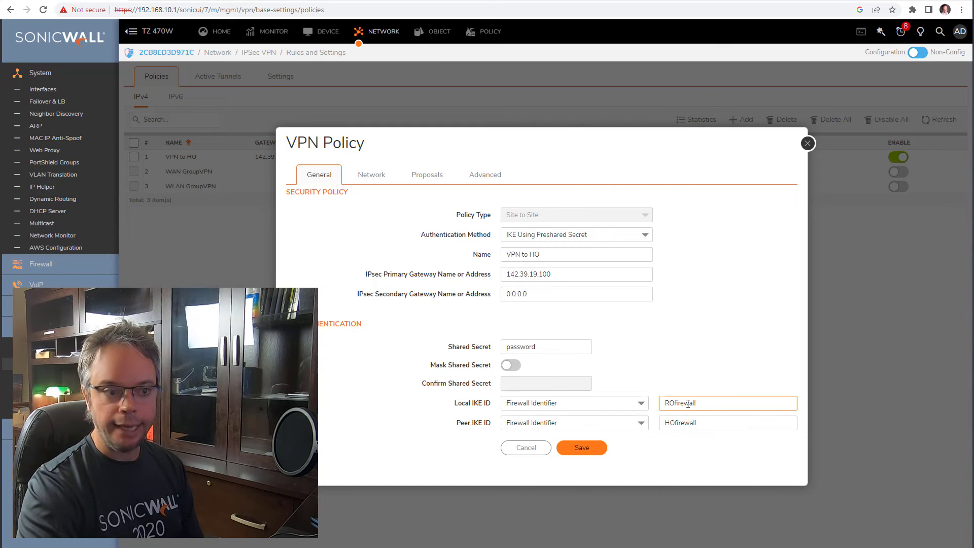
left_click(687, 423)
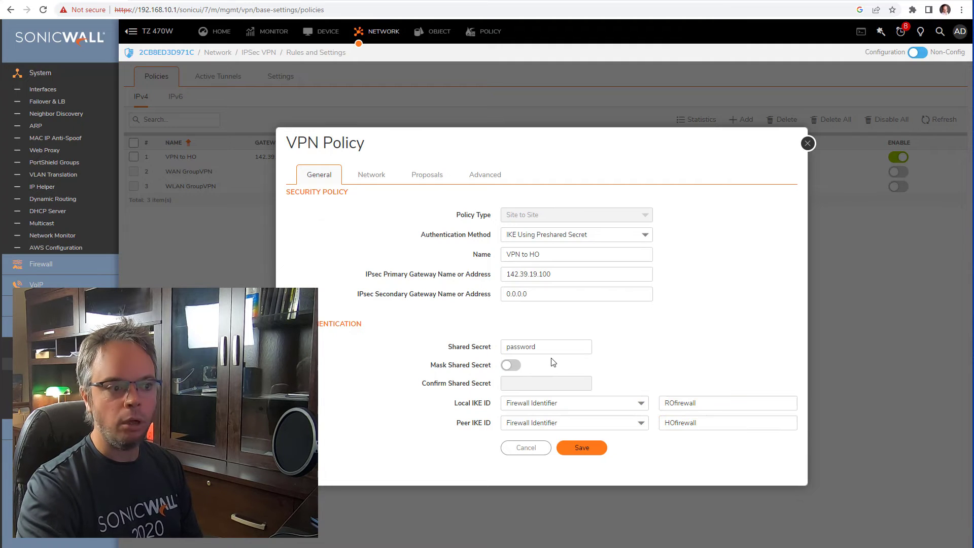
left_click(434, 179)
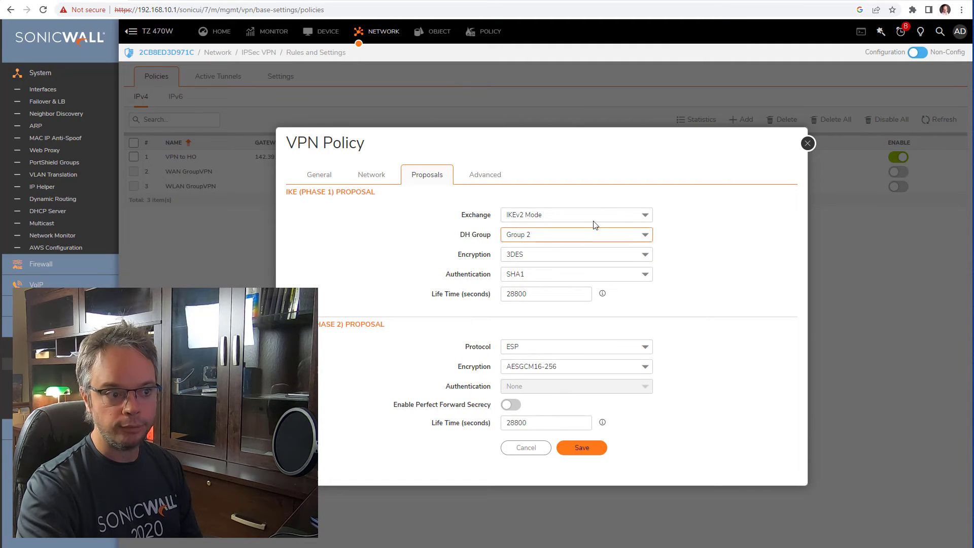
left_click(305, 176)
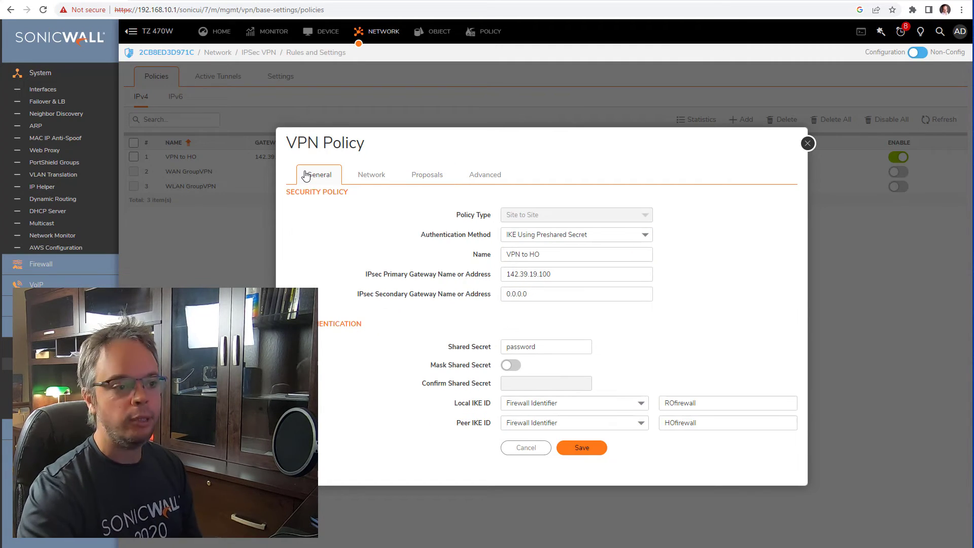
left_click_drag(511, 254, 591, 254)
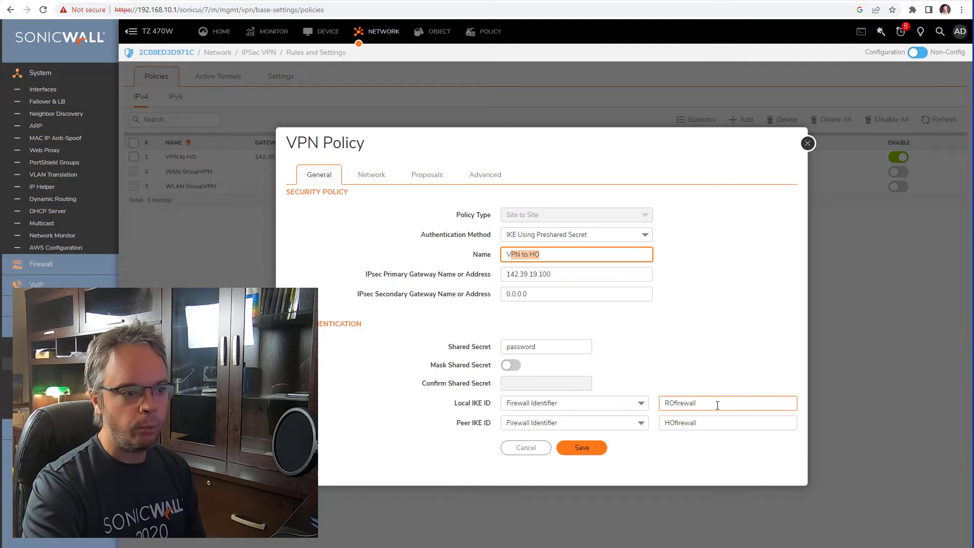
left_click(511, 364)
- Change IKE Phase 1 encryption from 3DES to AES-128 and save the VPN to HO policy
left_click(426, 175)
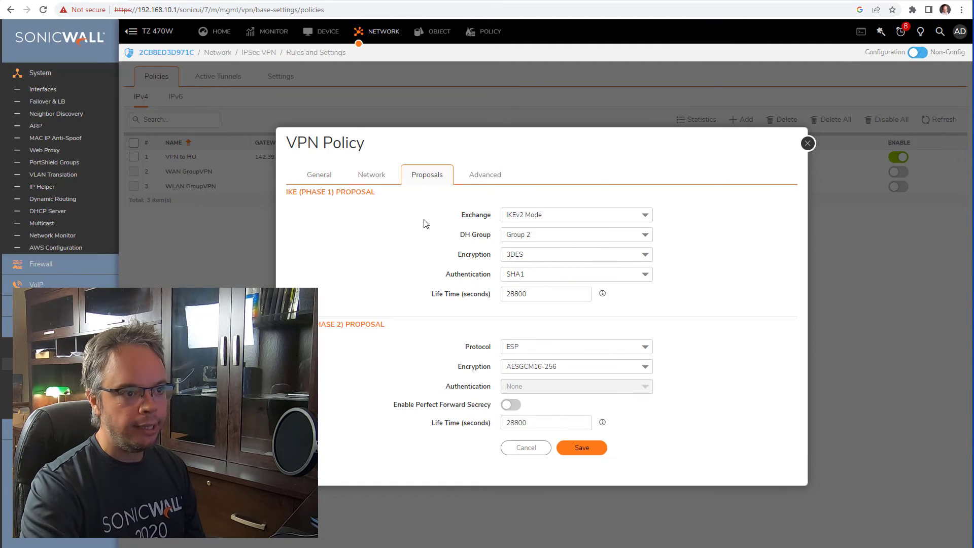
left_click(534, 254)
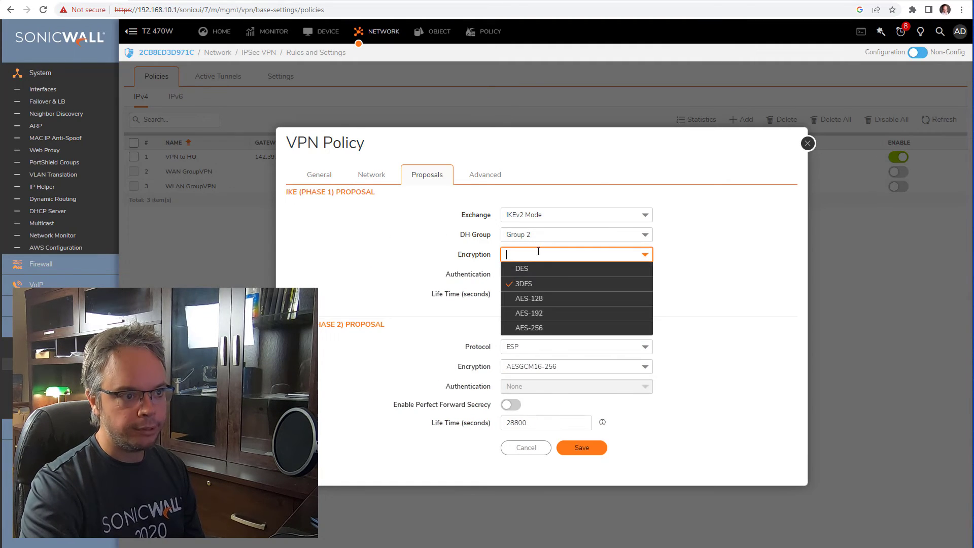
left_click(555, 303)
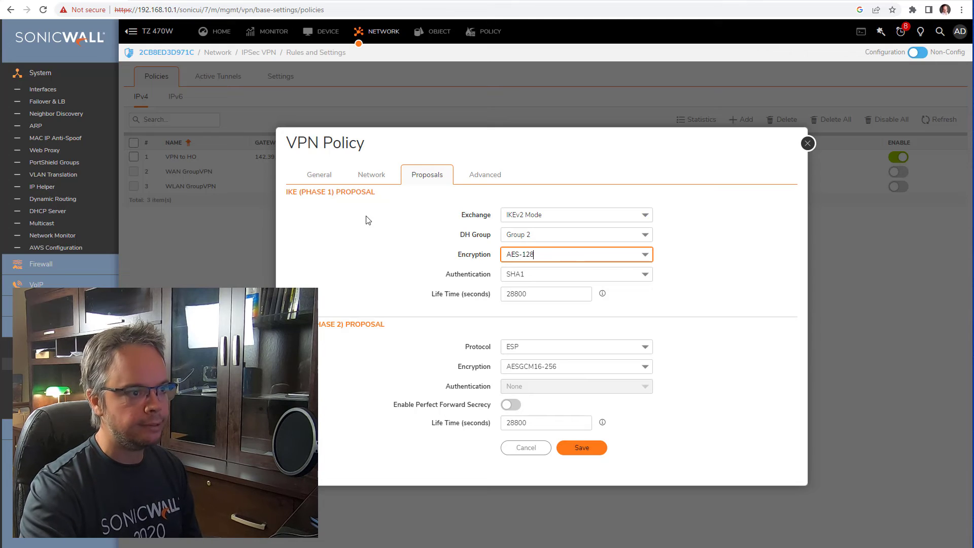
left_click(320, 176)
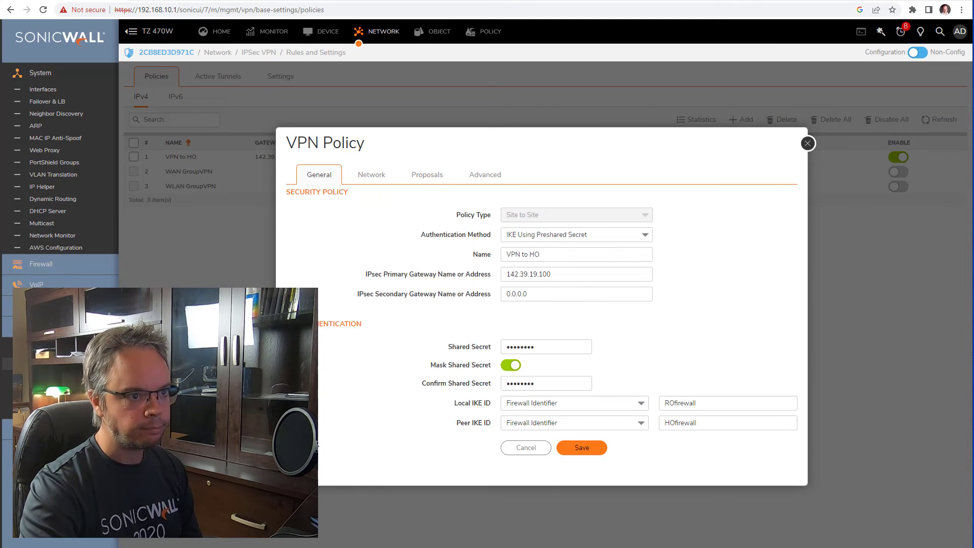
left_click(578, 449)
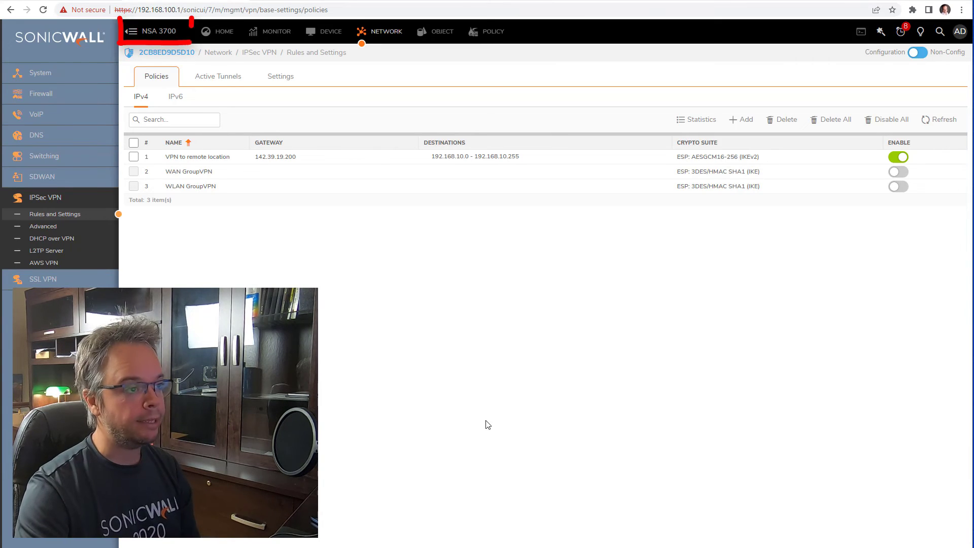
- Edit the VPN to remote location policy and replace its primary gateway 142.39.19.200 with 0.0.0.0
mouse_move(375, 164)
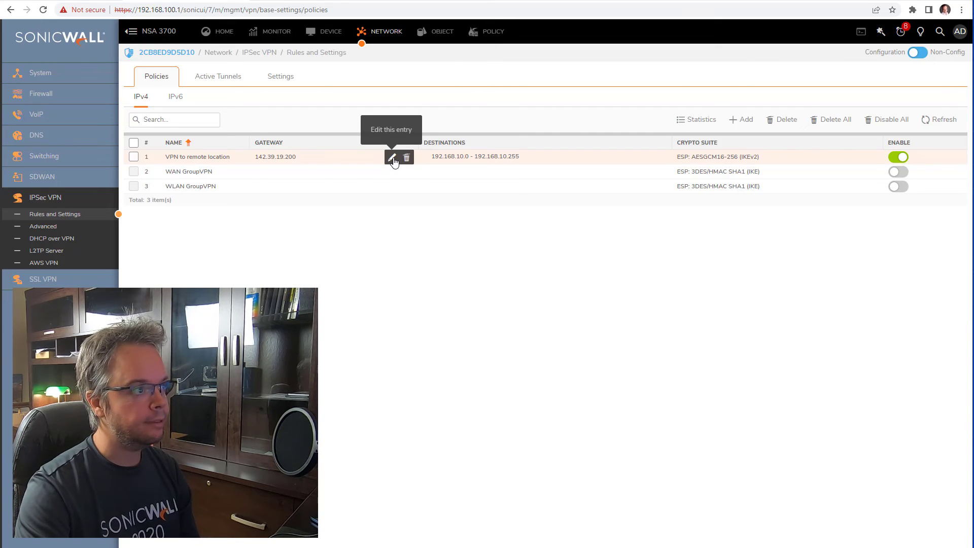
left_click(393, 159)
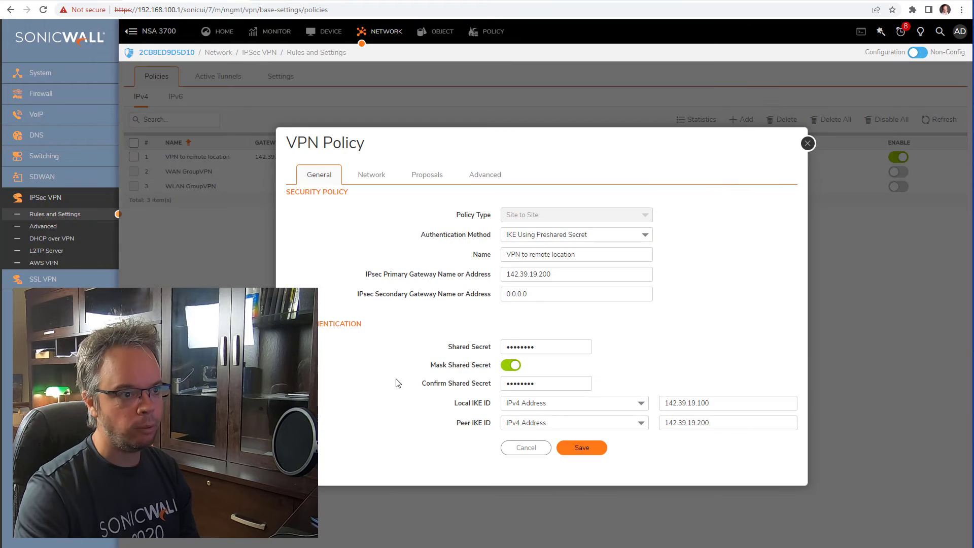
left_click_drag(555, 274, 356, 273)
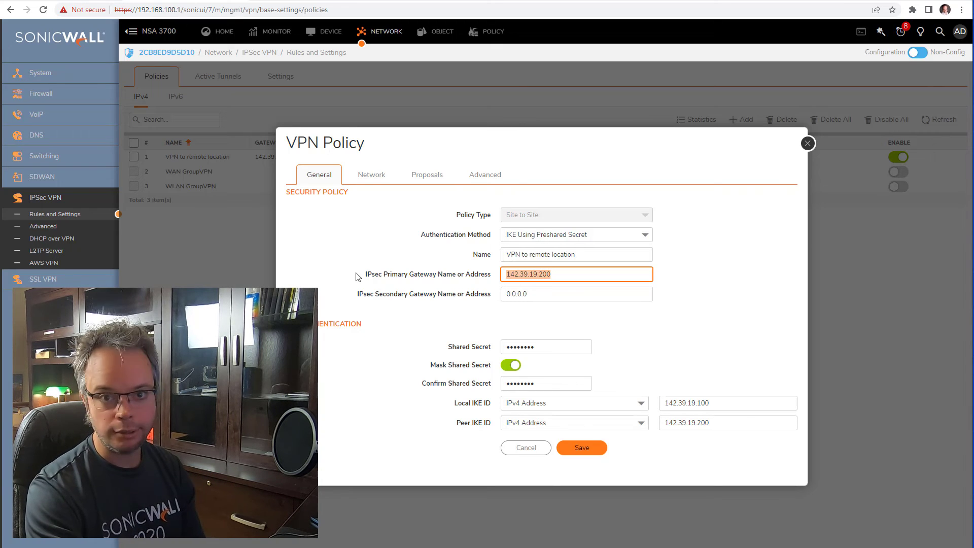
type("0.0.0.0")
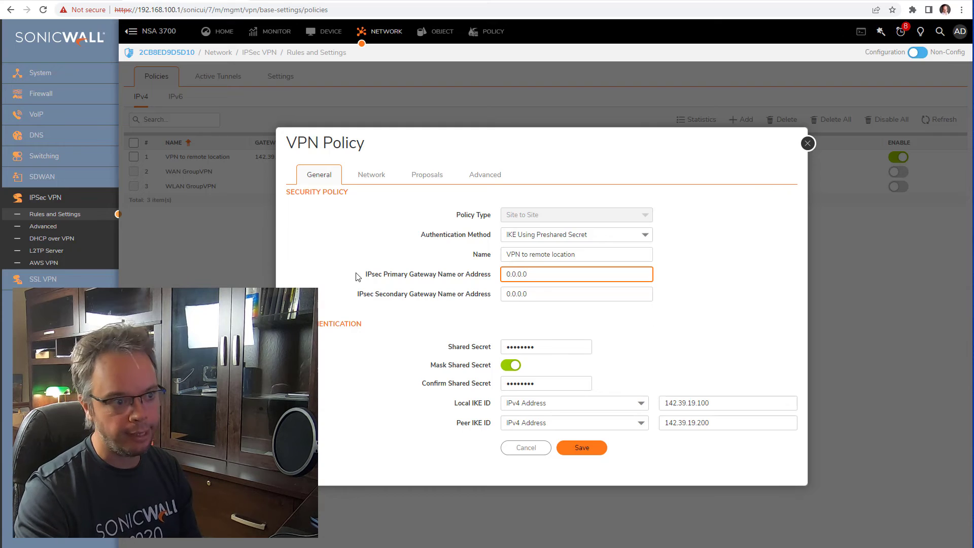
- Check the shared secret, then bring up the Local IKE ID type choices
left_click(514, 369)
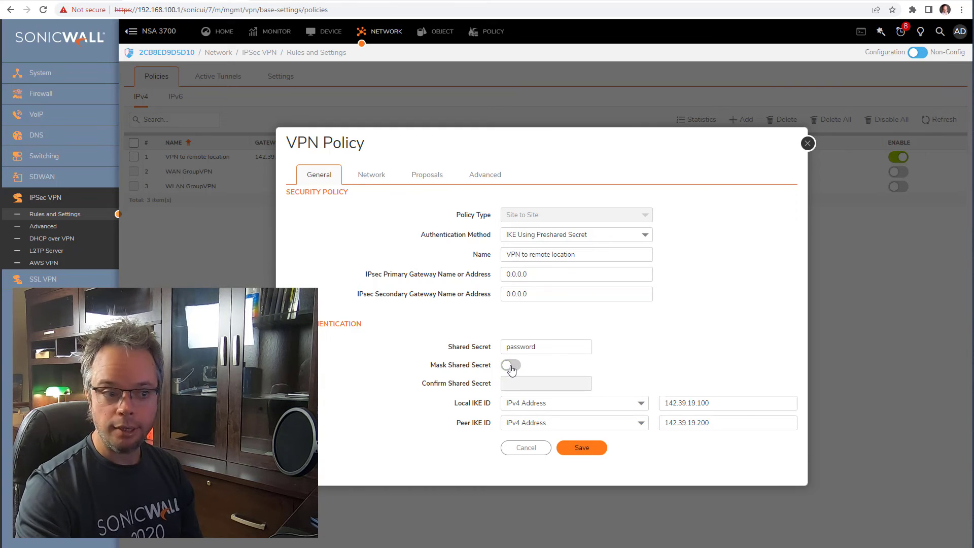
left_click(513, 369)
left_click(695, 404)
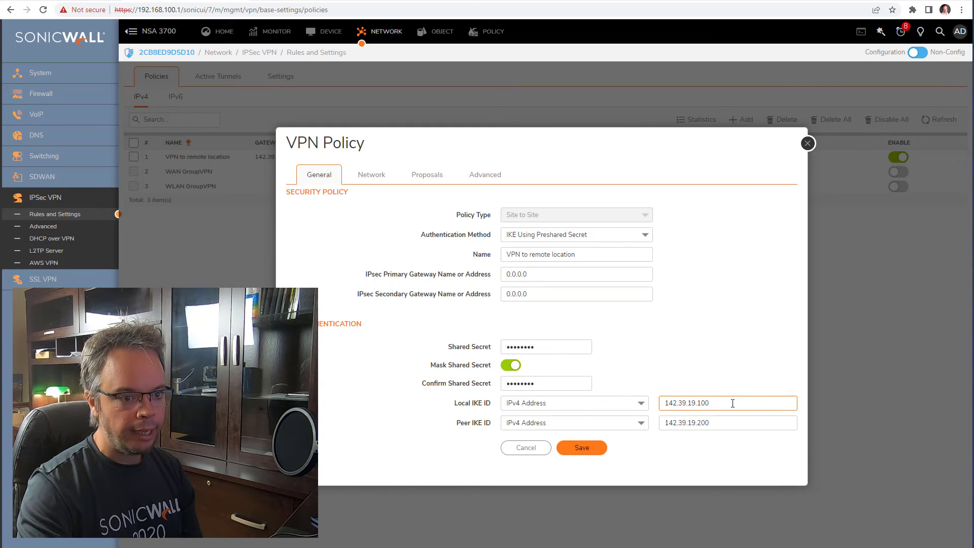
left_click(559, 404)
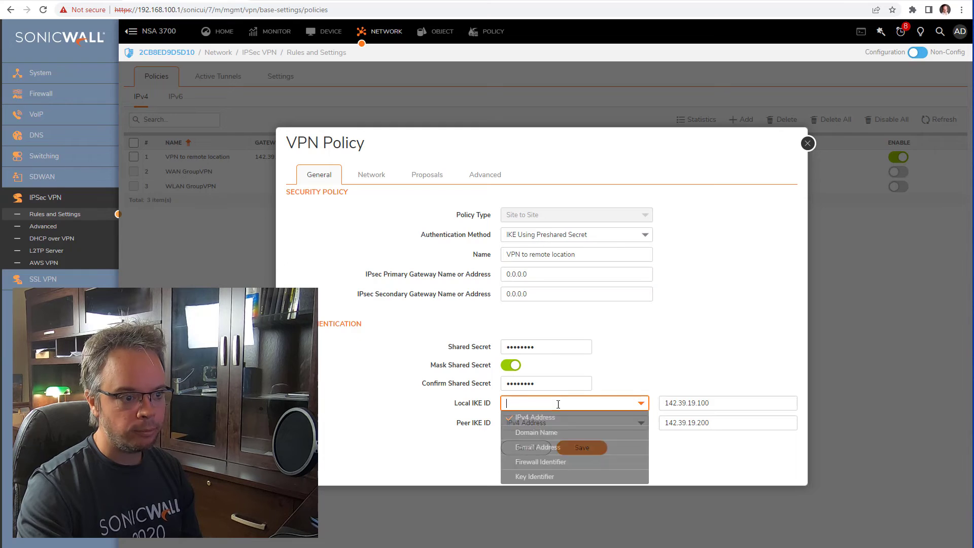
- Switch both IKE IDs to Firewall Identifier, with HOfirewall as local and ROfirewall as peer
left_click(426, 416)
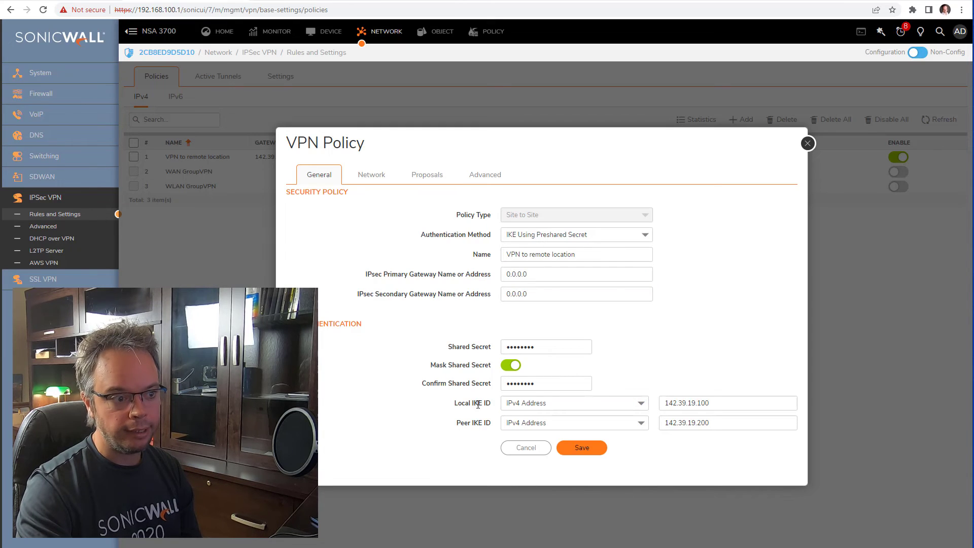
left_click(554, 404)
left_click(554, 461)
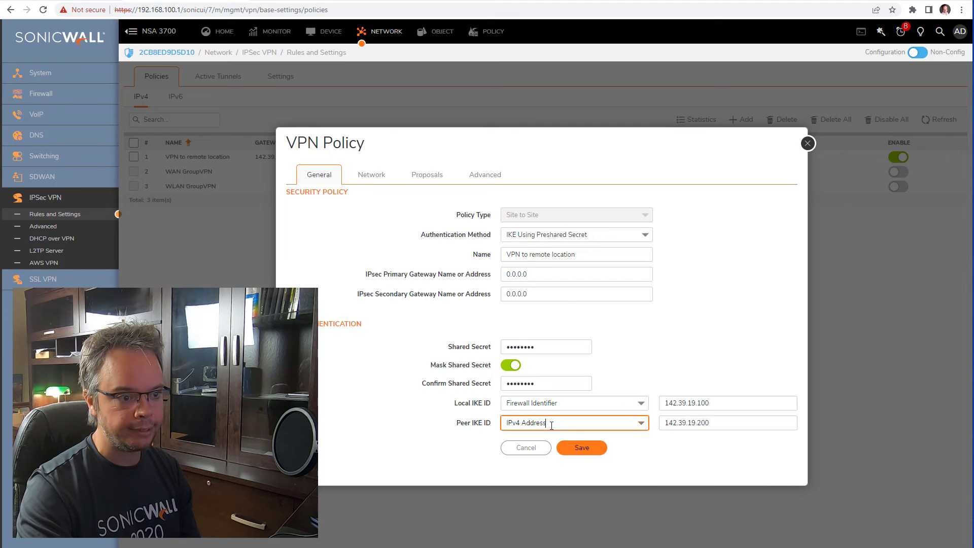
left_click(551, 425)
left_click(555, 482)
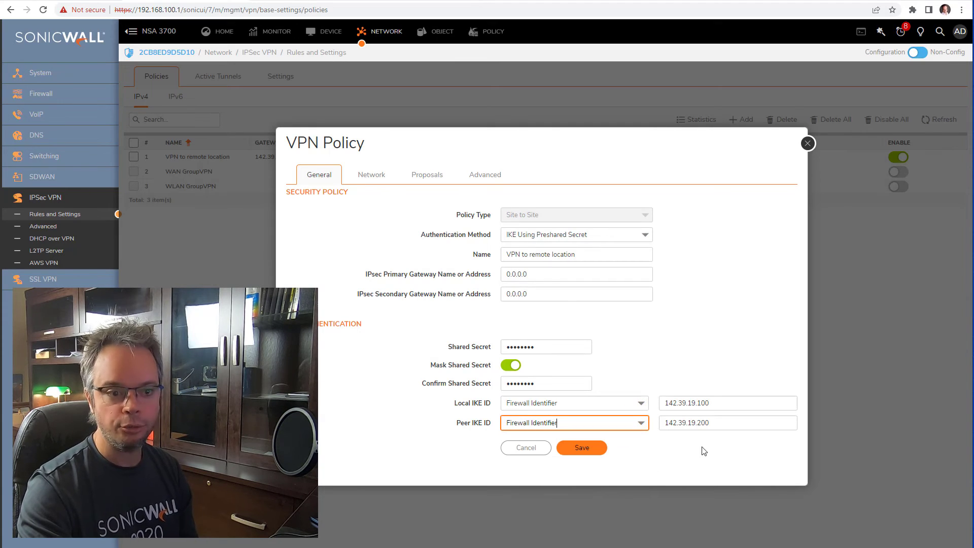
triple_click(723, 402)
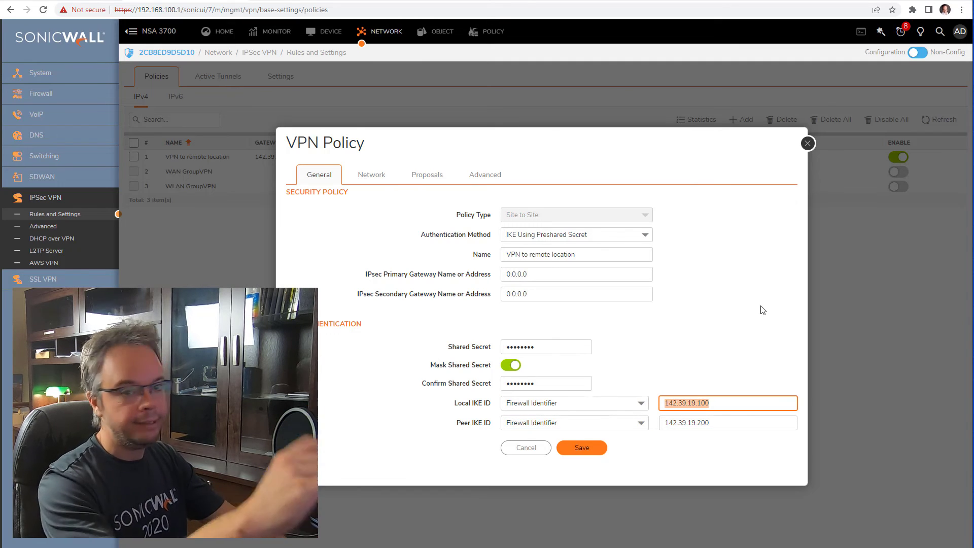
type("HQ")
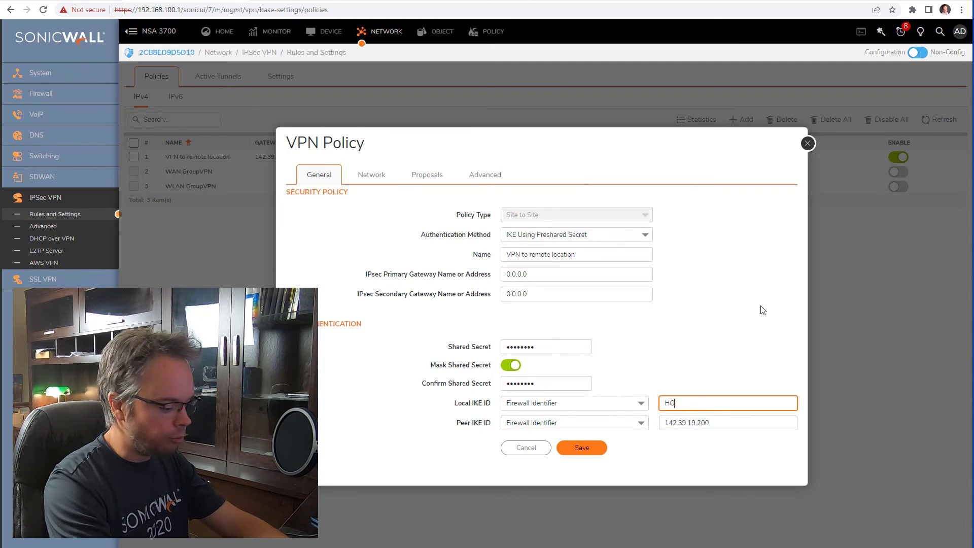
type("firewall")
key("Tab")
key("Tab")
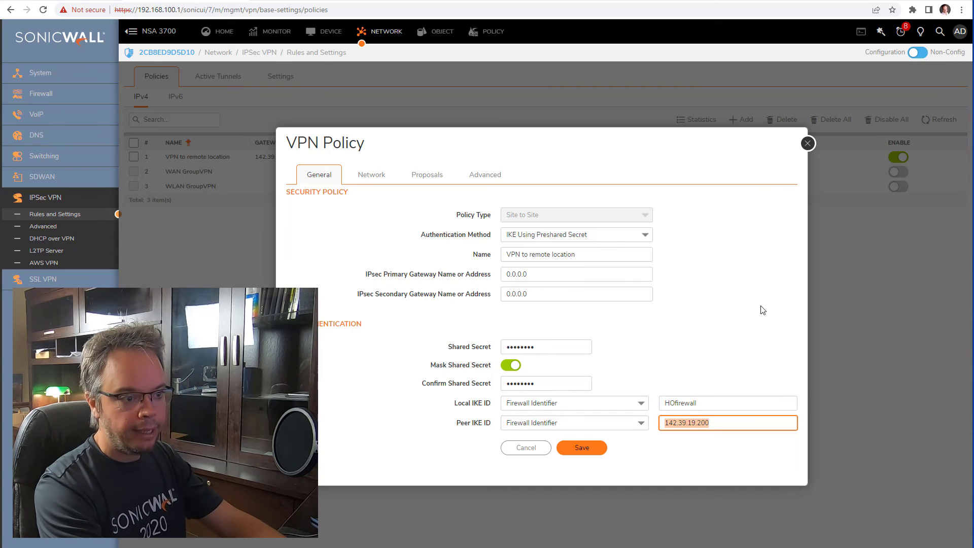
type("ROfirewall")
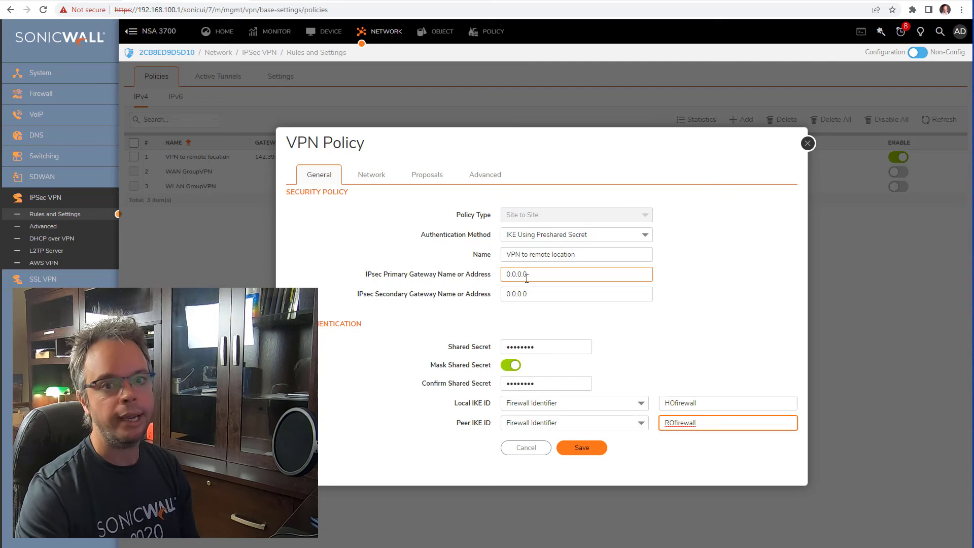
left_click_drag(532, 277, 467, 273)
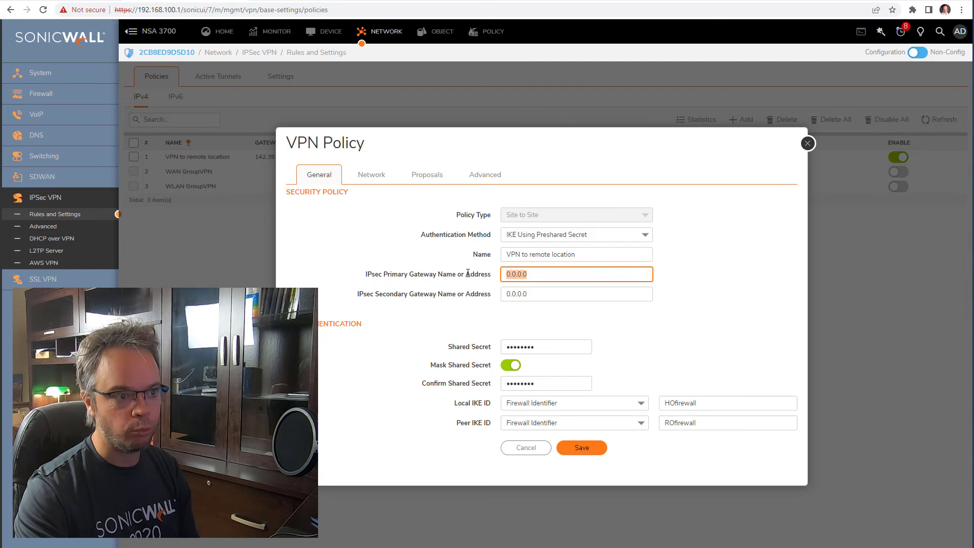
left_click(510, 367)
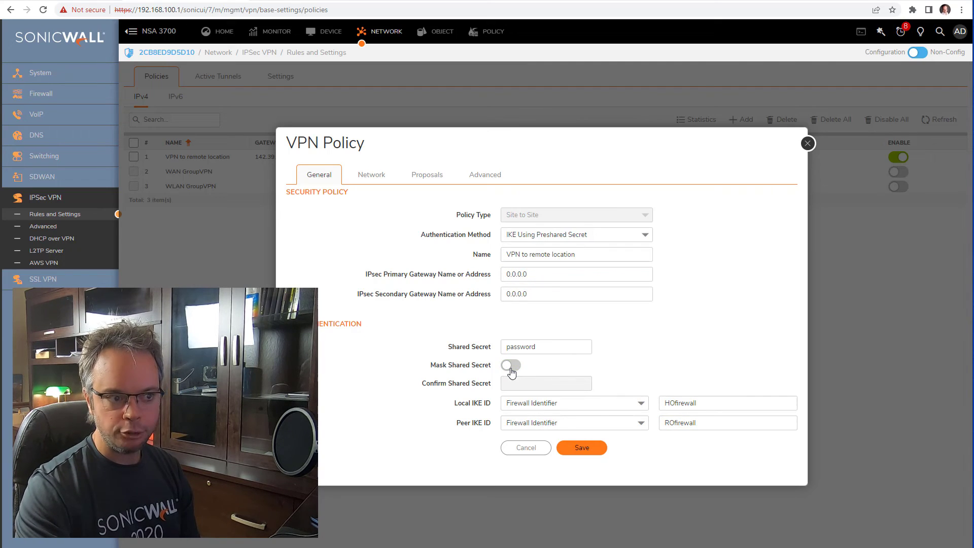
left_click(511, 366)
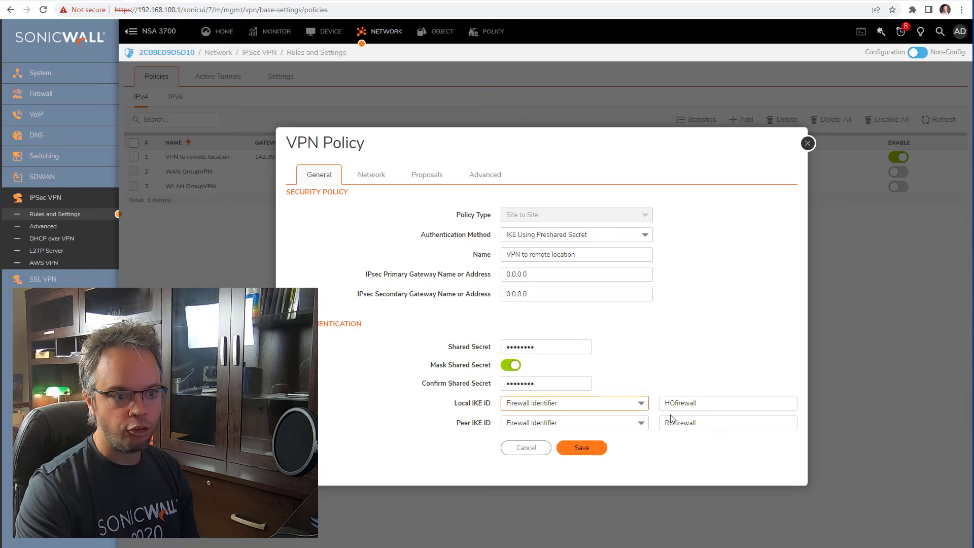
left_click(704, 405)
left_click(705, 418)
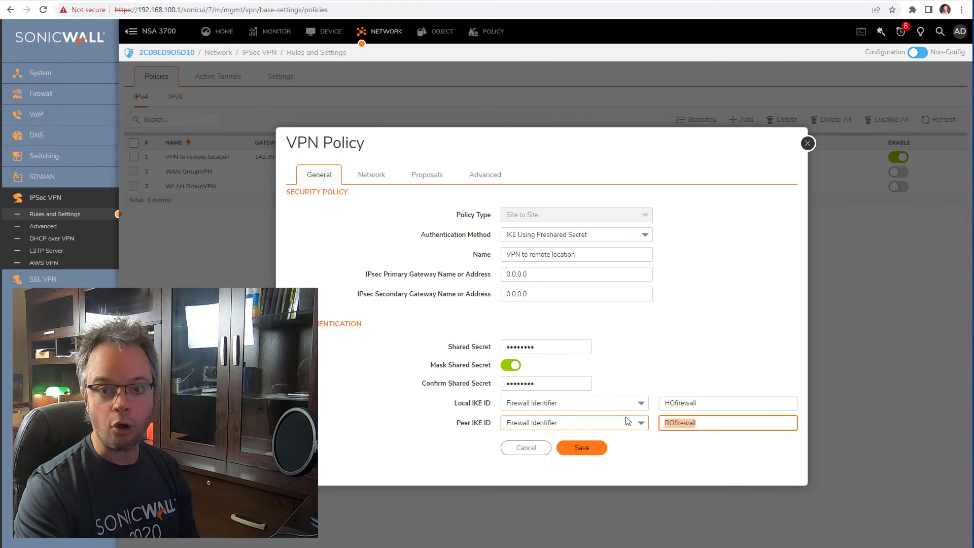
left_click(708, 401)
key("ctrl+a")
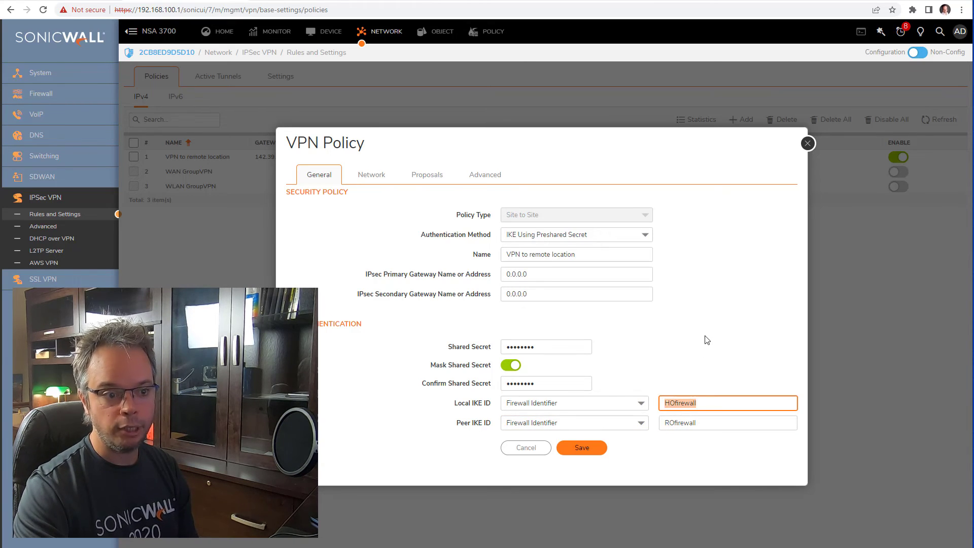
left_click(415, 177)
left_click(532, 423)
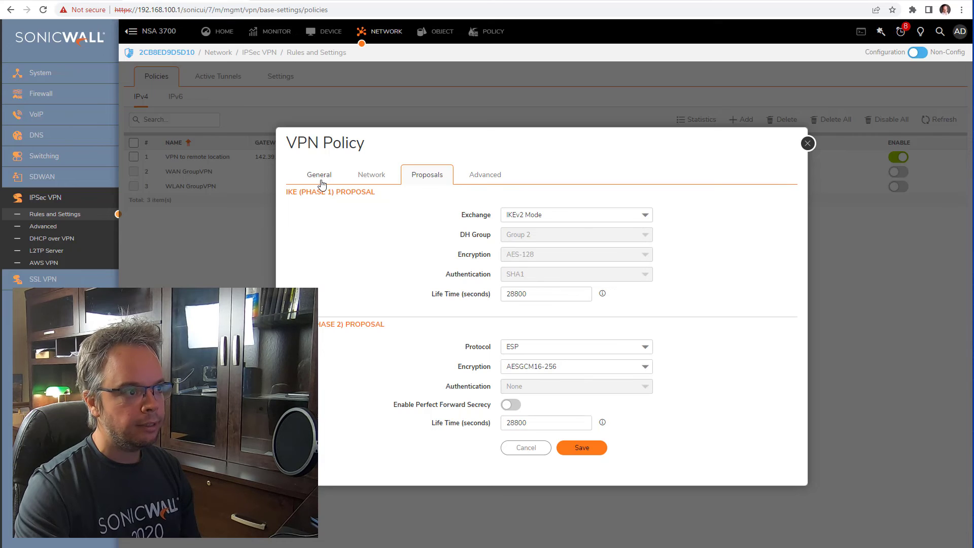
left_click(480, 179)
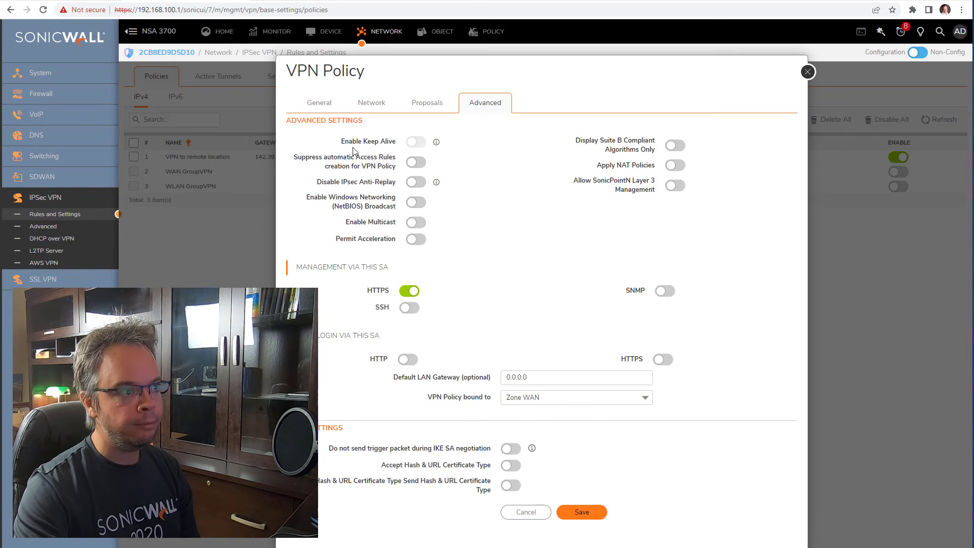
left_click_drag(348, 142, 409, 140)
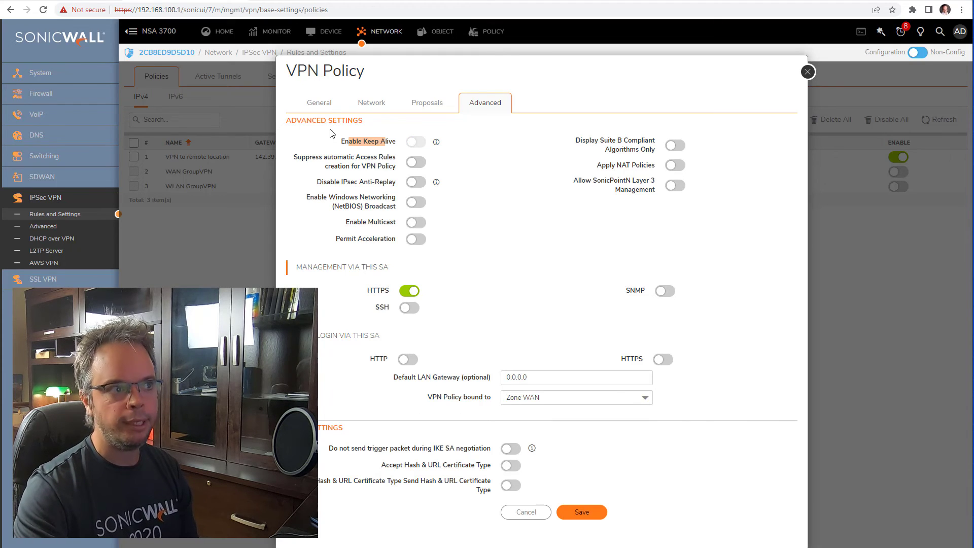
left_click(319, 102)
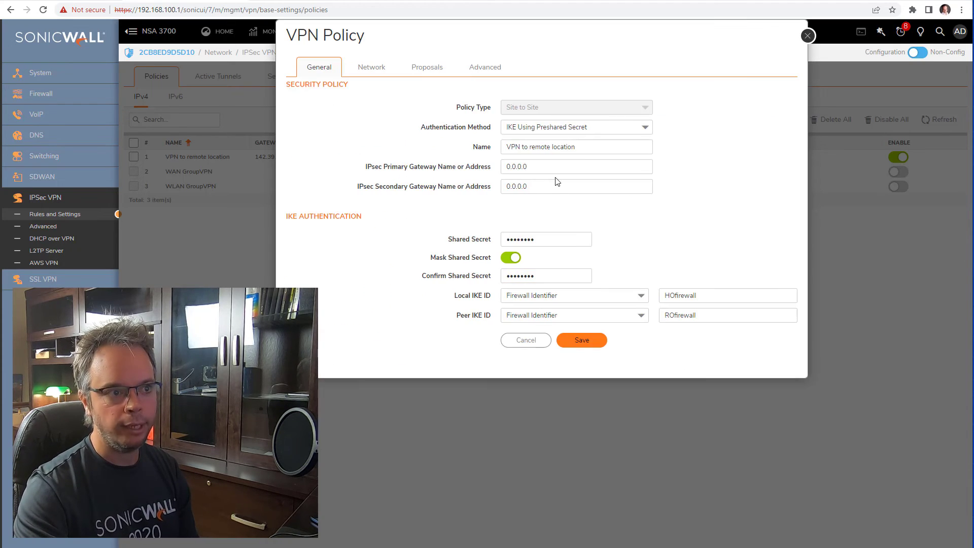
left_click_drag(555, 167, 326, 163)
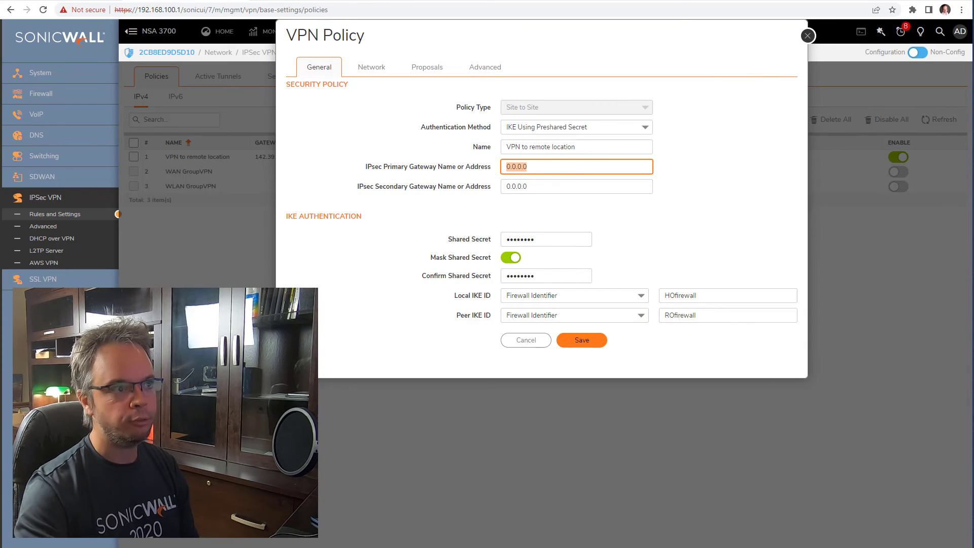
left_click(485, 67)
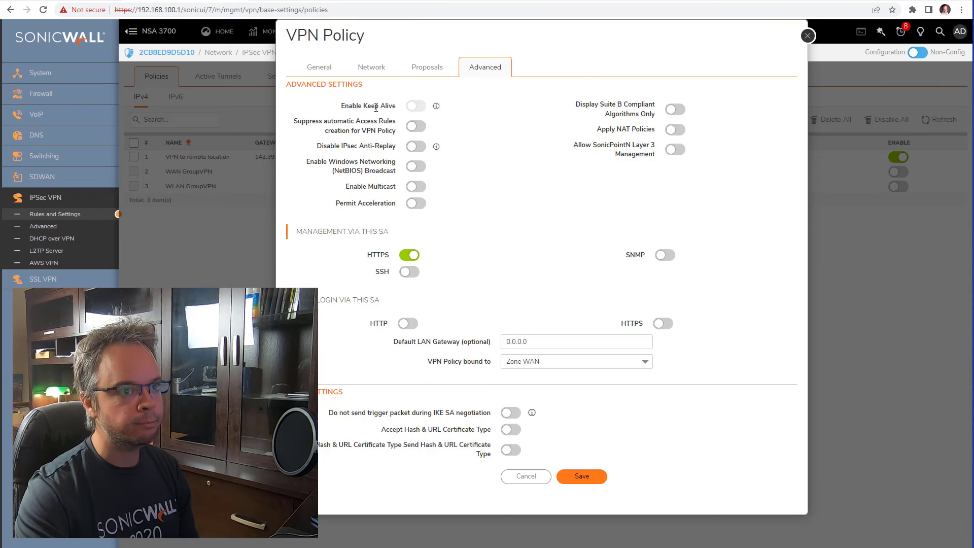
left_click(328, 68)
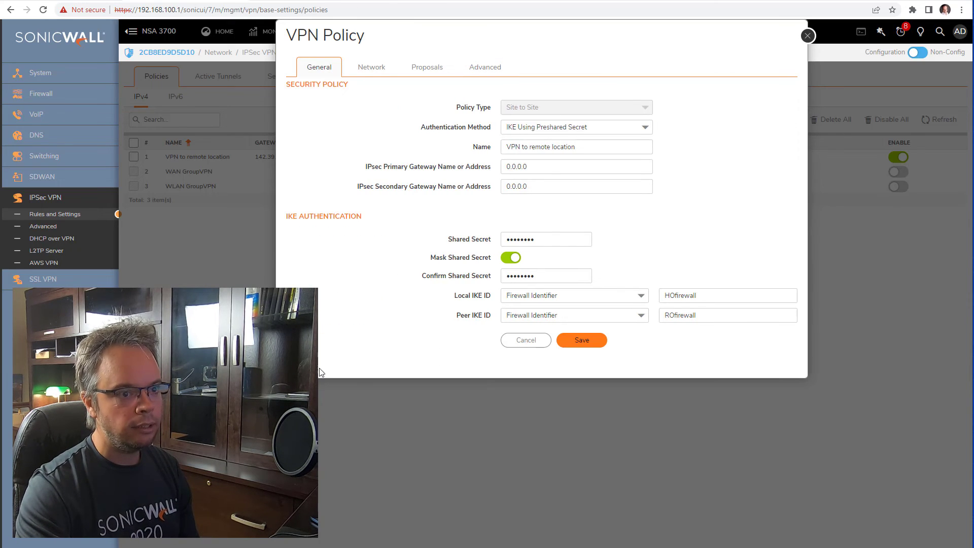
double_click(552, 168)
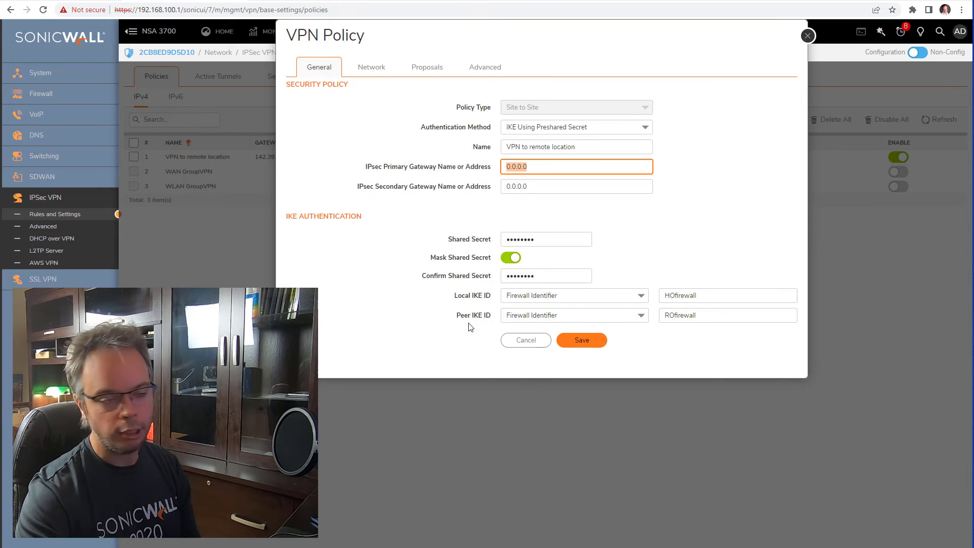
- Save the VPN to remote location policy and refresh the VPN Policies list
left_click(588, 343)
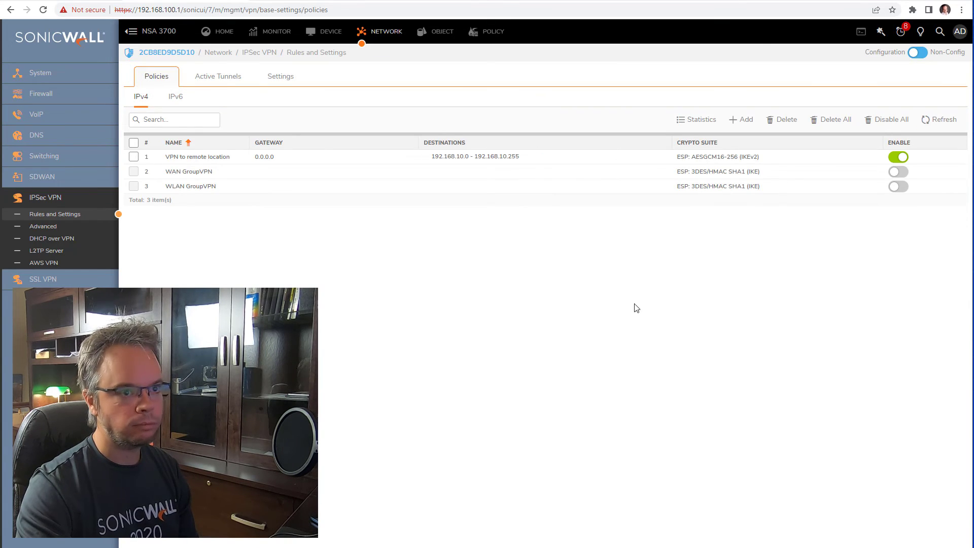
left_click(940, 122)
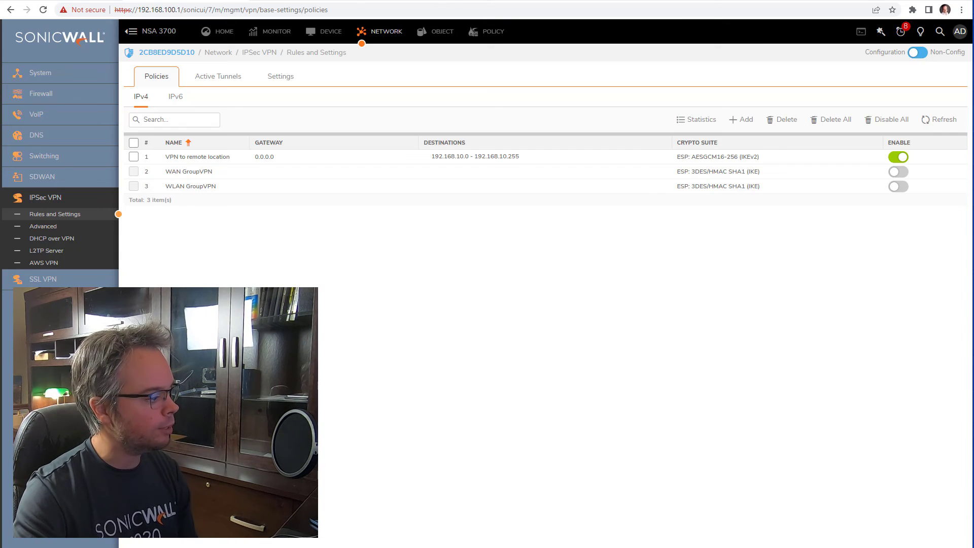
key("alt+Tab")
- Edit the previous ping to target 192.168.10.1 and run it; all four requests time out
key("Up")
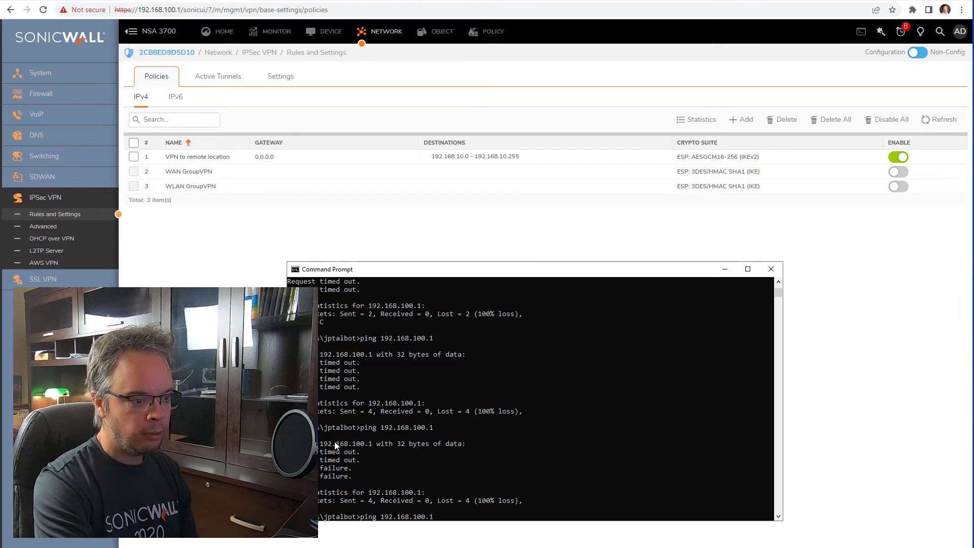
key("BackSpace")
key("BackSpace")
key("BackSpace")
type(".1")
key("Return")
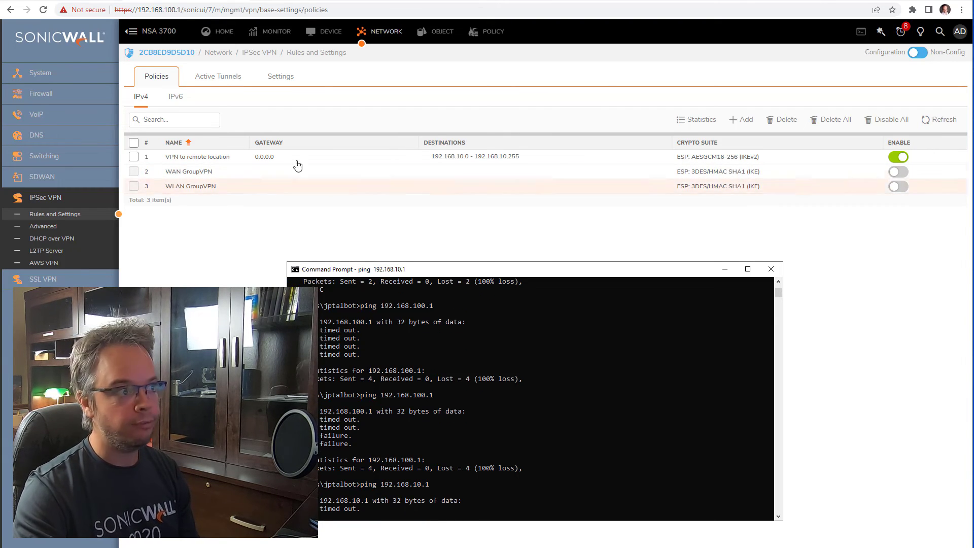
mouse_move(265, 160)
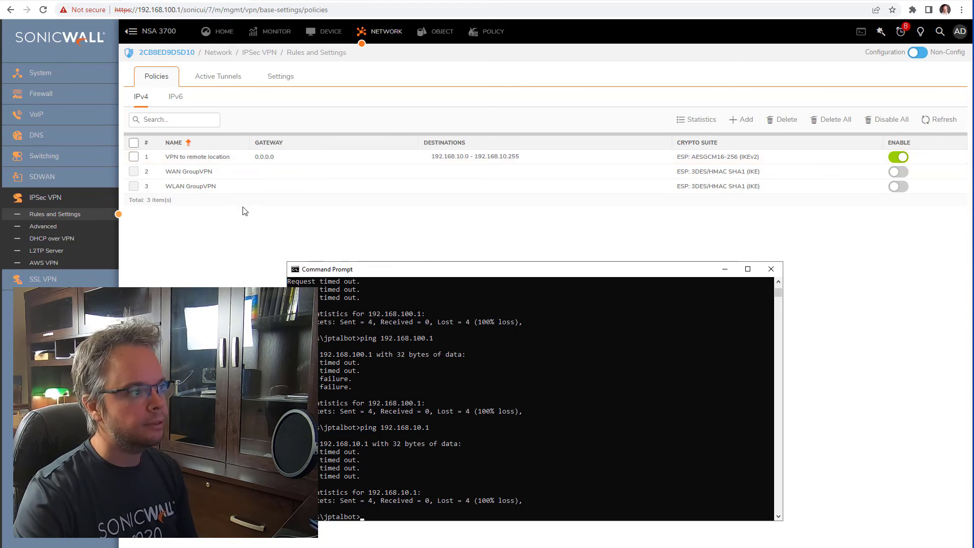
- Log back in to the 192.168.10.1 firewall with the admin username and password
left_click(220, 250)
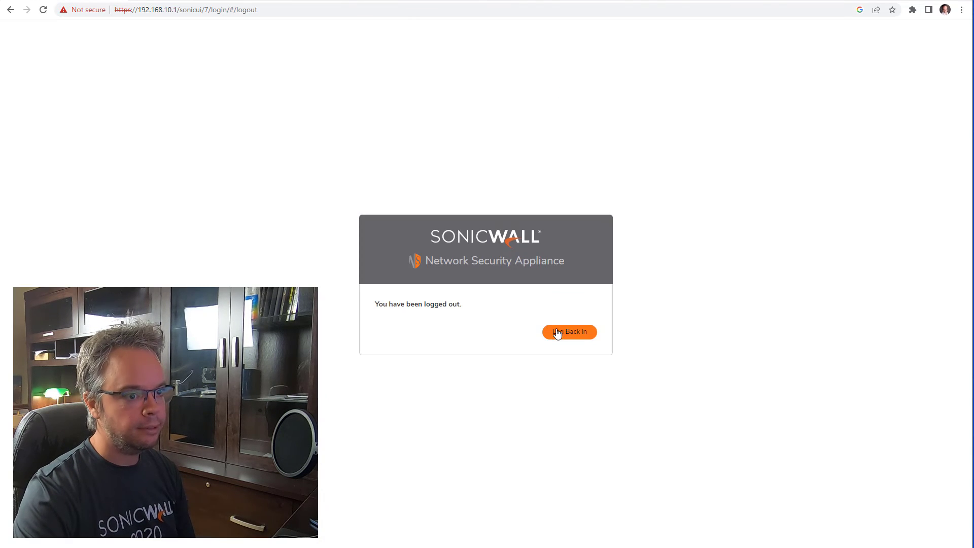
left_click(557, 333)
type("admin")
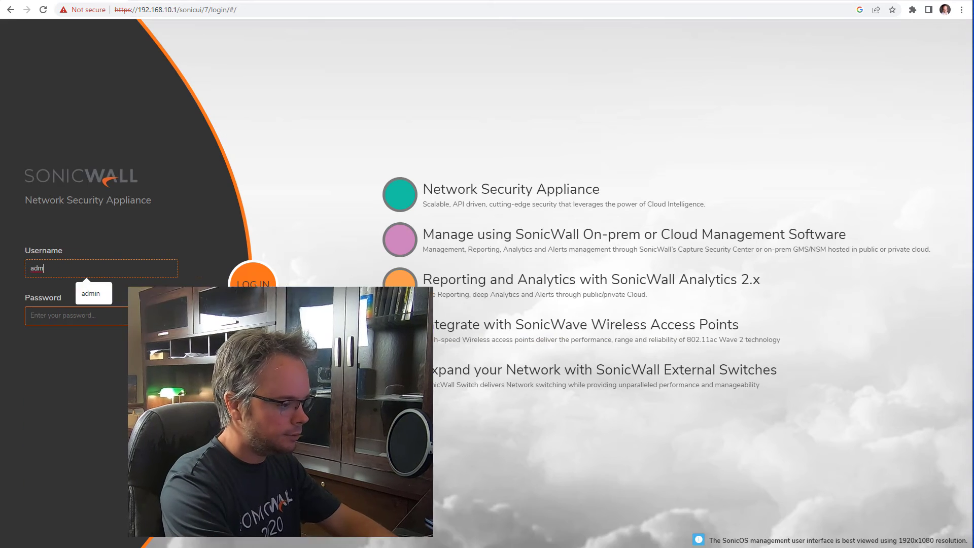
key("Tab")
type("•••••••••")
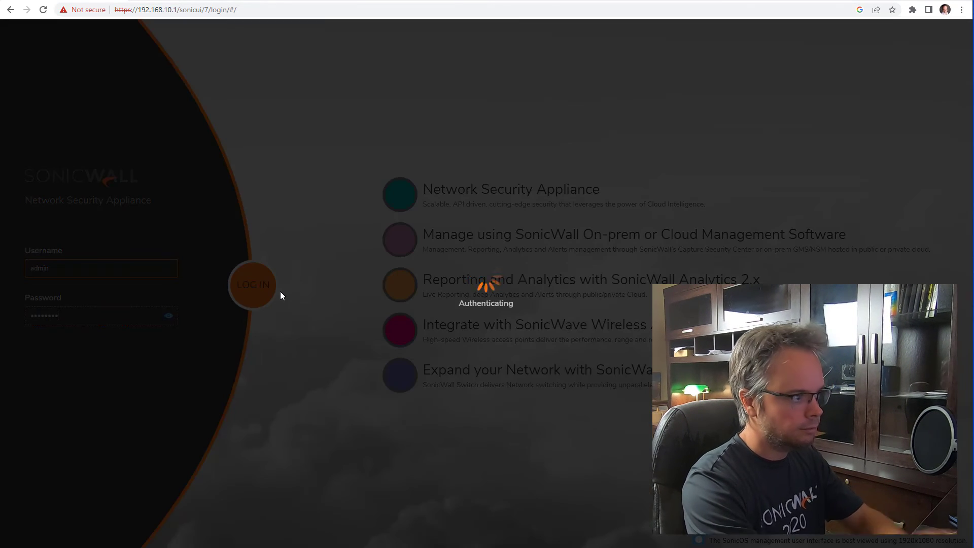
key("Return")
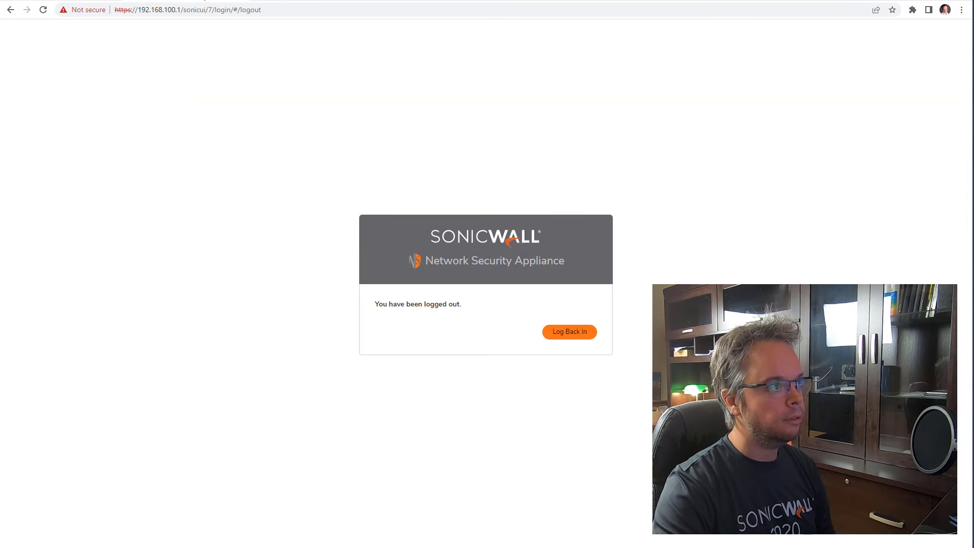
- Log in to the NSA 3700 as admin and preempt the other administrator for Config mode
left_click(566, 330)
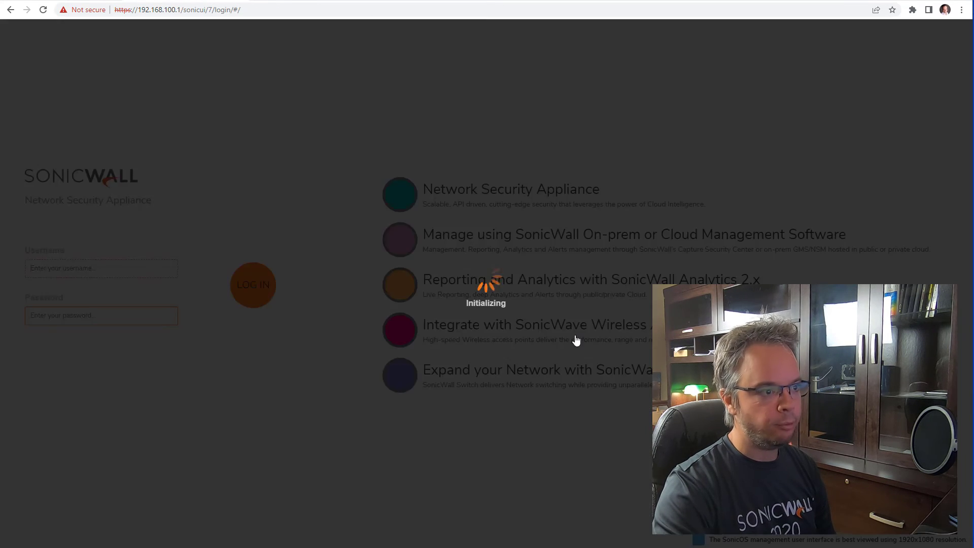
type("admin")
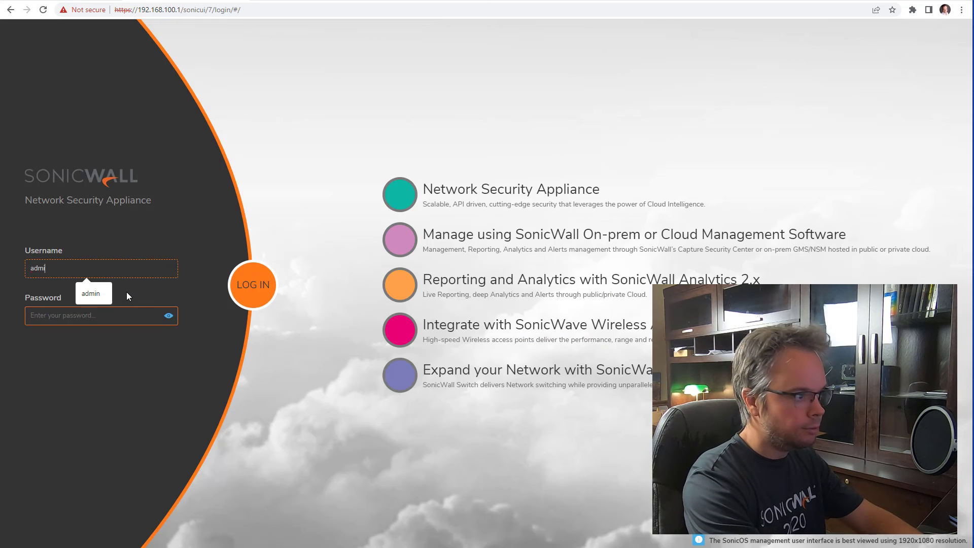
key("Tab")
type("password")
key("Return")
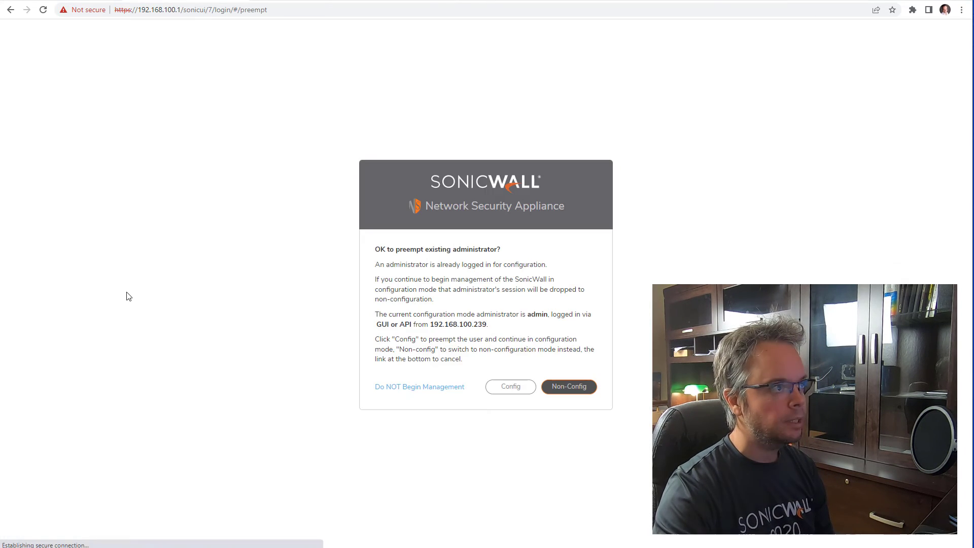
left_click(504, 387)
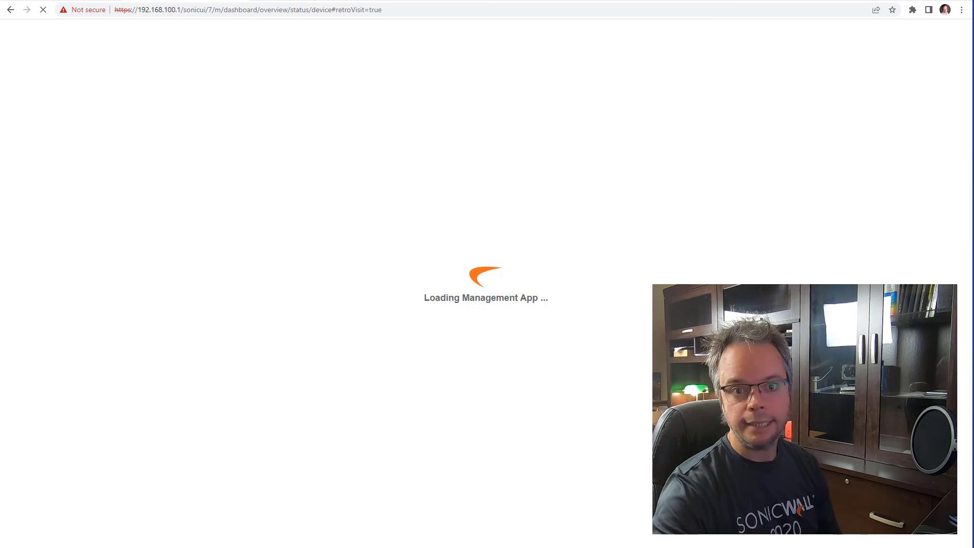